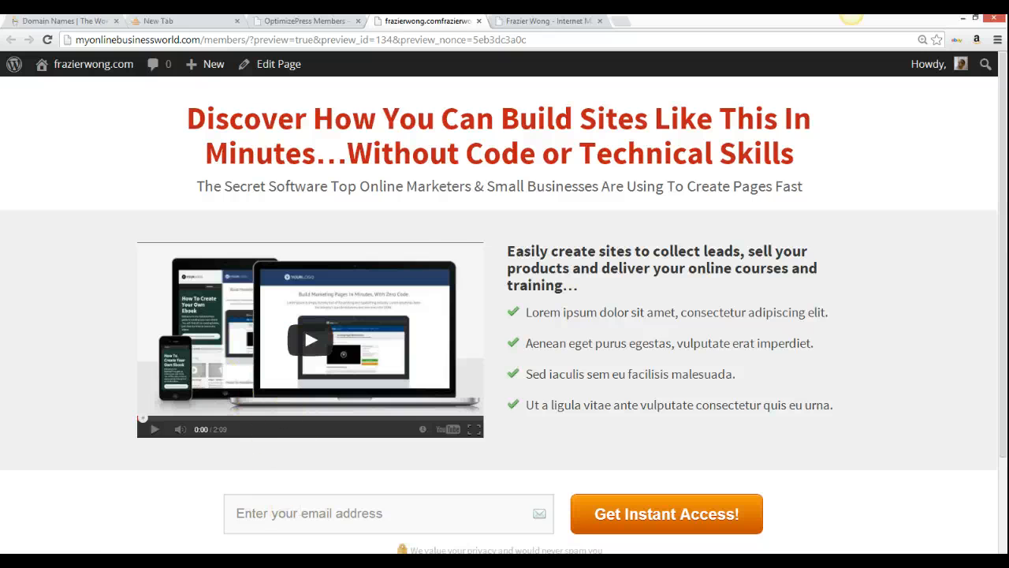
Search GoDaddy for proposedprofits.com, which is taken, showing .co, .net and .org alternatives
key("alt+Tab")
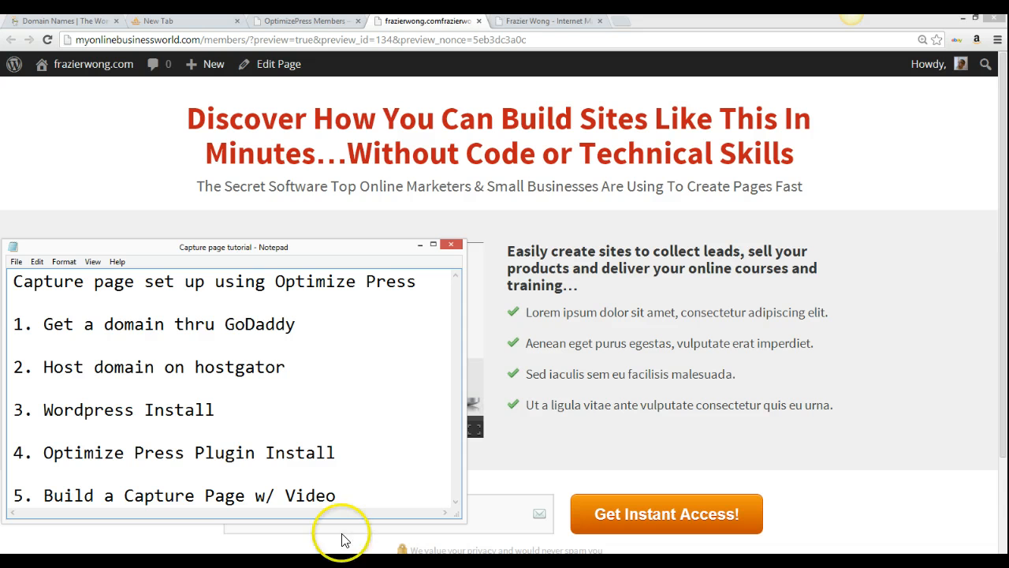
left_click(420, 244)
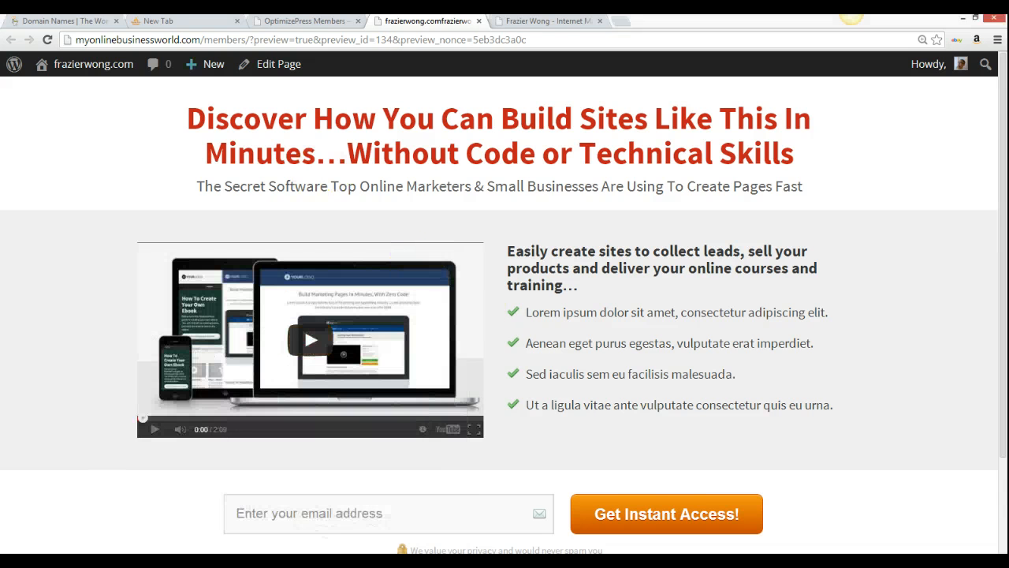
left_click(88, 19)
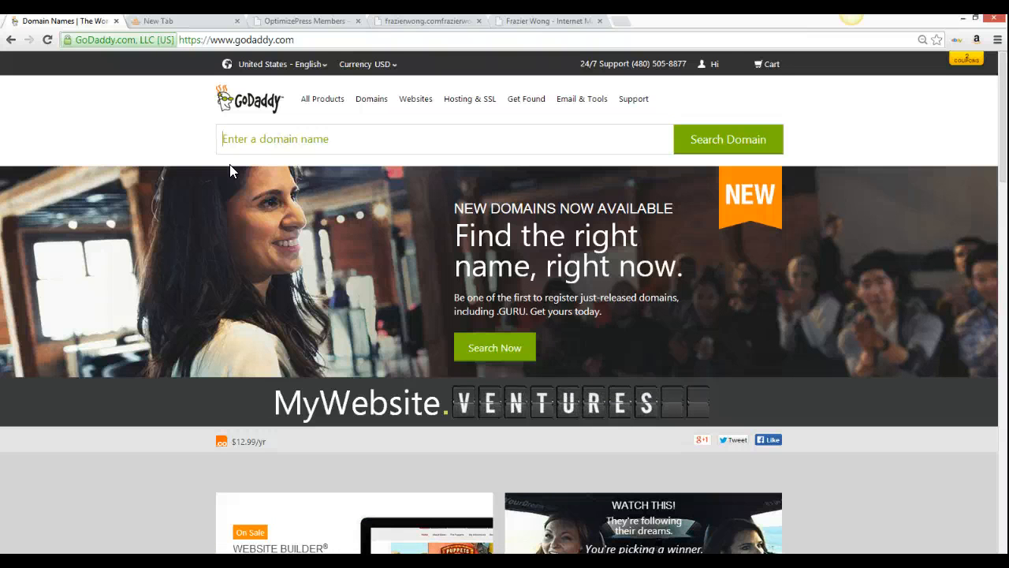
type("pr")
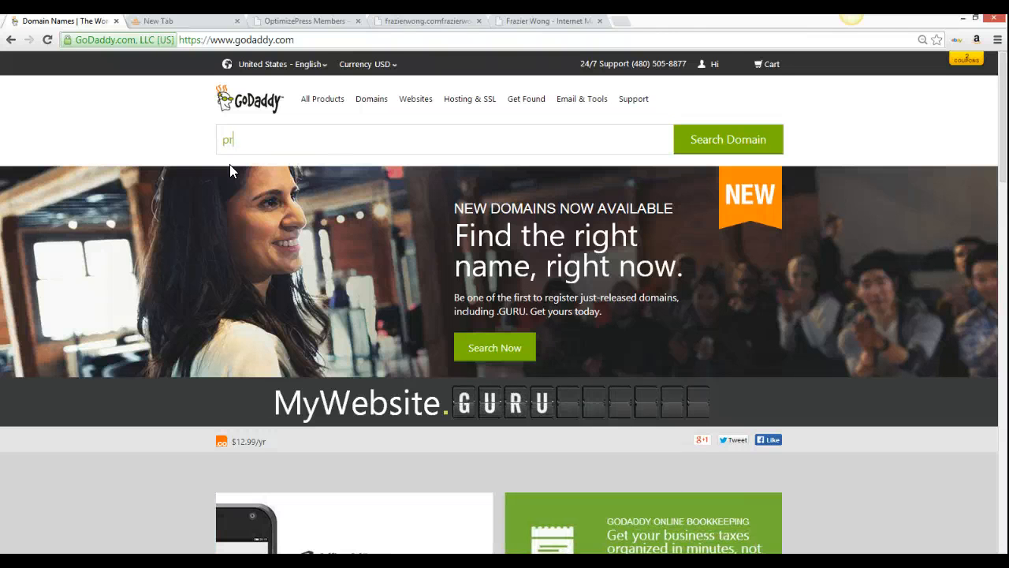
type("opose")
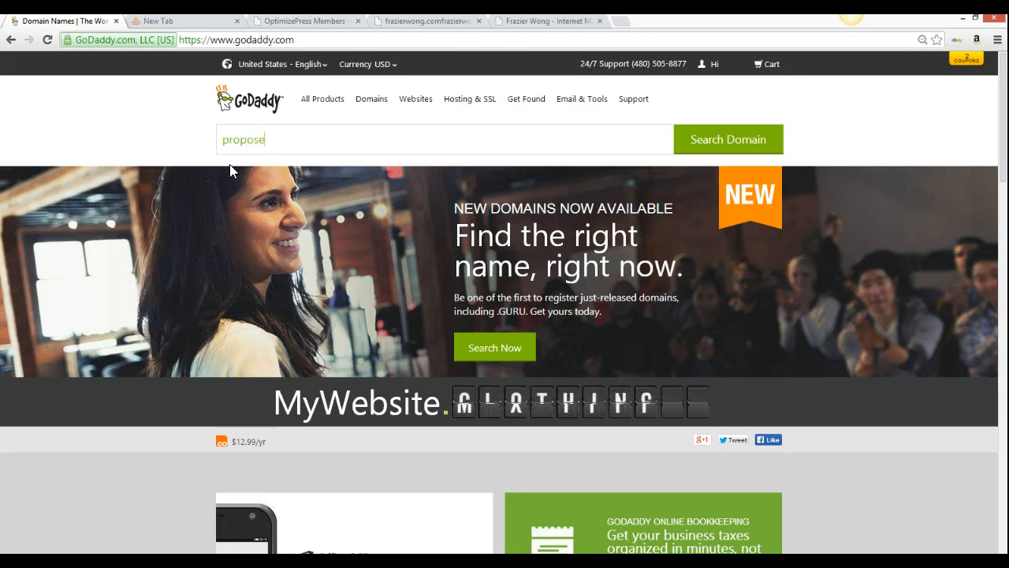
type("dprofits")
left_click(214, 189)
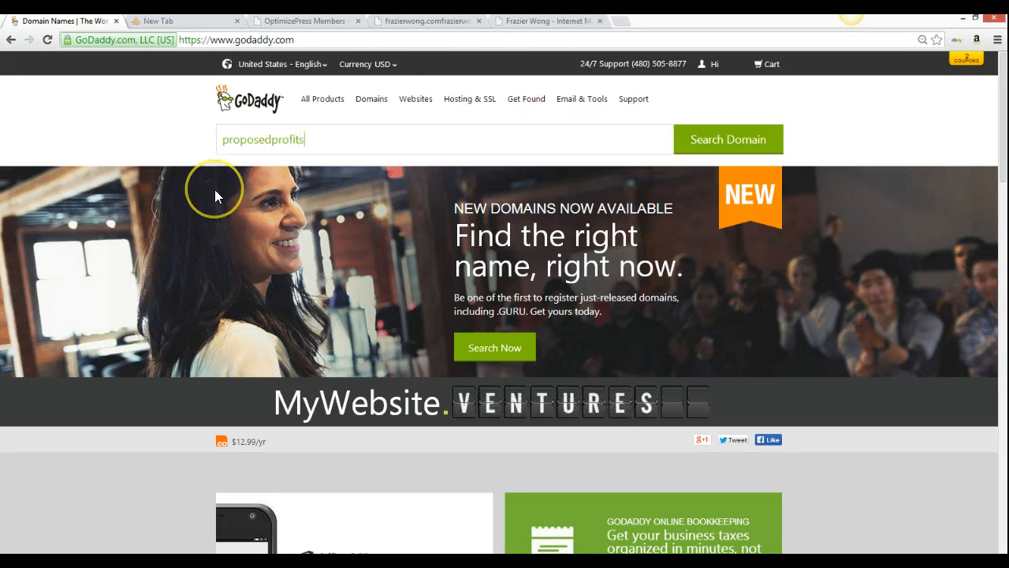
left_click(727, 144)
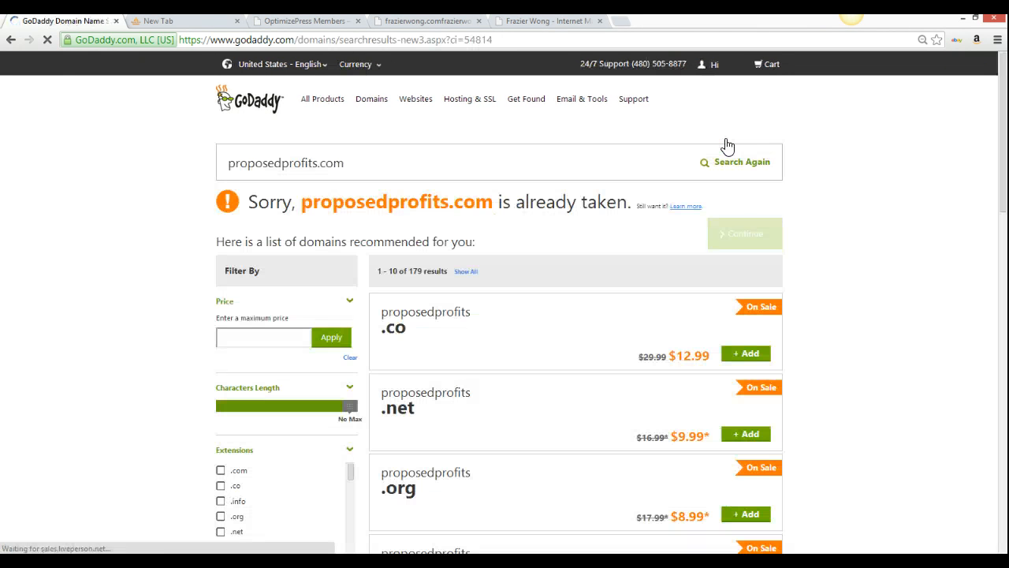
Add the proposedprofits.co domain to the GoDaddy cart and continue past extras to the cart
left_click(509, 207)
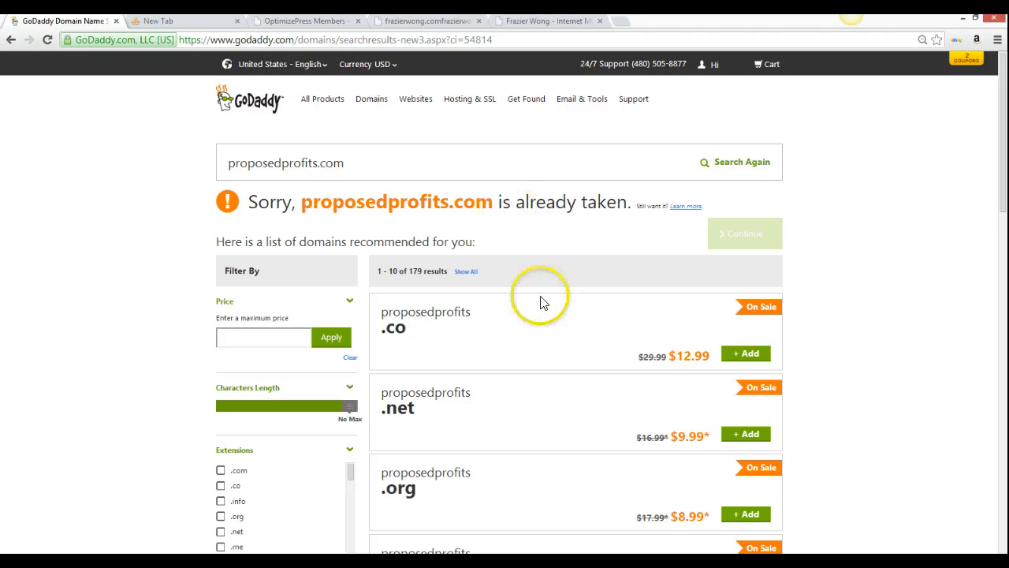
left_click(735, 359)
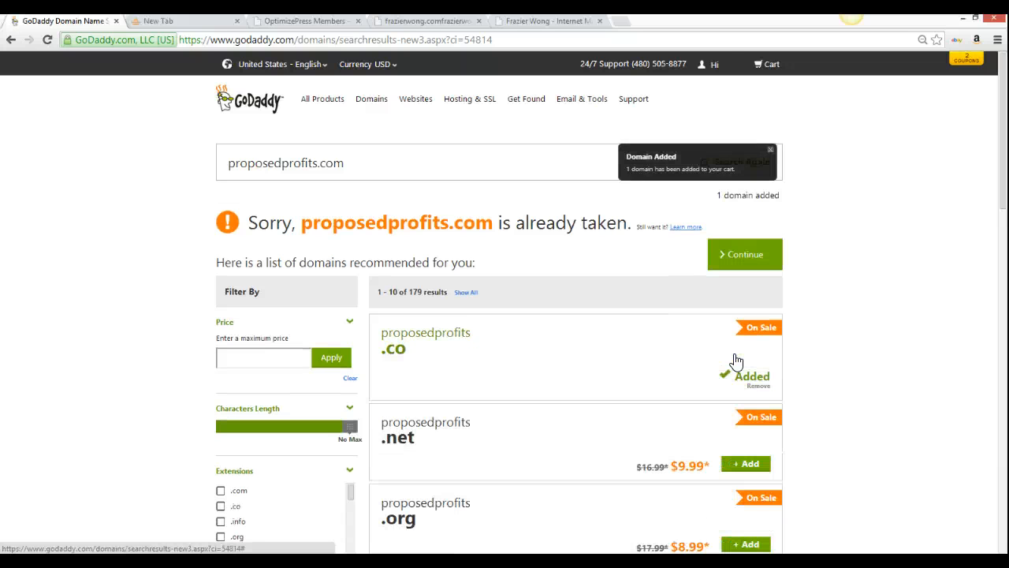
left_click(738, 258)
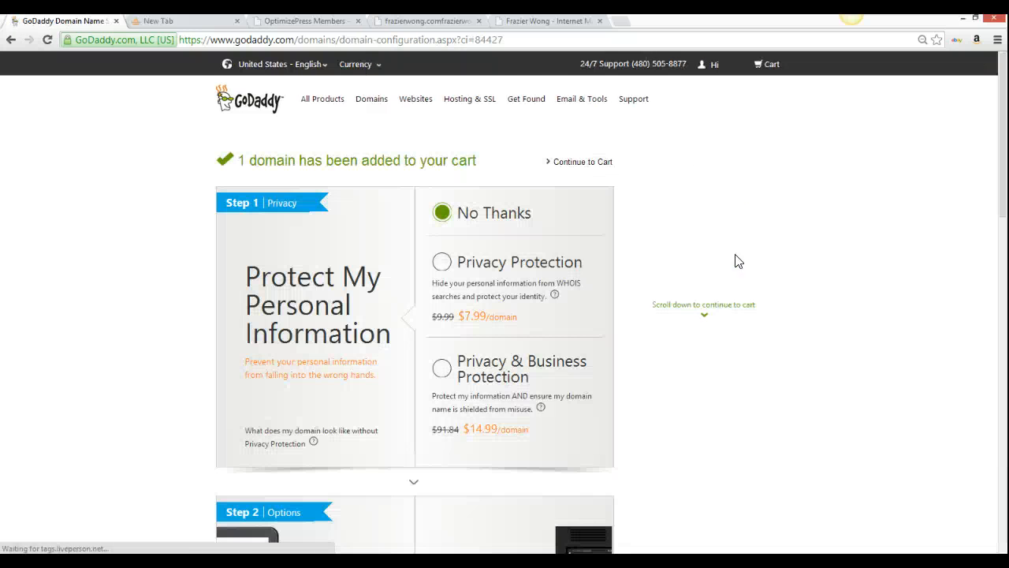
left_click(578, 164)
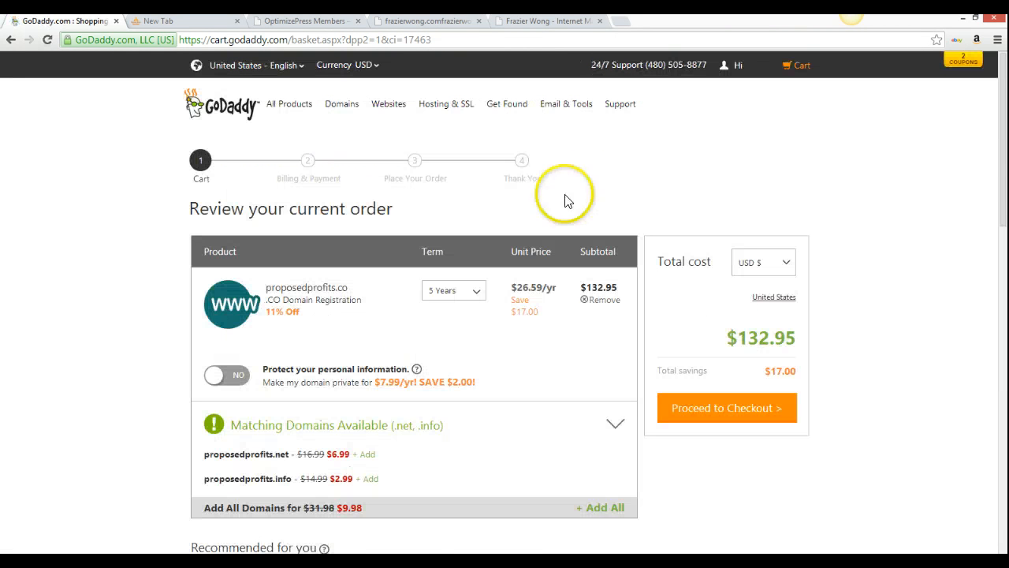
Change the proposedprofits.co registration term to 1 Year at $12.99 and proceed to checkout
left_click(481, 294)
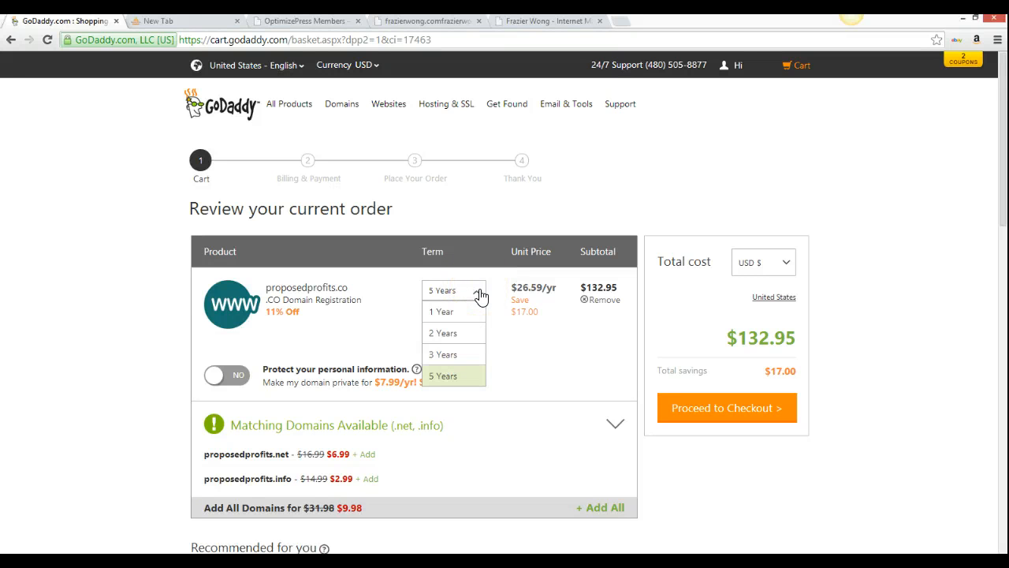
left_click(446, 312)
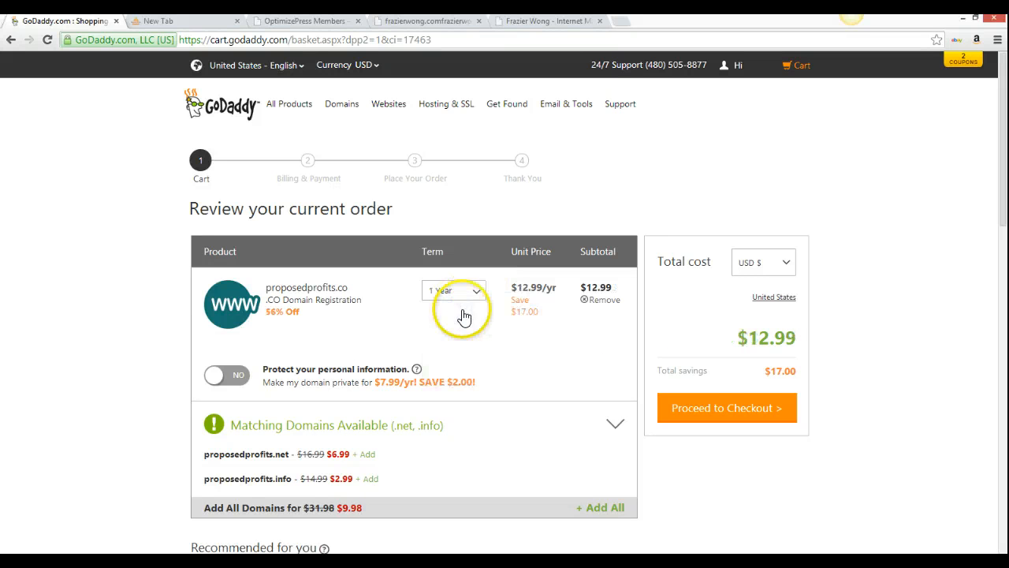
left_click(746, 411)
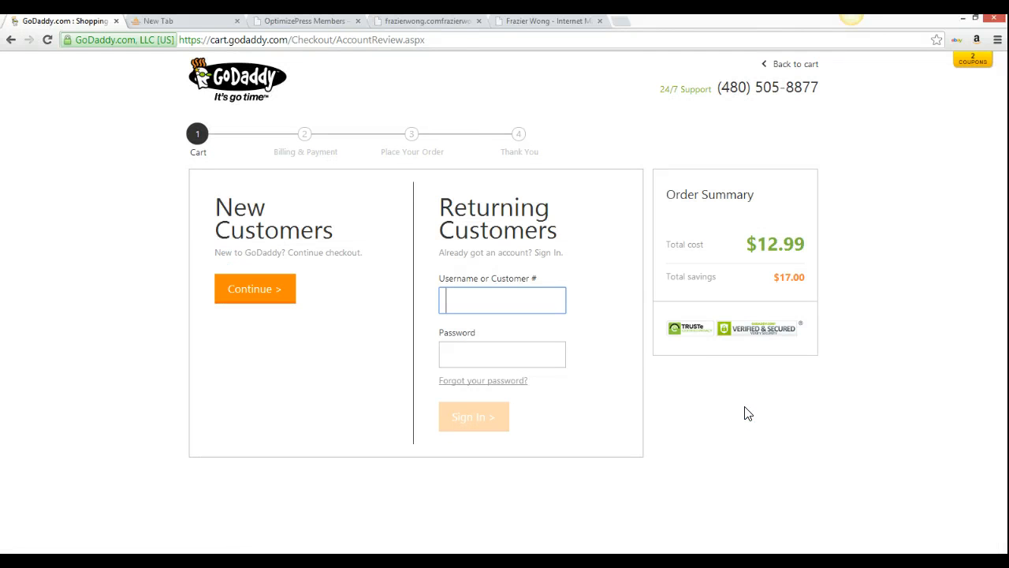
Check out as a new customer, completing the billing details to reach My Account
left_click(273, 294)
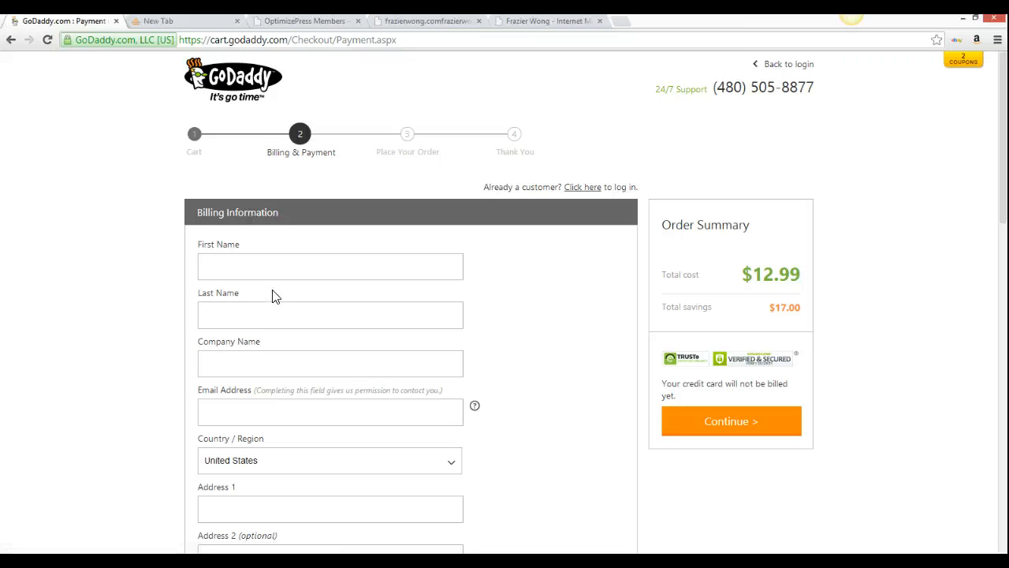
scroll(273, 295, "down", 3)
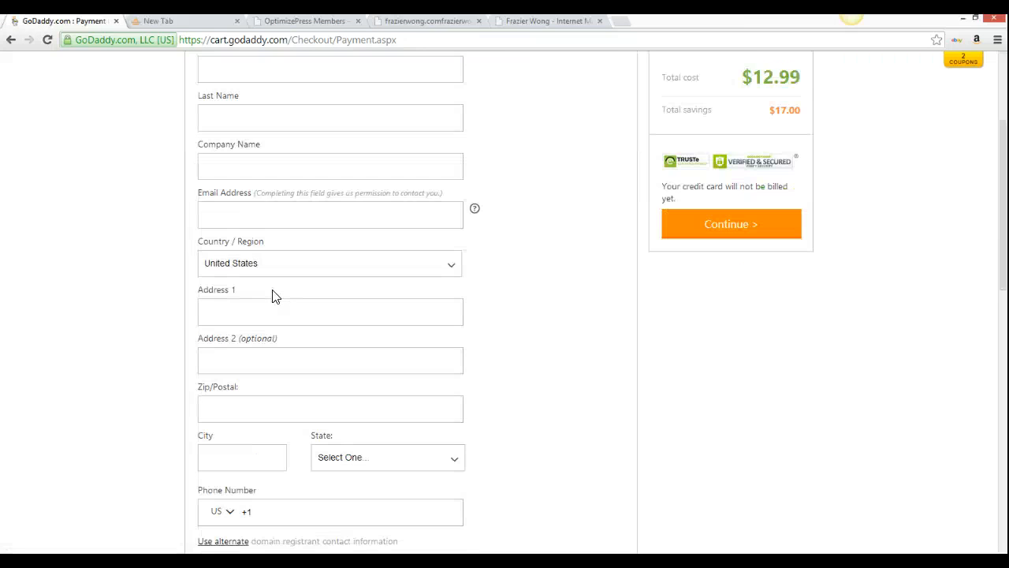
scroll(273, 295, "down", 5)
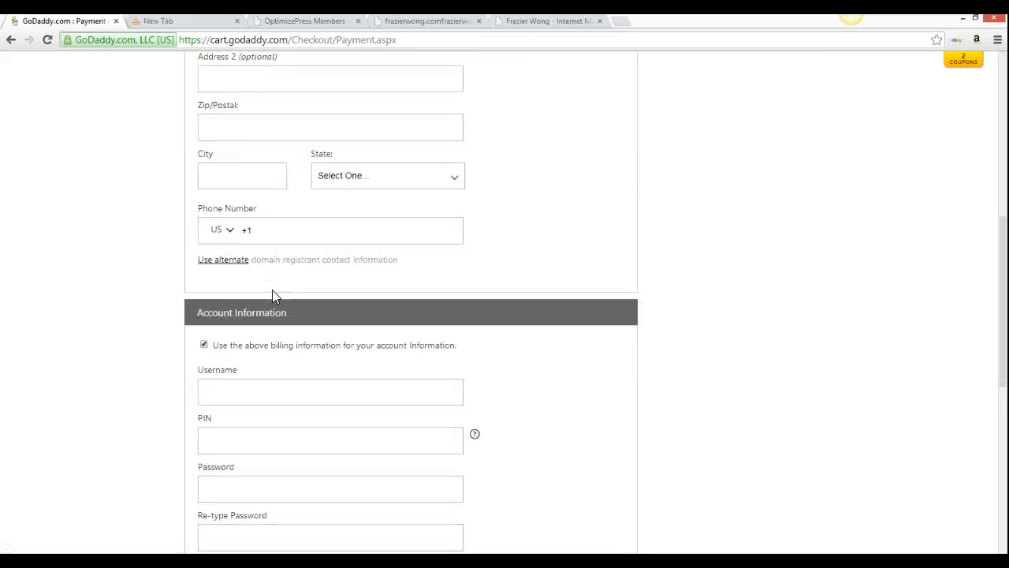
left_click(284, 347)
scroll(310, 383, "down", 1)
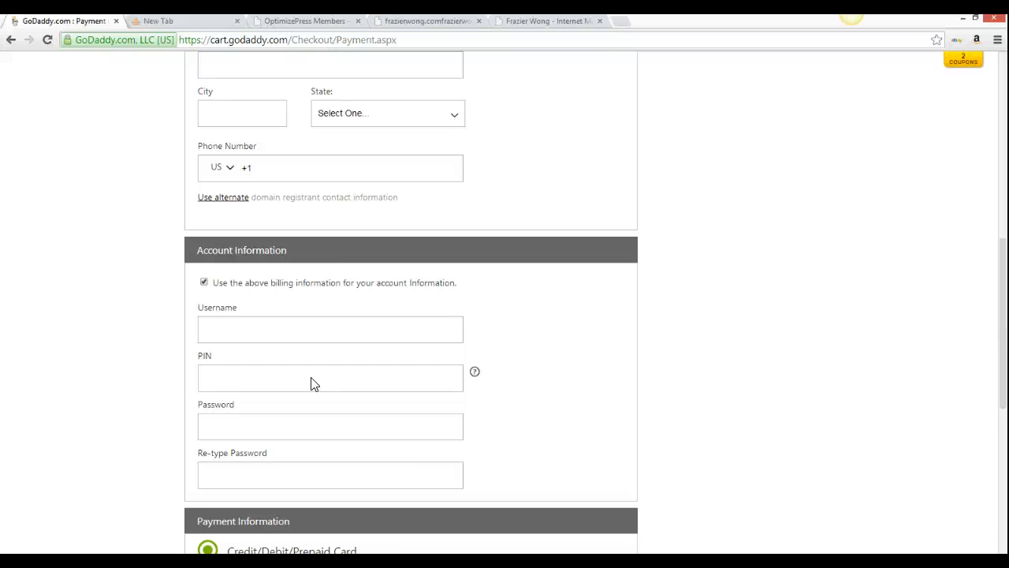
scroll(313, 383, "down", 5)
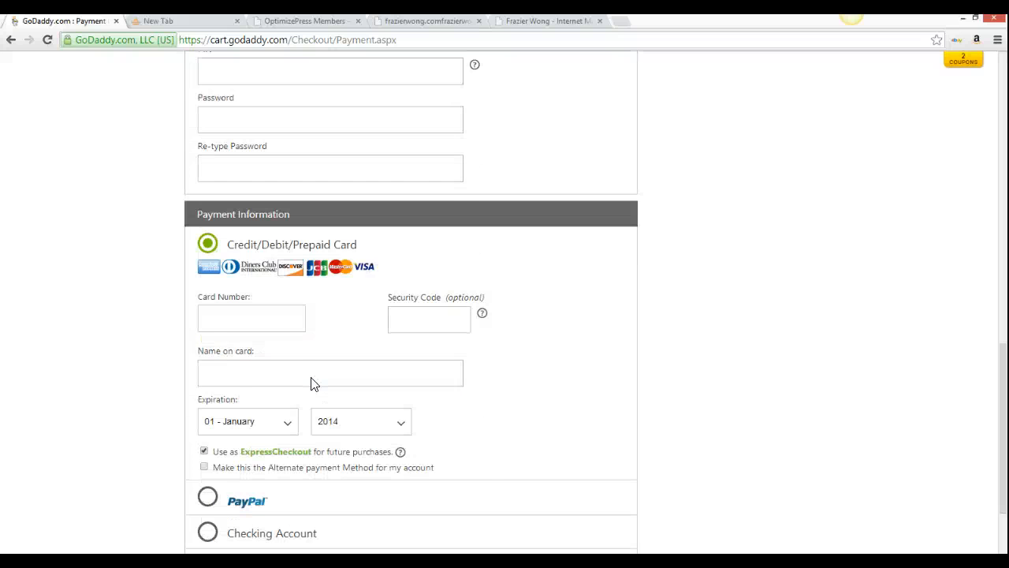
scroll(310, 383, "down", 2)
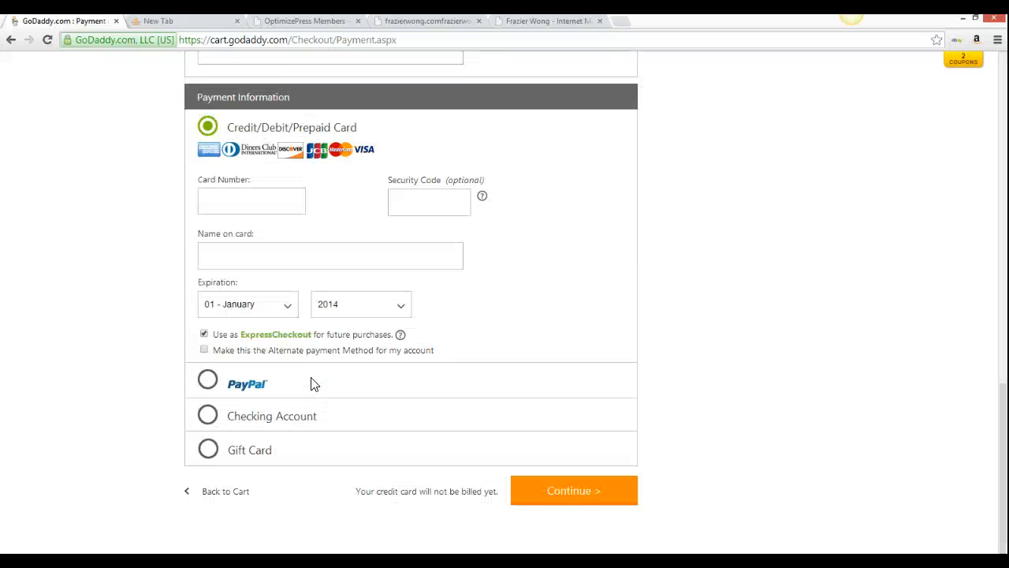
scroll(310, 384, "up", 15)
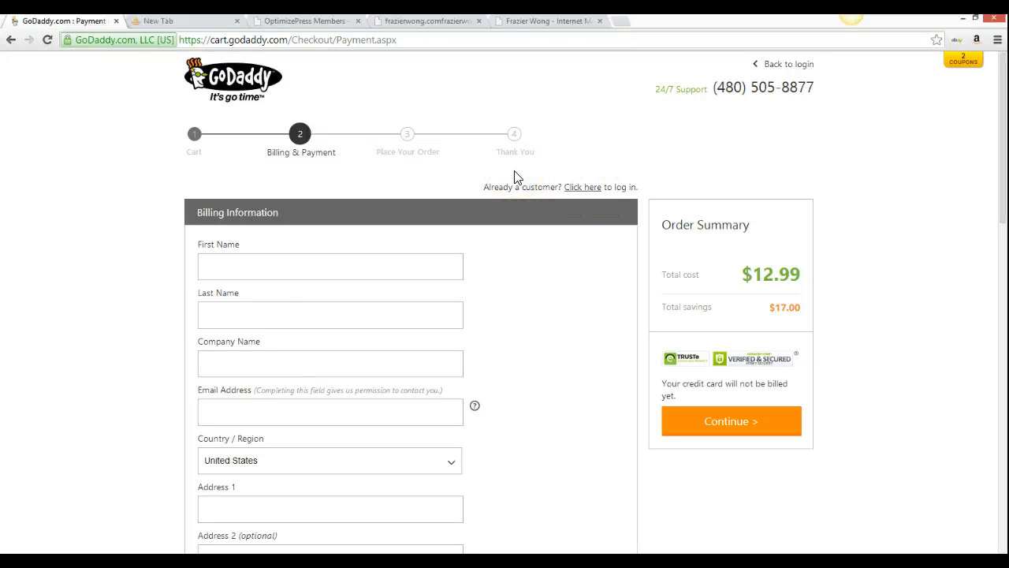
left_click(55, 476)
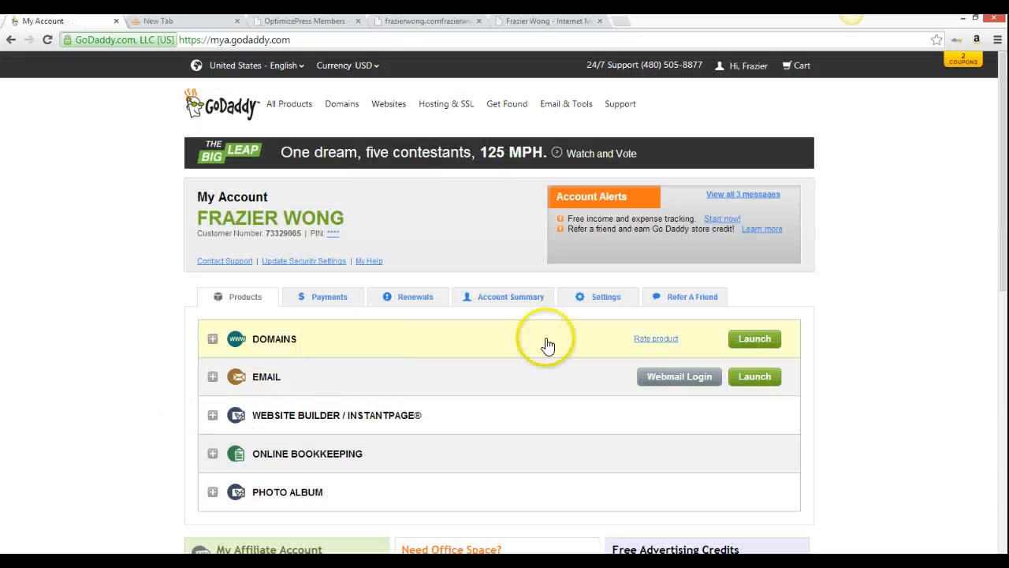
Show the two HostGator nameservers in proposedprofits.com's Domain Details, then go to frazierwong.com
left_click(755, 339)
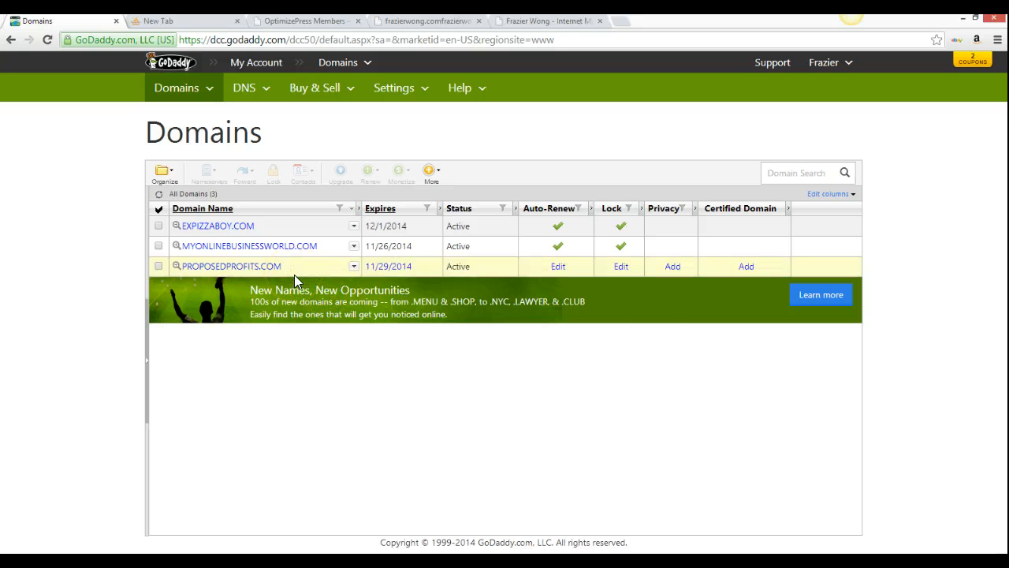
left_click(254, 268)
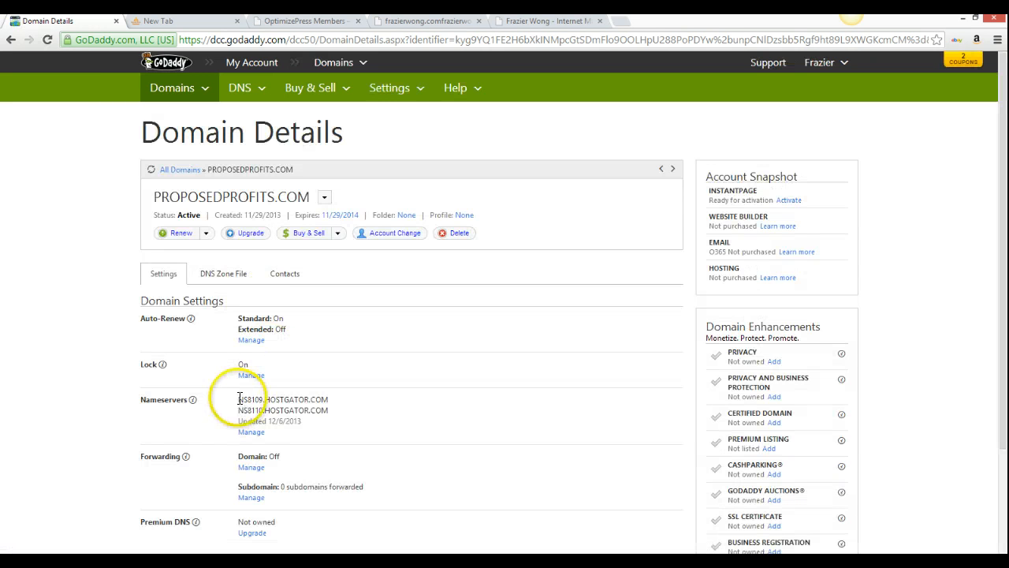
left_click_drag(236, 404, 340, 412)
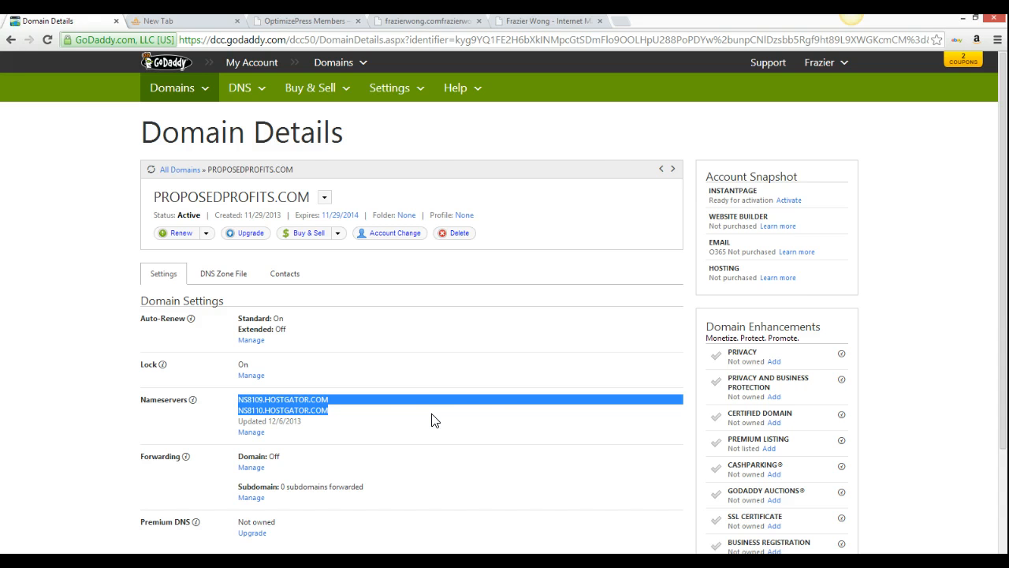
left_click(520, 21)
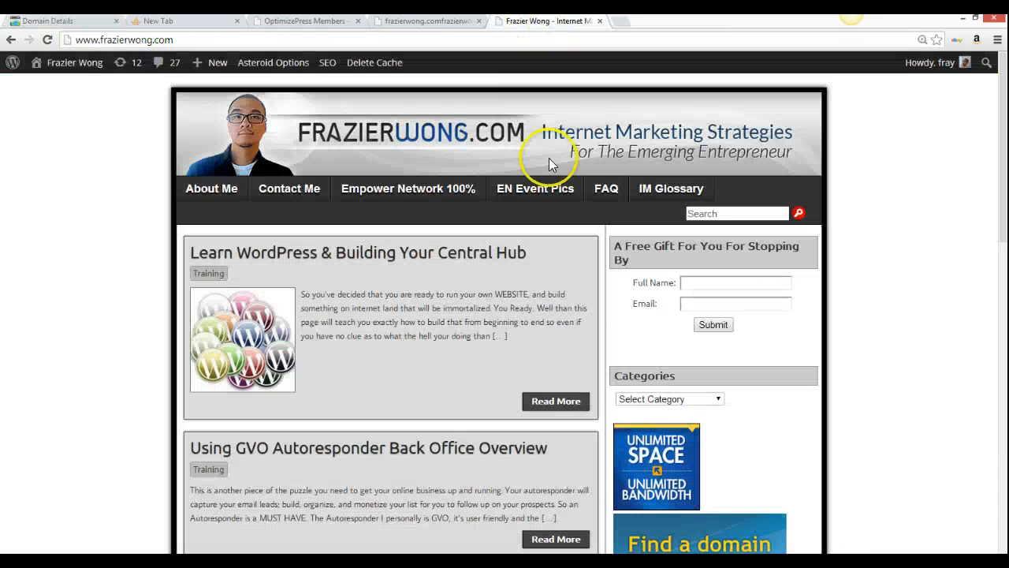
Follow the HostGator ad to the web hosting plans and order the Baby Plan
left_click(658, 461)
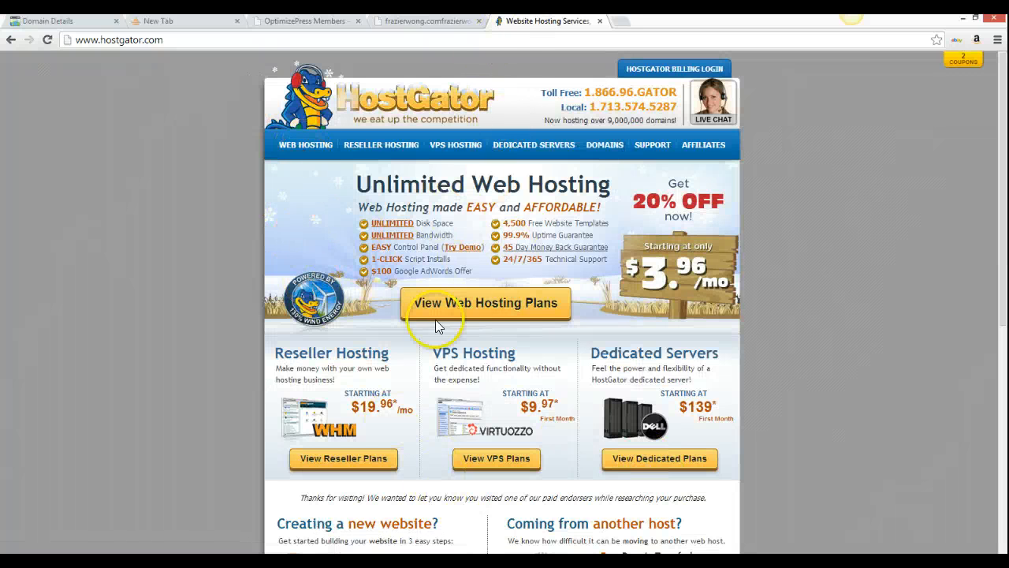
left_click(504, 304)
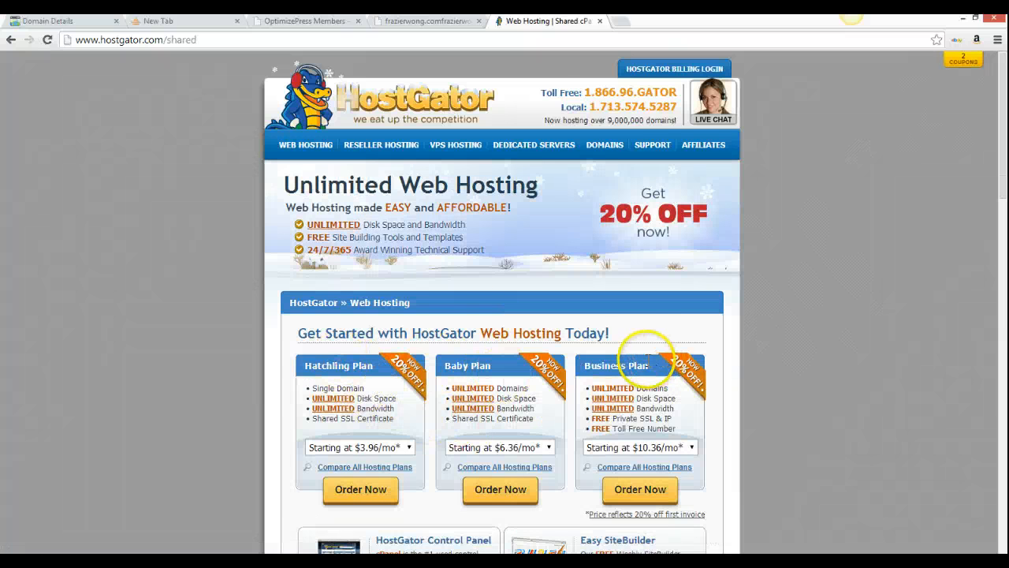
left_click(457, 388)
left_click_drag(457, 388, 495, 387)
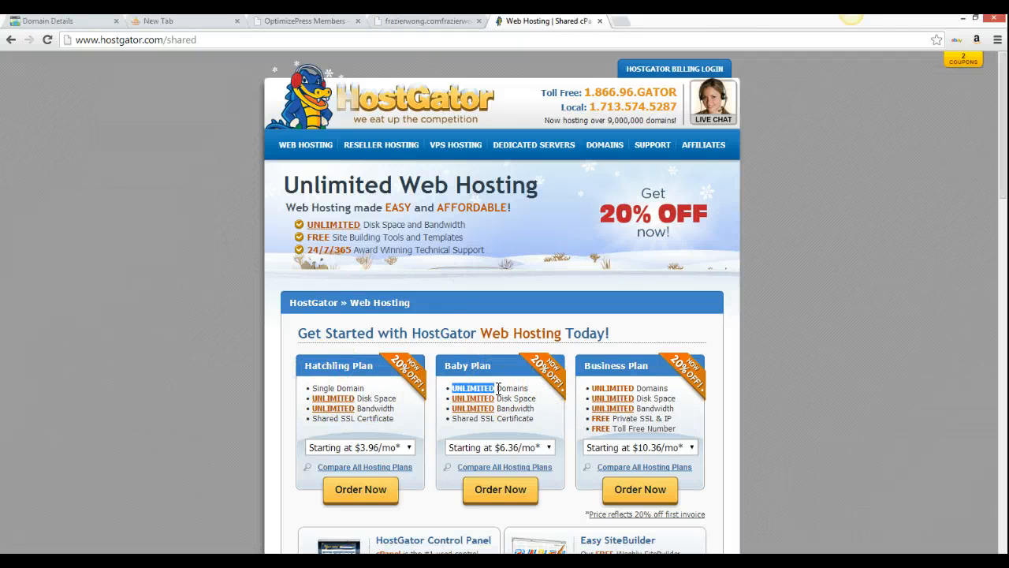
left_click(502, 491)
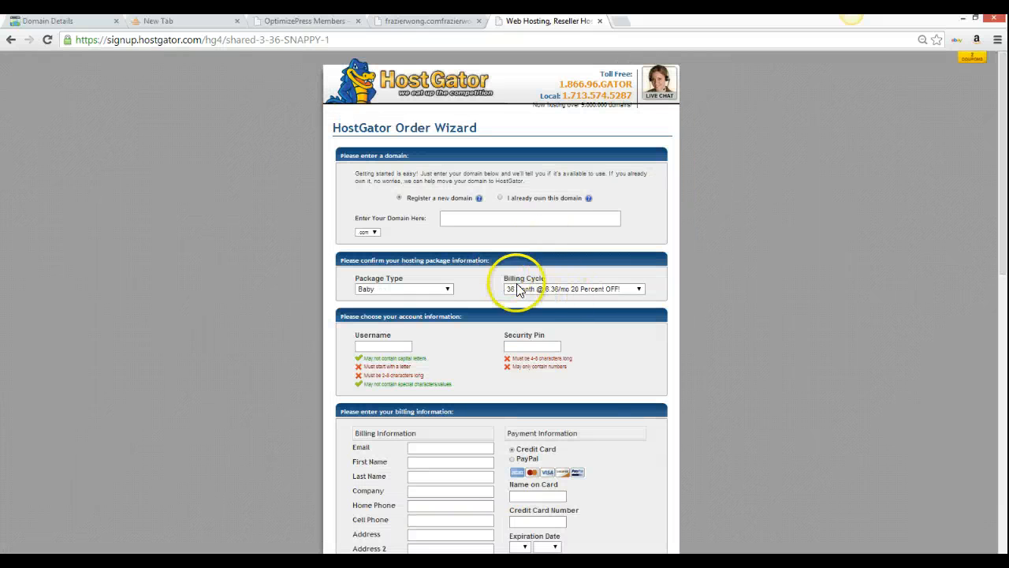
Zoom in on the order wizard and set the Baby plan billing cycle to 1 Month
key("ctrl+plus")
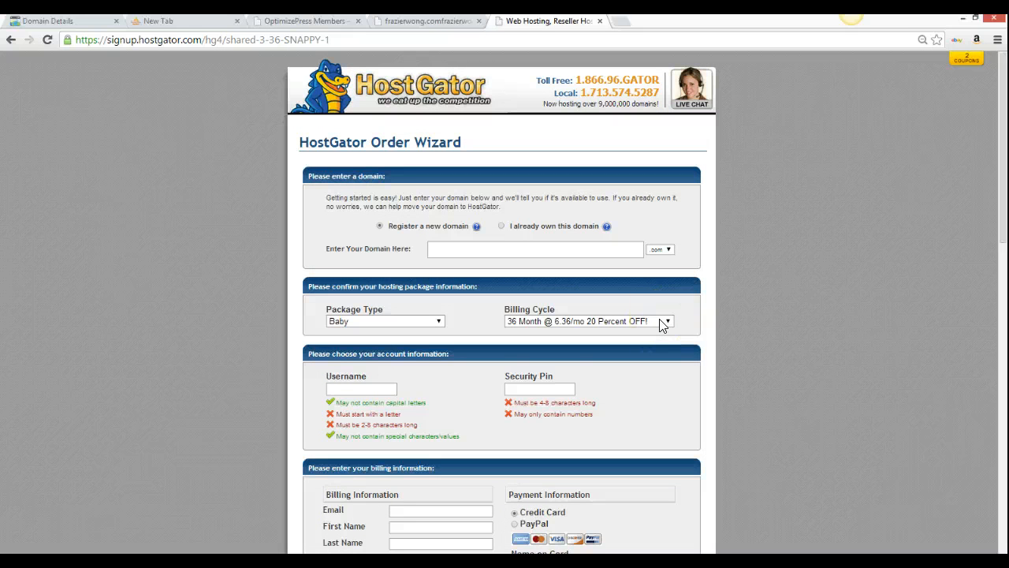
left_click(663, 323)
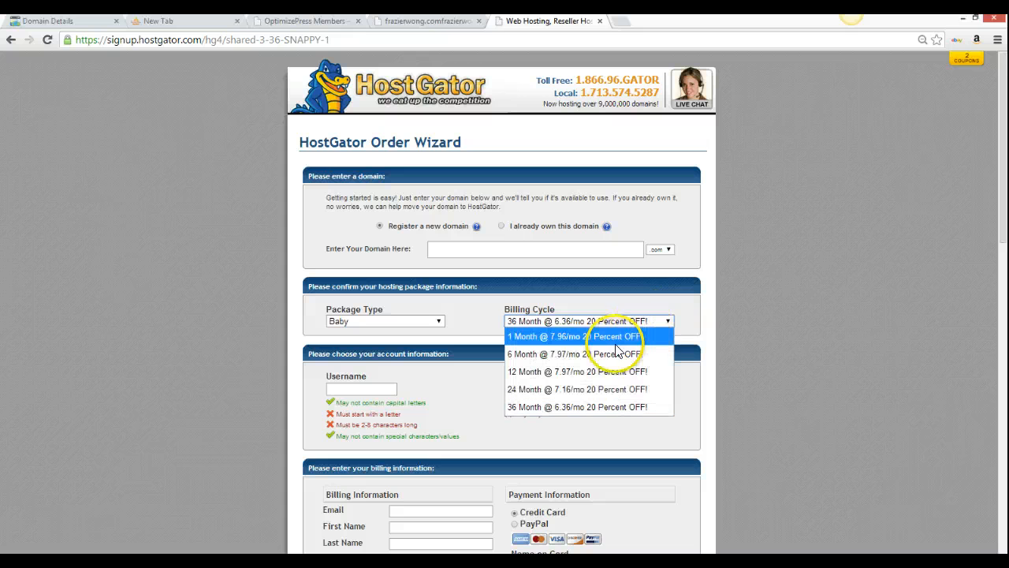
left_click(616, 344)
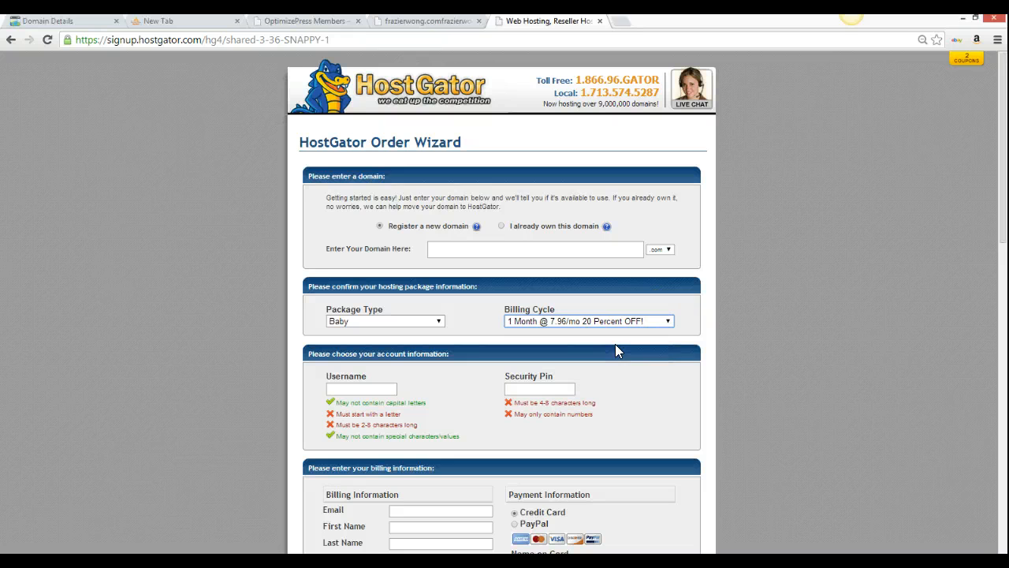
left_click(608, 333)
left_click(585, 341)
Check proposedprofits.com availability; it's unavailable, with .net, .org, .info and .biz offered at $12.95/year
left_click(487, 247)
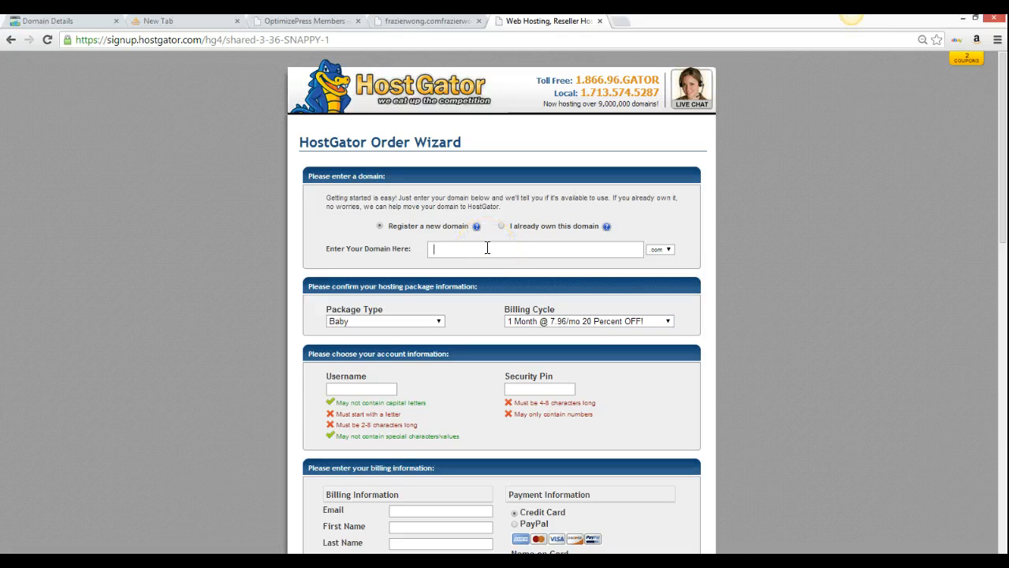
type("proposed")
key("BackSpace")
type("dprofits")
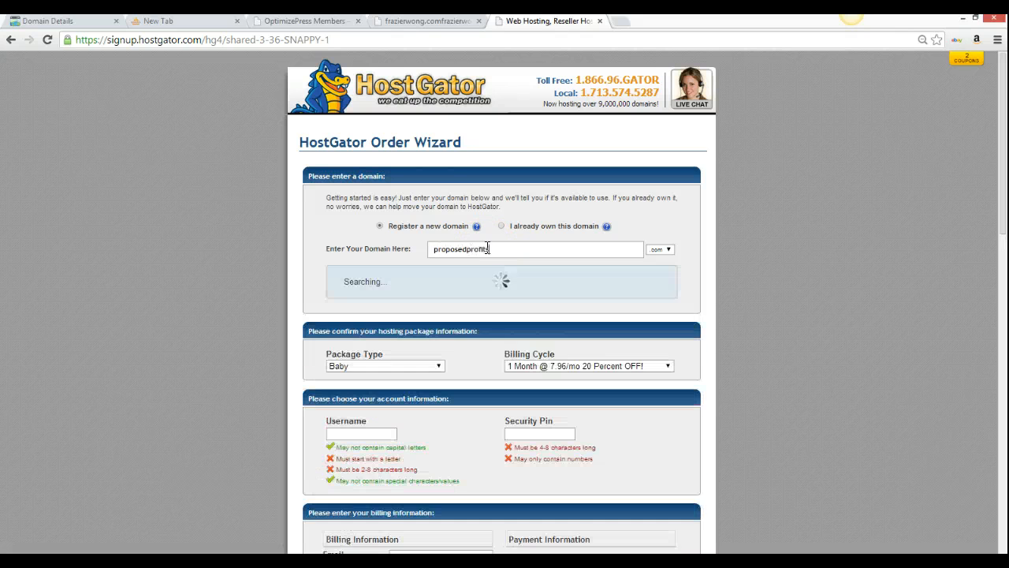
left_click(639, 301)
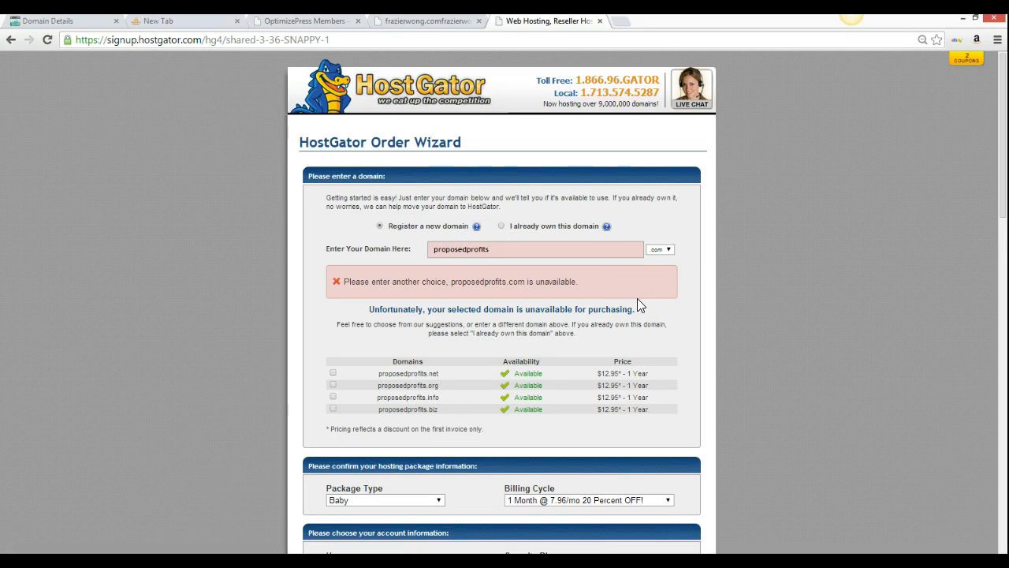
left_click(644, 338)
Uncheck the SiteLock and CodeGuard hosting add-ons
scroll(643, 338, "down", 6)
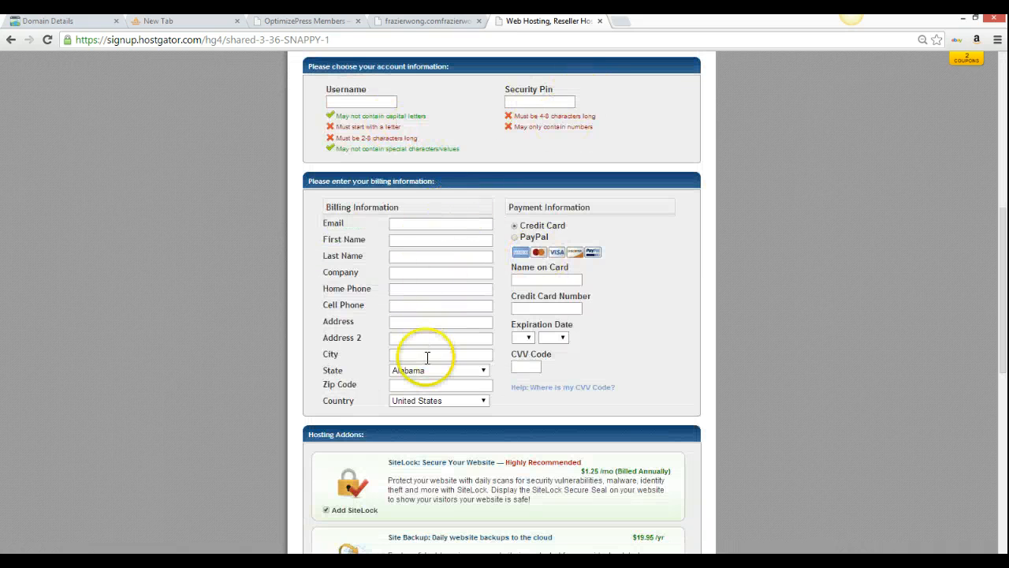
scroll(428, 355, "down", 1)
scroll(427, 358, "down", 1)
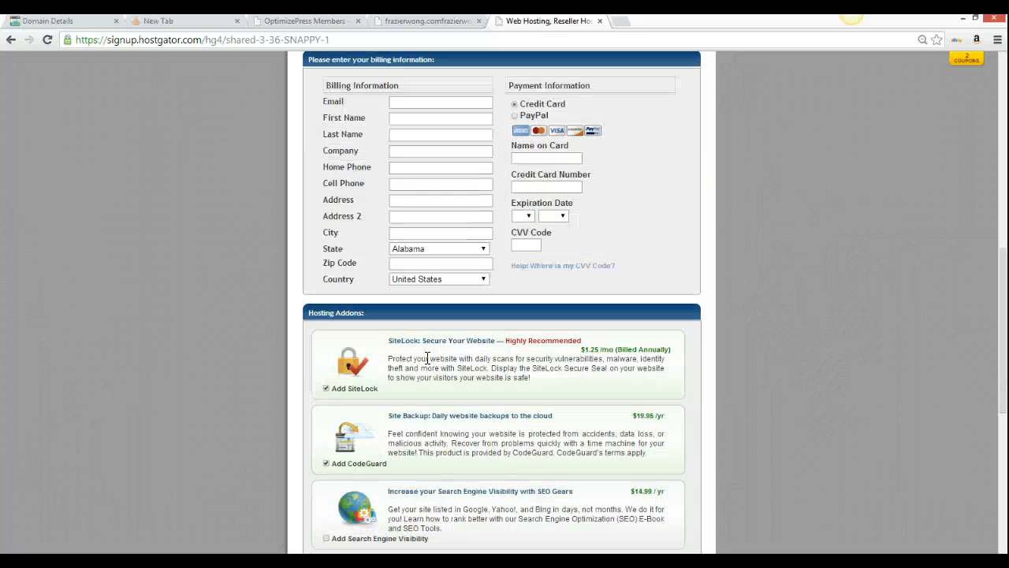
left_click(326, 389)
left_click(325, 463)
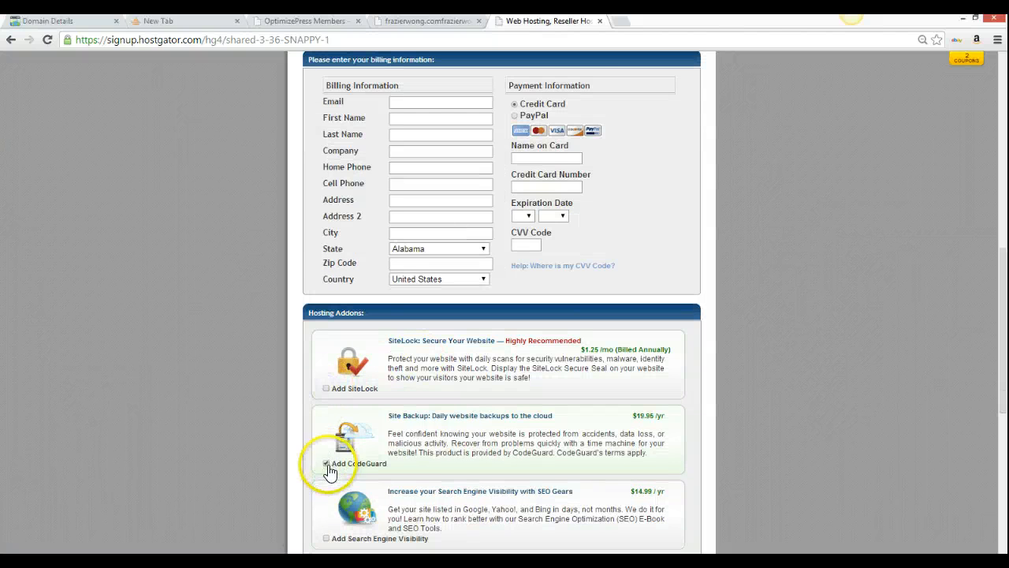
Review the order details: $12.95 domain registration, coupon SNAPPY, total due $20.91
scroll(330, 471, "down", 1)
scroll(330, 472, "down", 2)
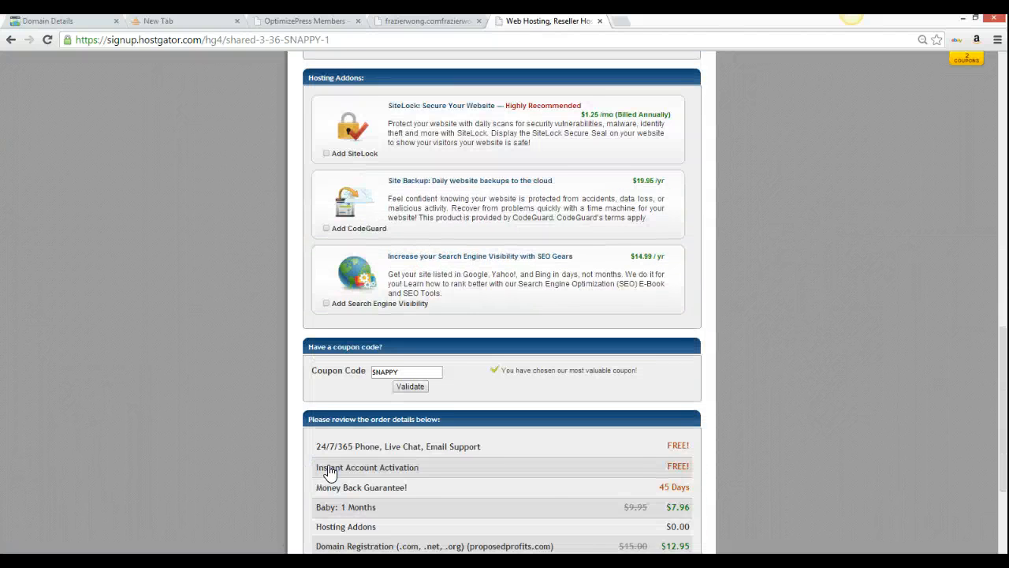
scroll(331, 471, "down", 1)
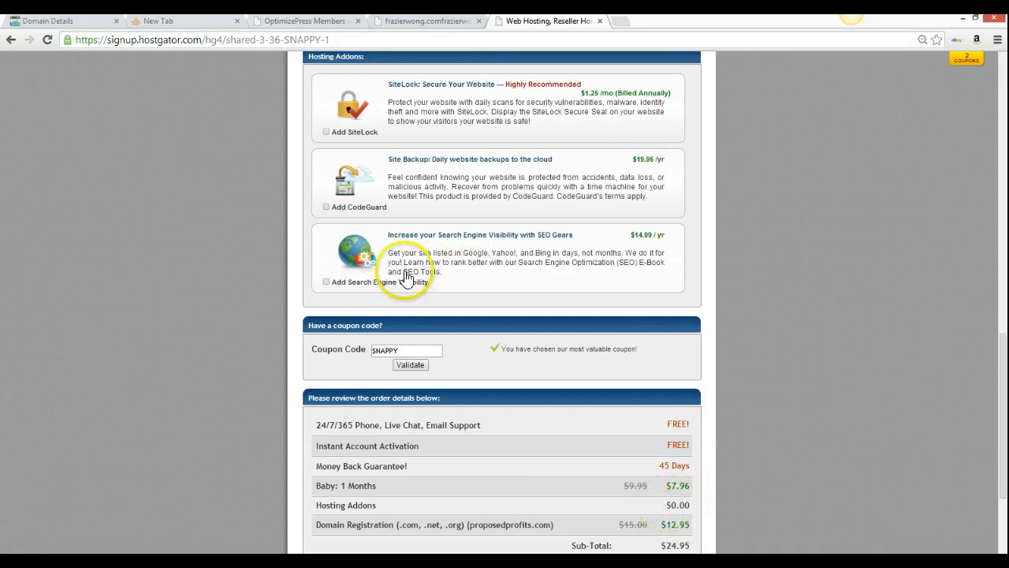
scroll(597, 440, "up", 15)
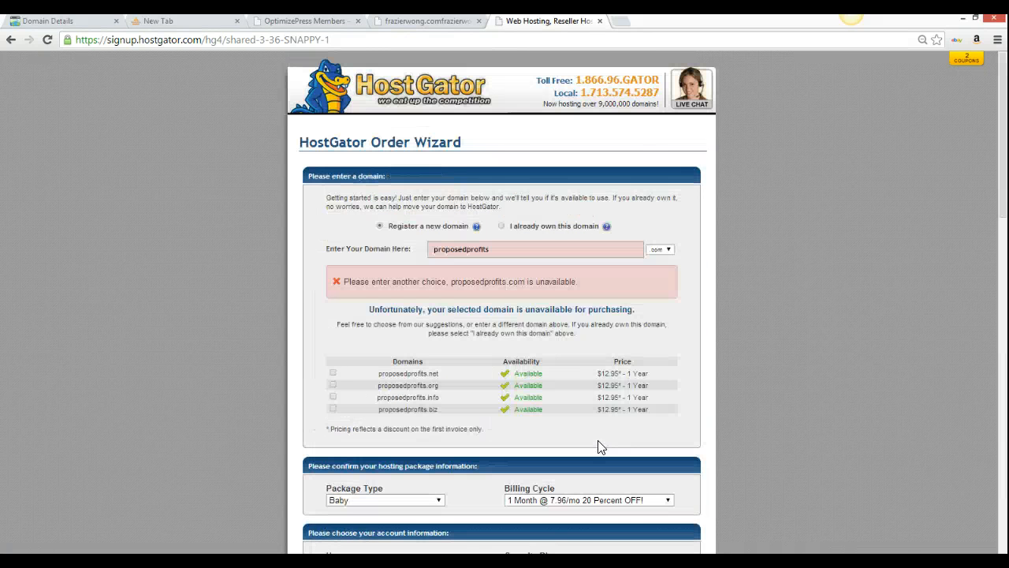
scroll(598, 441, "down", 15)
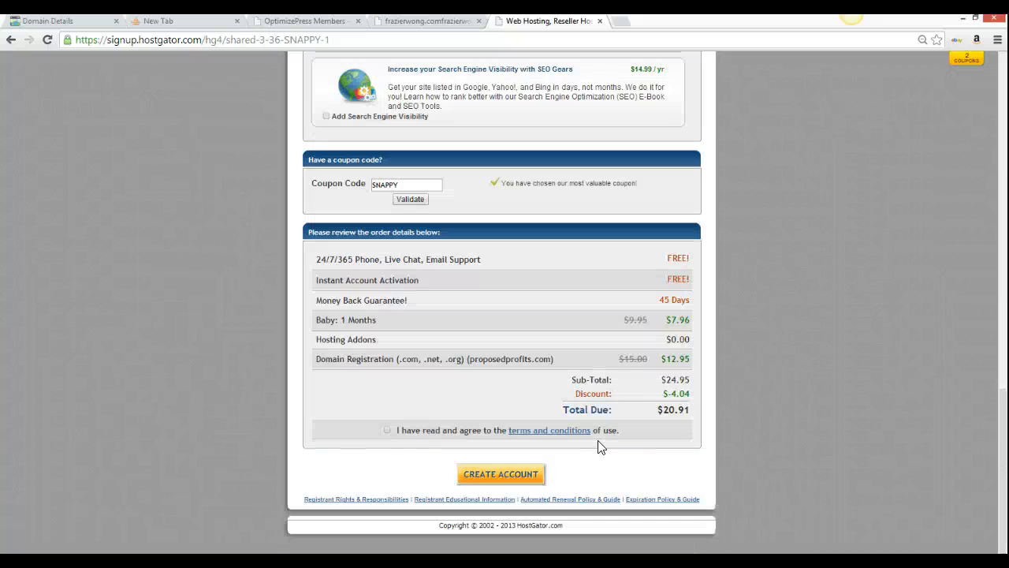
scroll(598, 447, "up", 3)
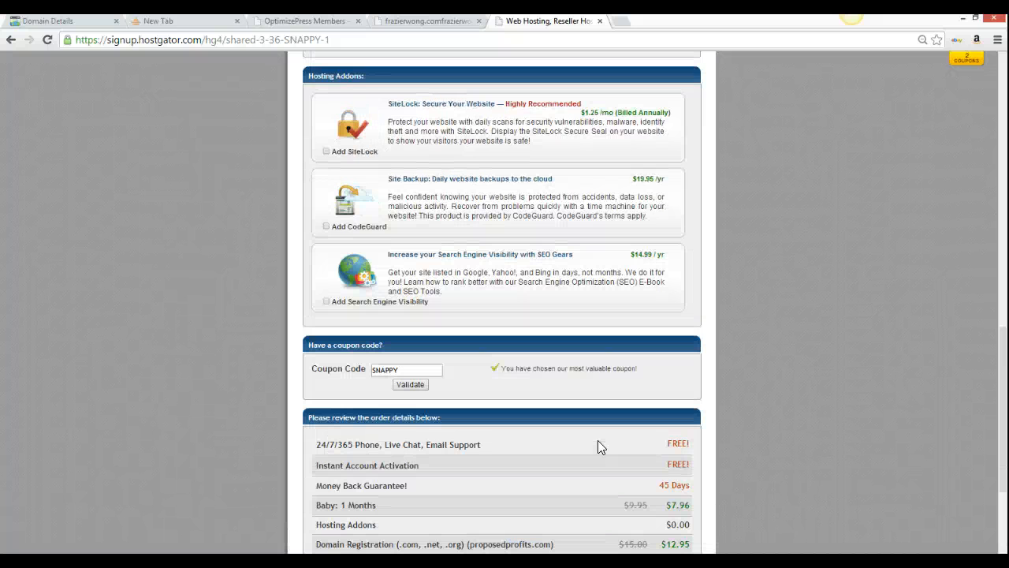
scroll(598, 446, "up", 12)
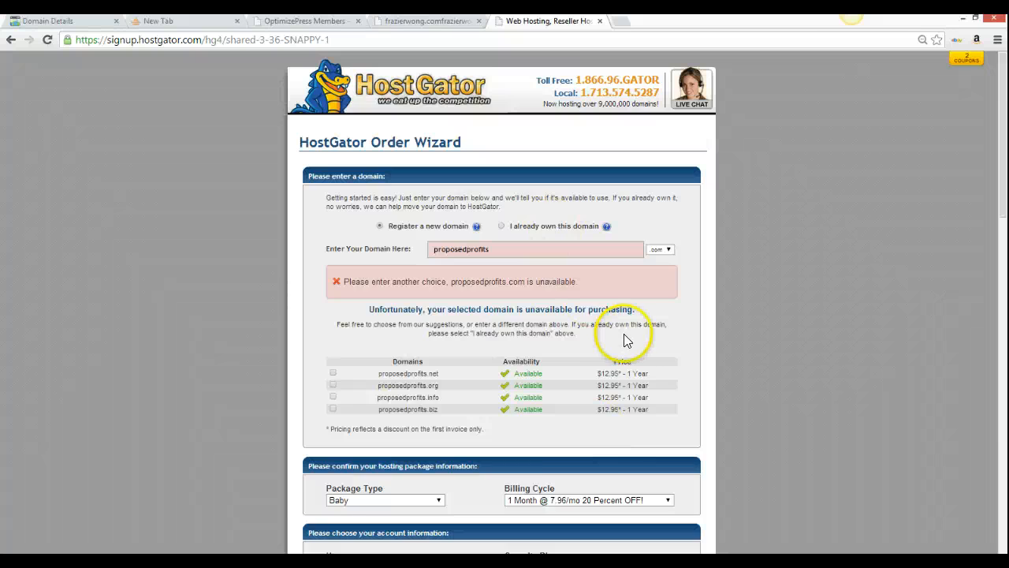
scroll(624, 339, "down", 10)
scroll(627, 339, "down", 4)
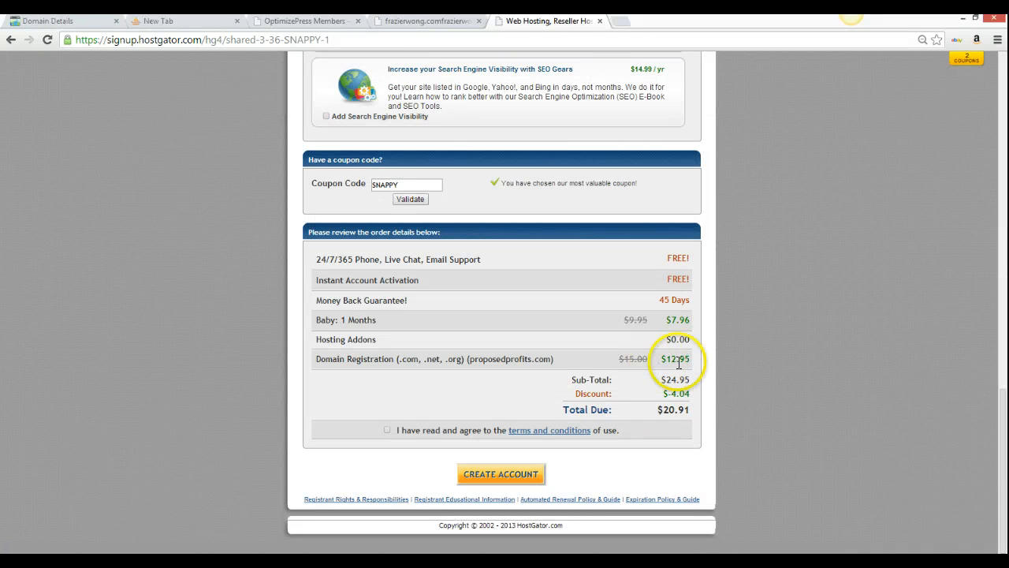
left_click_drag(668, 361, 702, 360)
left_click(776, 268)
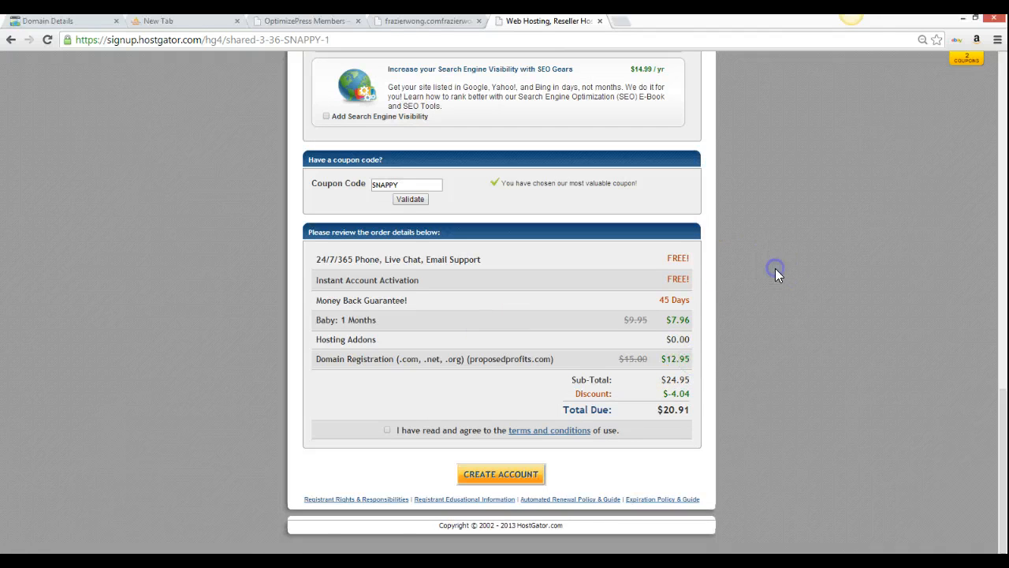
scroll(776, 269, "up", 1)
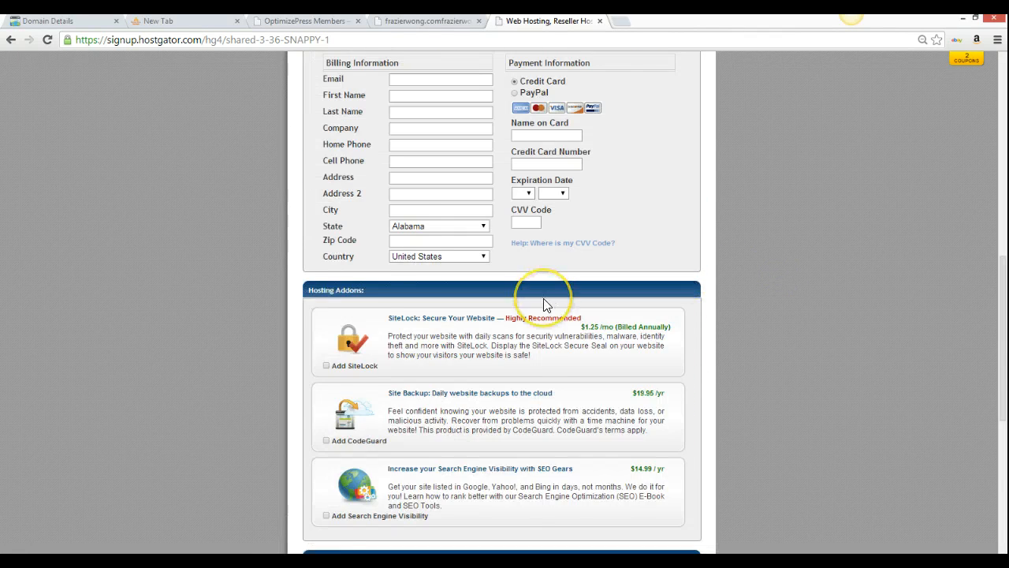
scroll(543, 305, "down", 4)
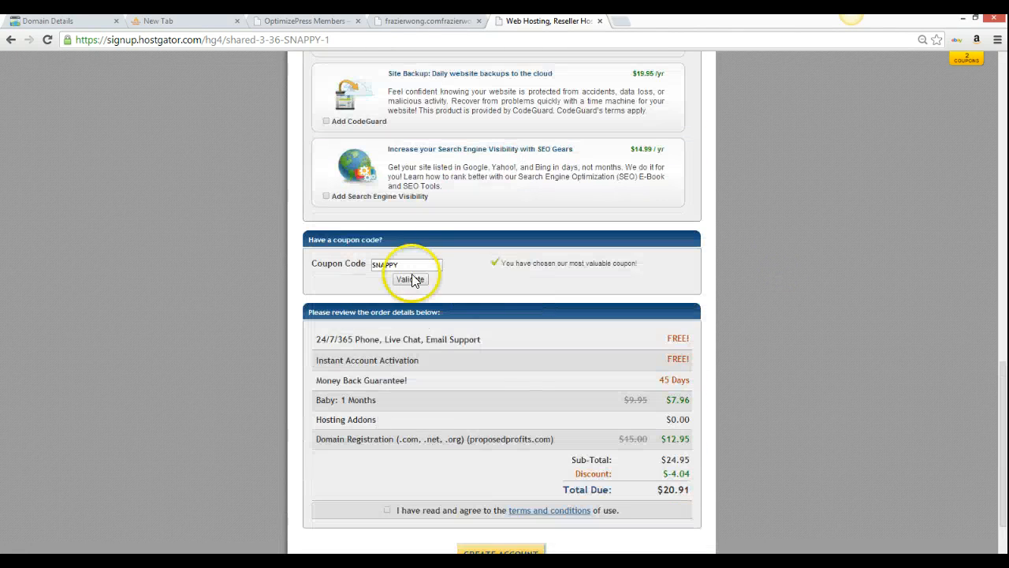
Replace coupon SNAPPY with 1cent, making the Baby plan $0.01 and the total $15.01
left_click_drag(412, 264, 370, 250)
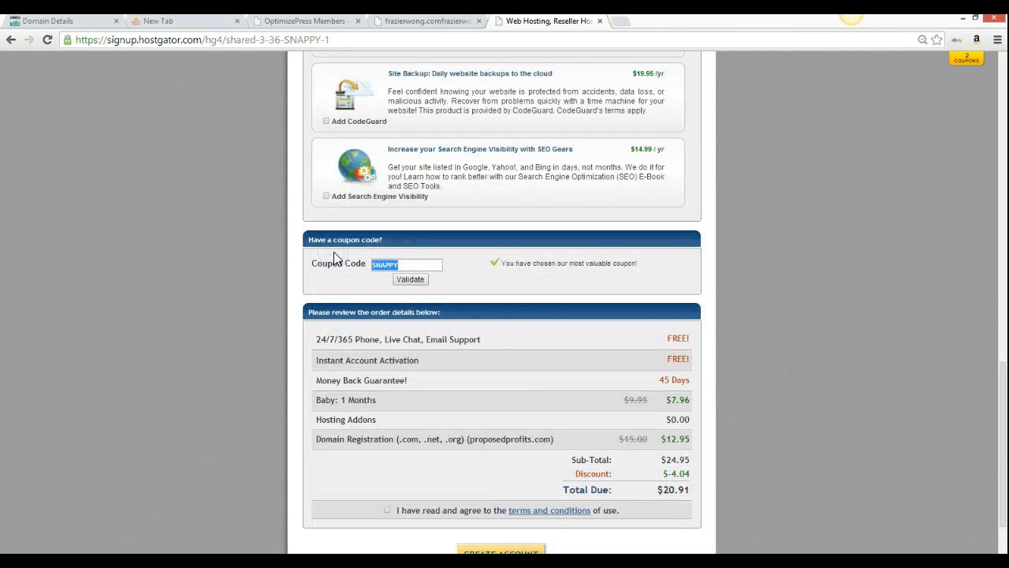
type("1cent")
left_click(412, 282)
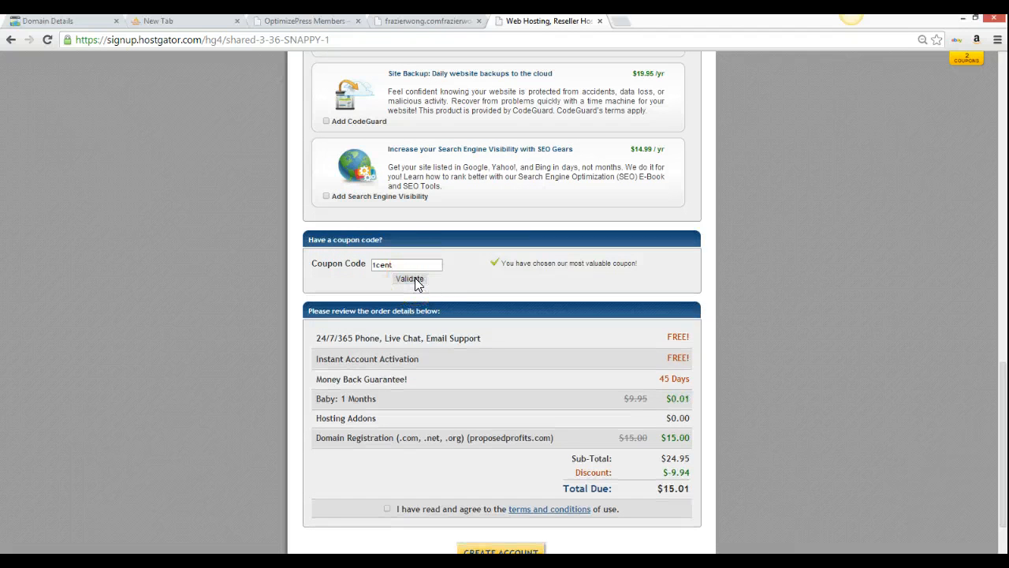
left_click(434, 453)
scroll(688, 457, "down", 1)
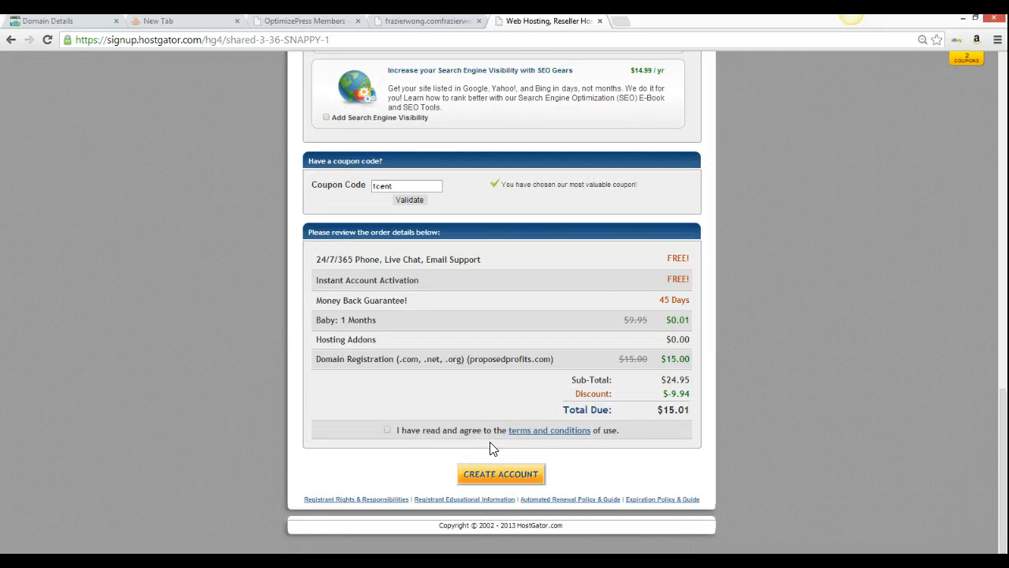
scroll(493, 448, "up", 4)
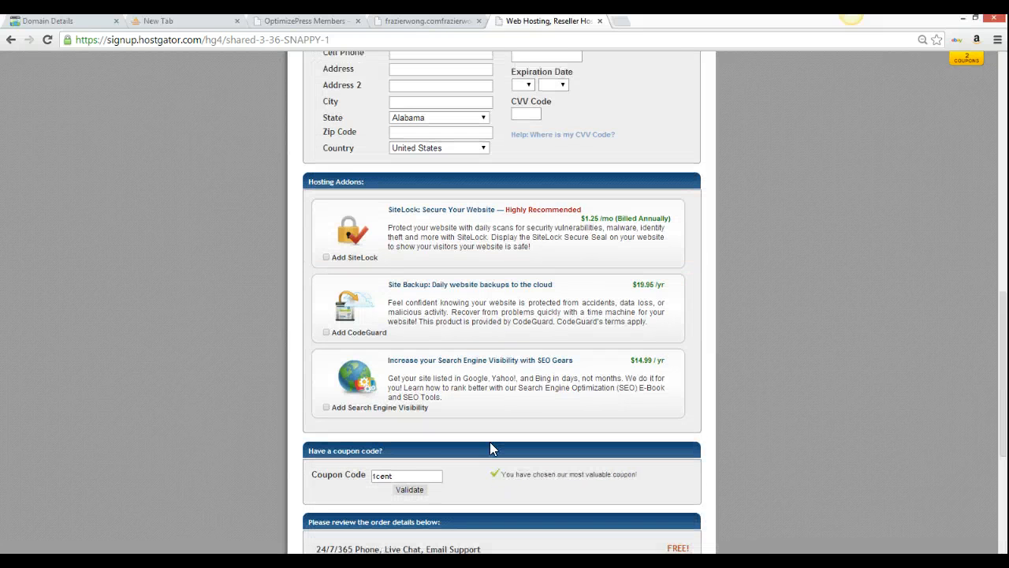
scroll(490, 448, "up", 12)
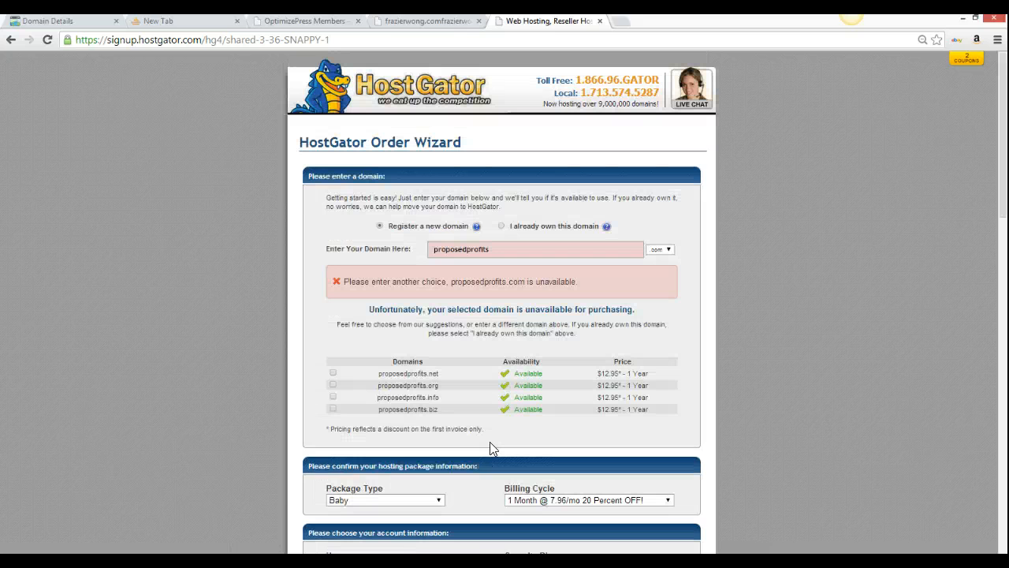
Go to proposedprofits.com/cpanel to reach the cPanel Login page
left_click(367, 38)
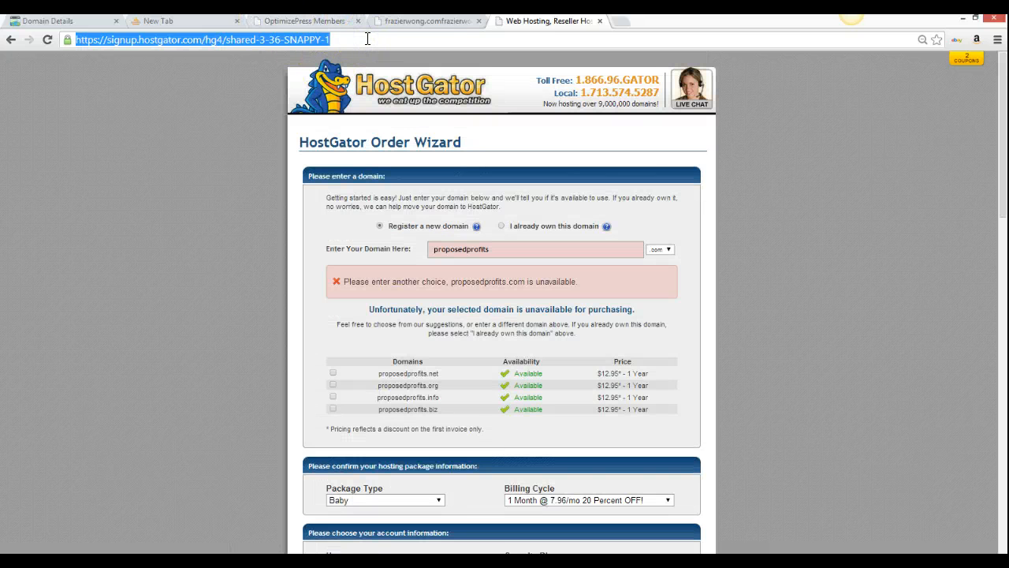
type("p")
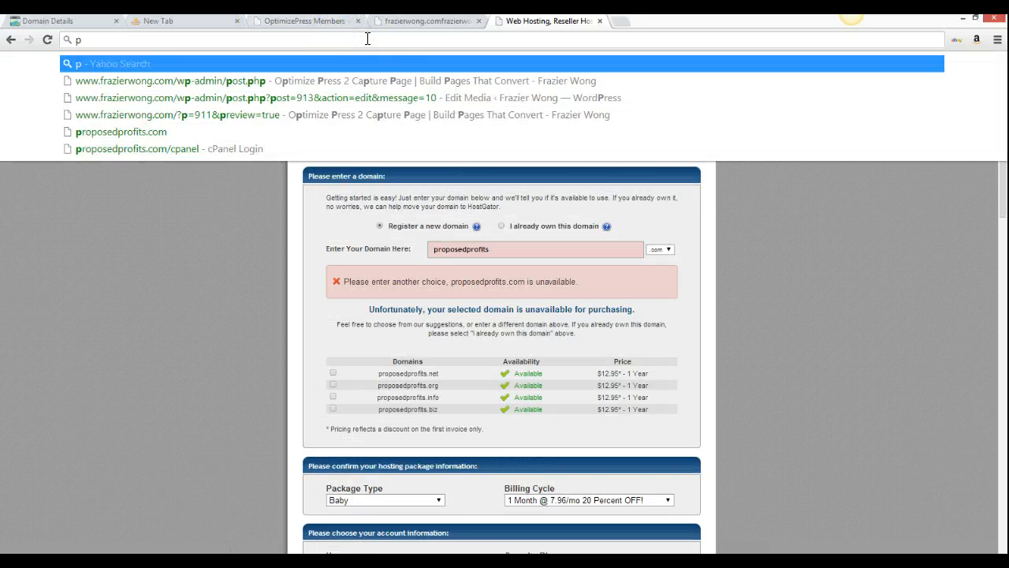
type("roposedp")
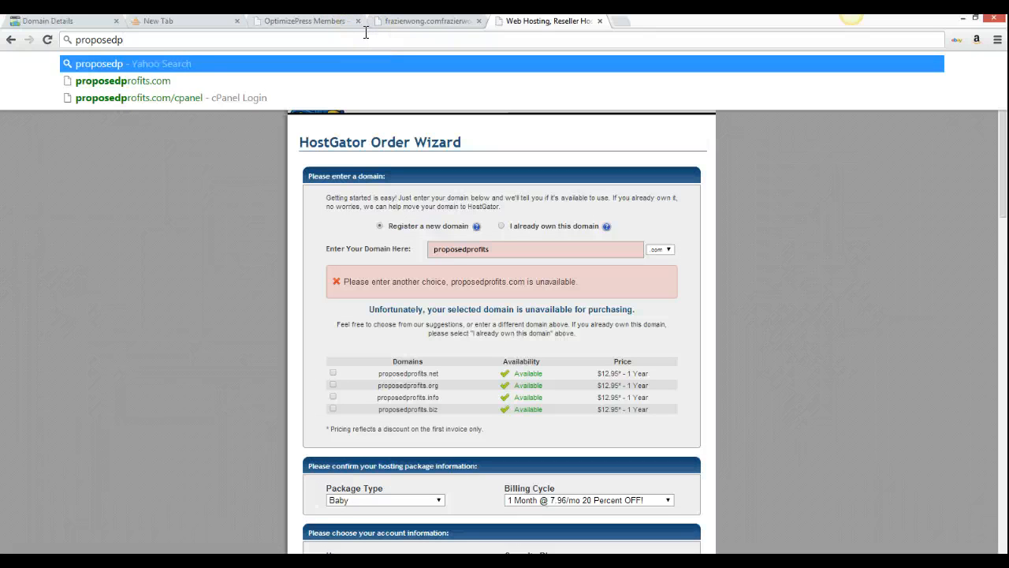
type("rofits")
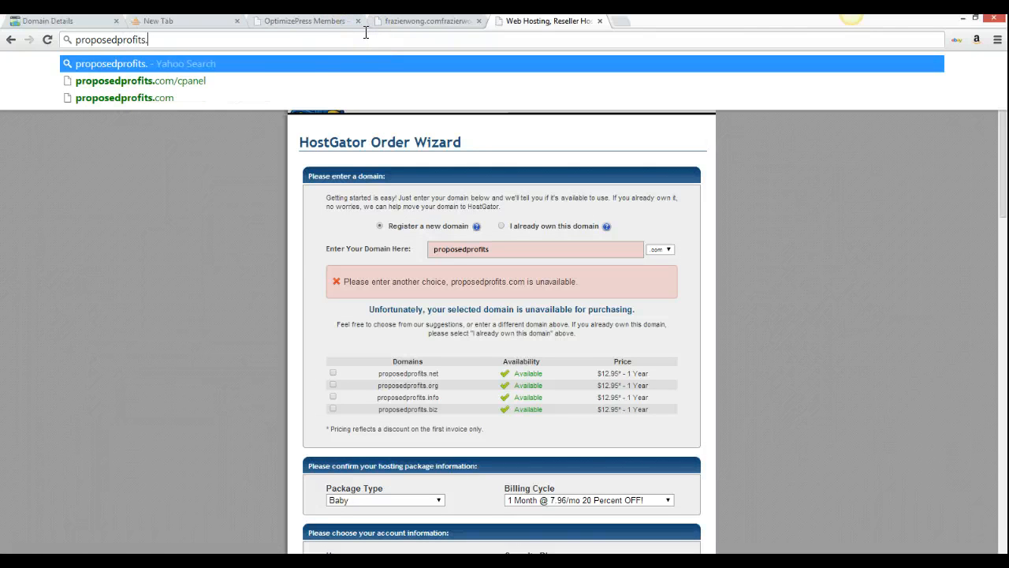
type(".")
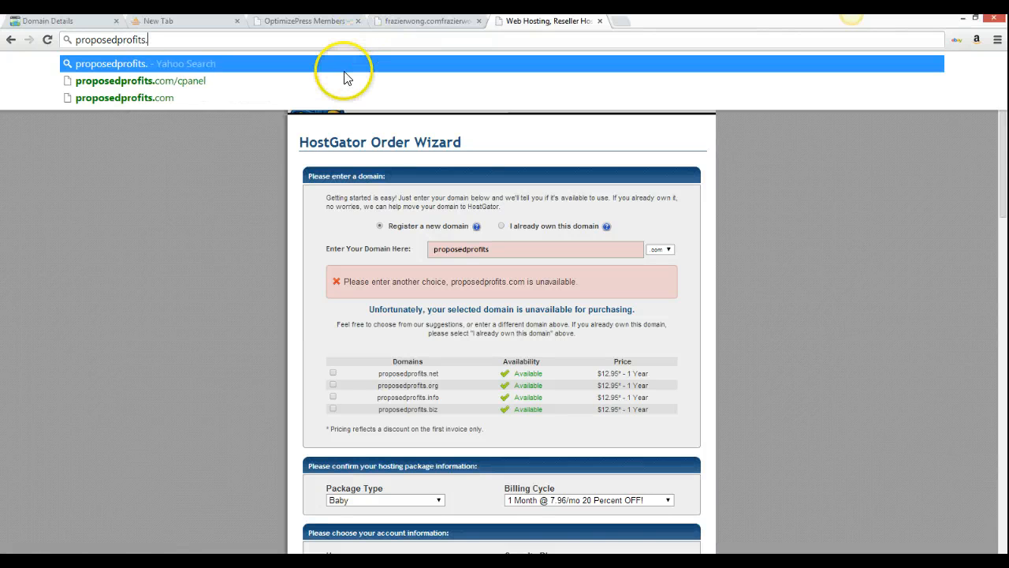
type("com/cpan")
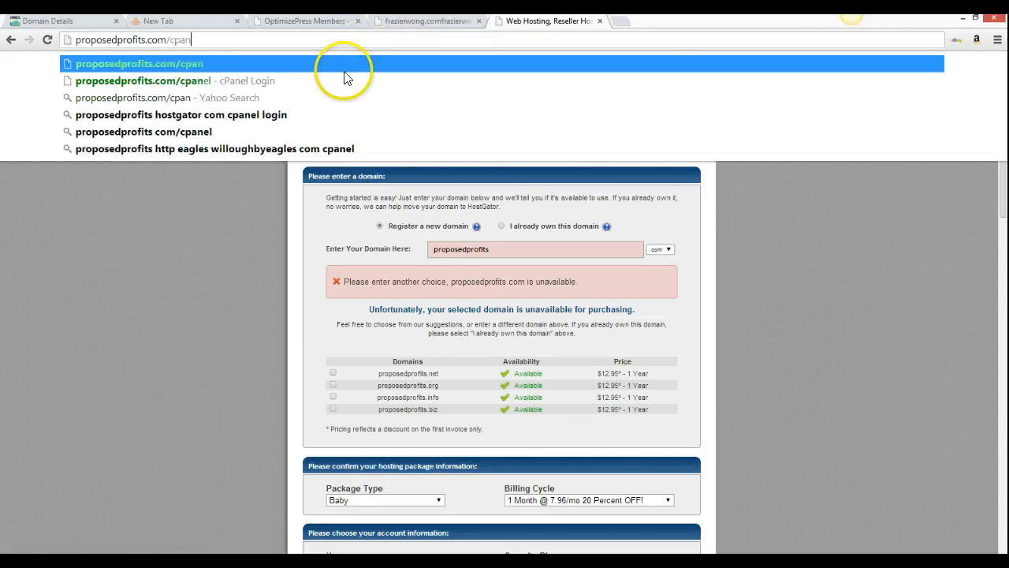
type("el")
key("Return")
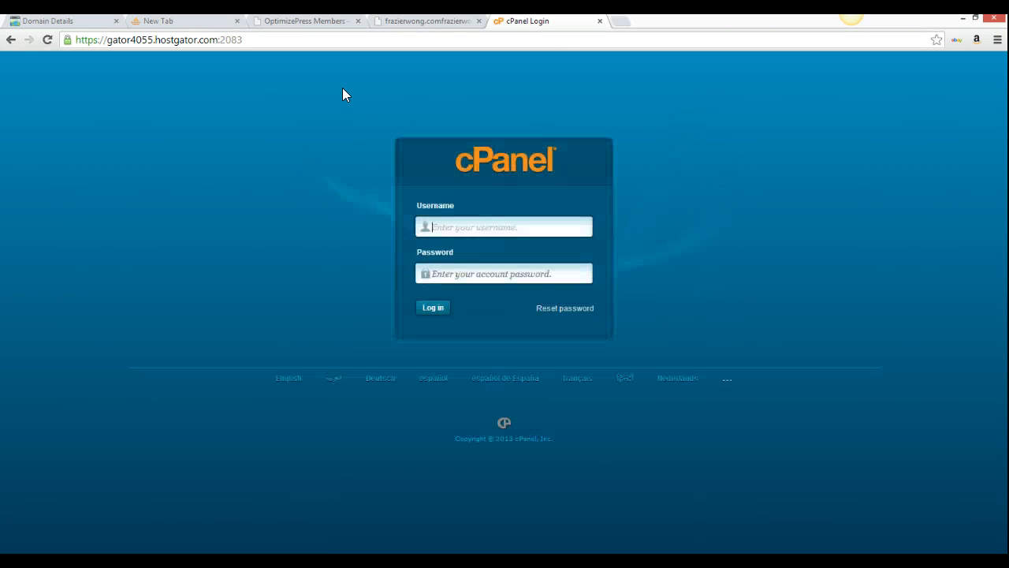
Log in to cPanel with the account username and password, retyping the password once
left_click(479, 227)
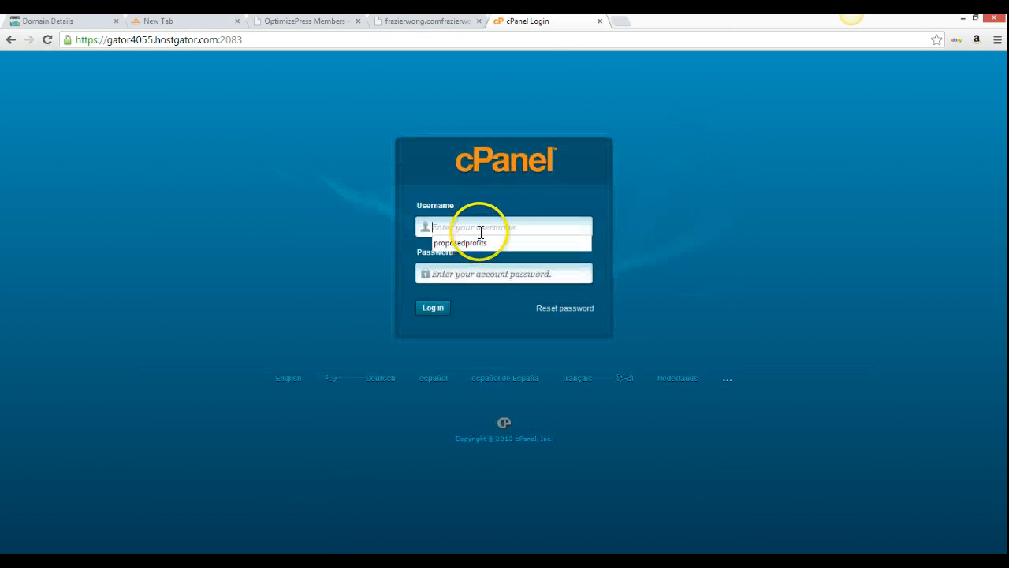
type("frazier")
key("Tab")
type("••••")
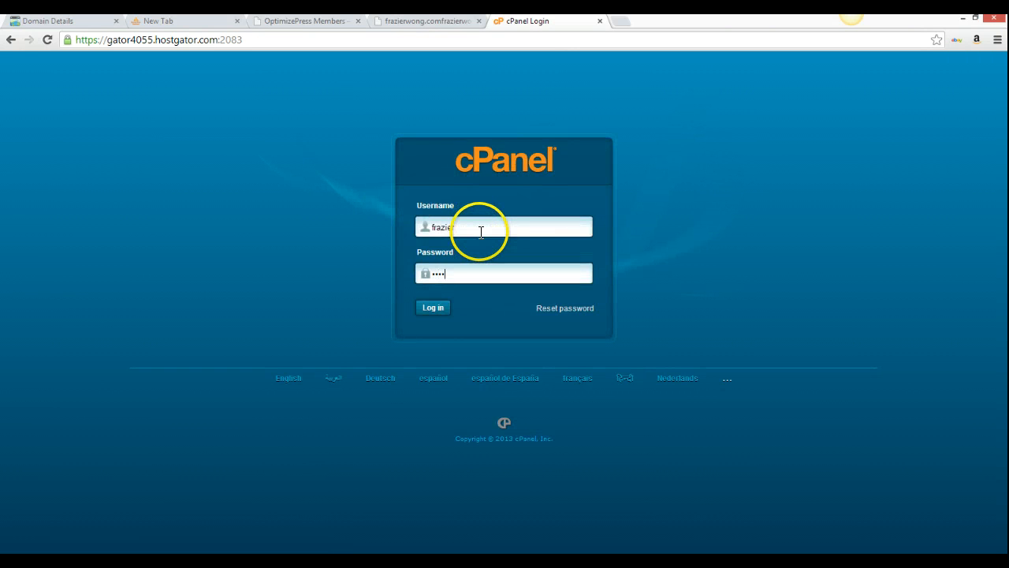
type("•••")
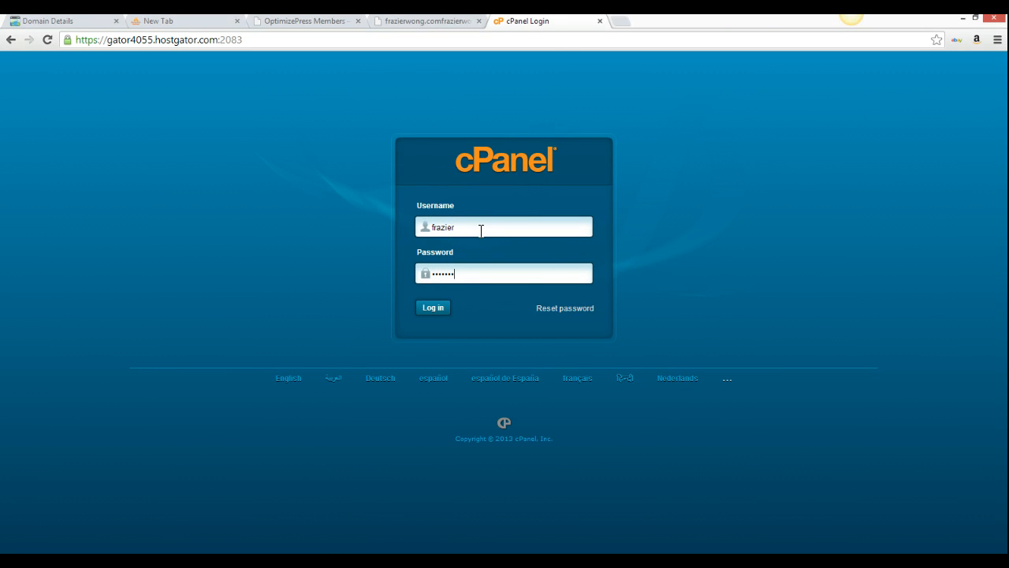
key("BackSpace")
key("BackSpace")
key("BackSpace")
key("BackSpace")
key("BackSpace")
key("BackSpace")
key("BackSpace")
type("•••••••••••")
key("Return")
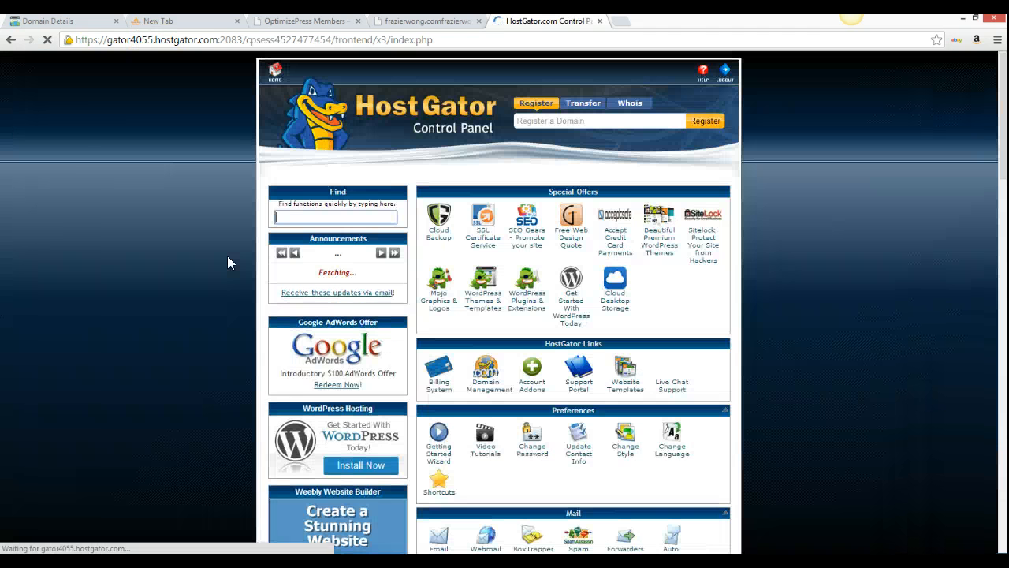
Dismiss the Cloud Backup offer and find name servers ns8109 and ns8110.hostgator.com under Account Information
scroll(264, 292, "down", 2)
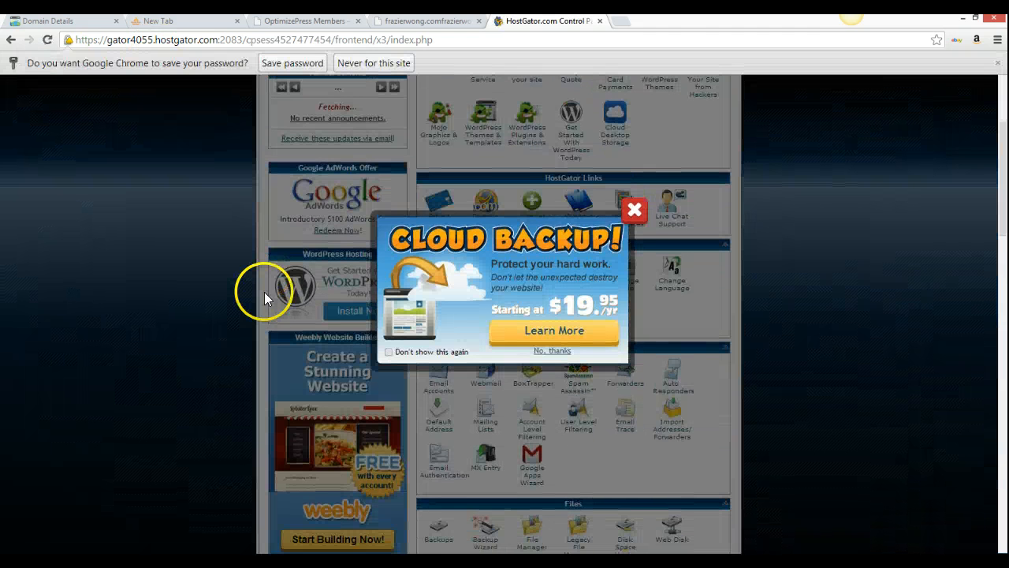
left_click(635, 212)
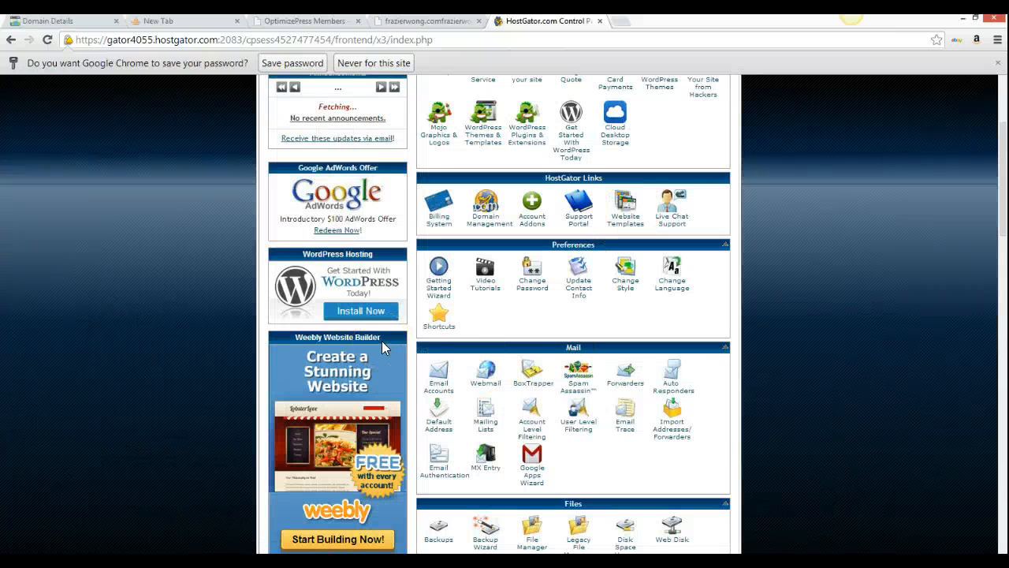
scroll(382, 347, "down", 5)
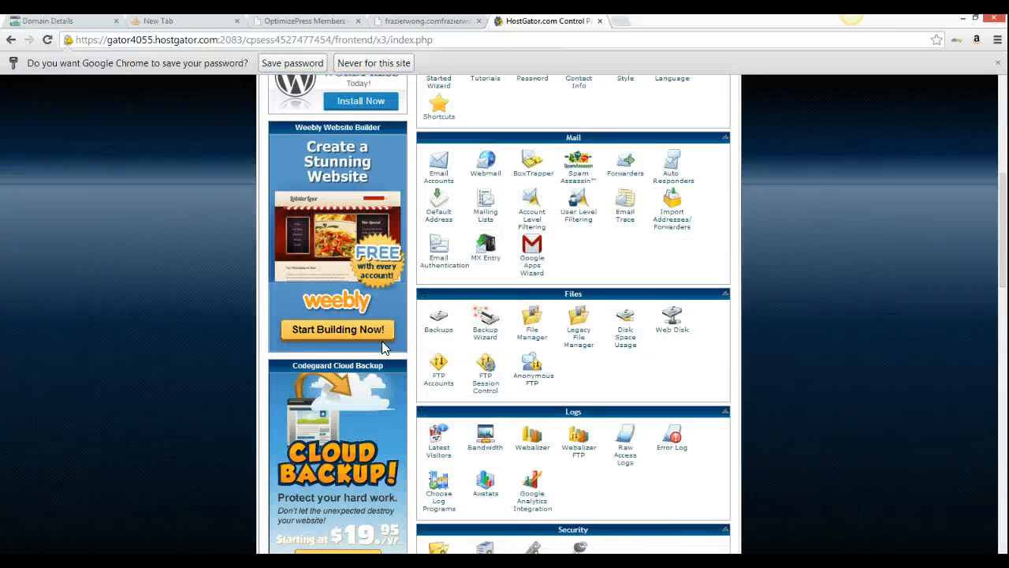
scroll(383, 347, "down", 3)
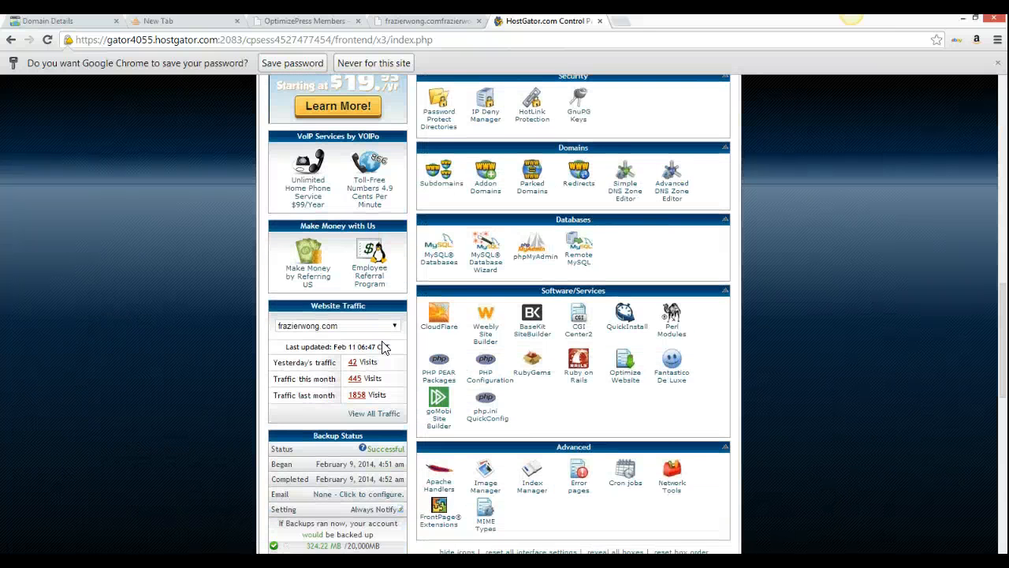
scroll(383, 348, "down", 2)
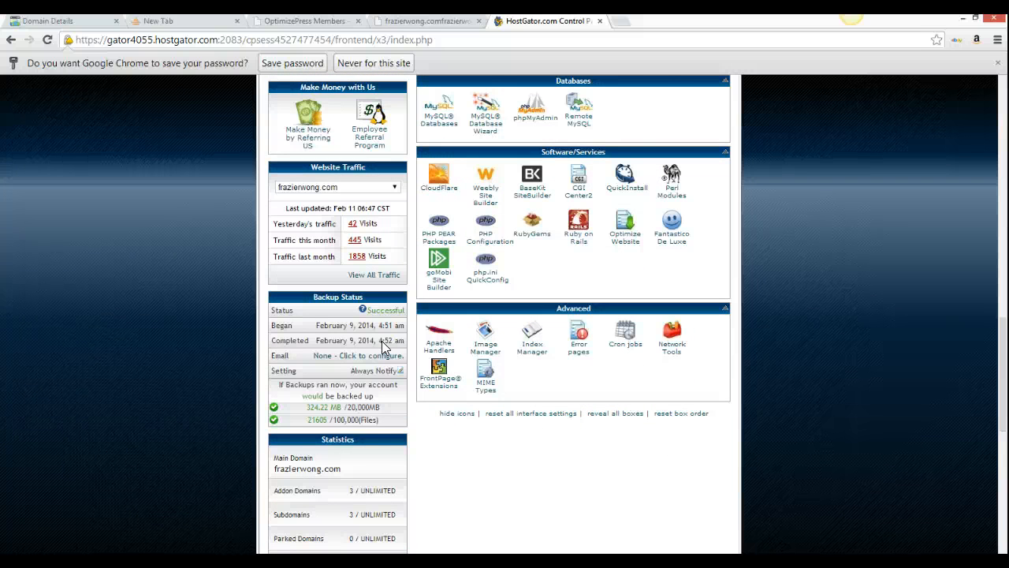
scroll(381, 347, "down", 4)
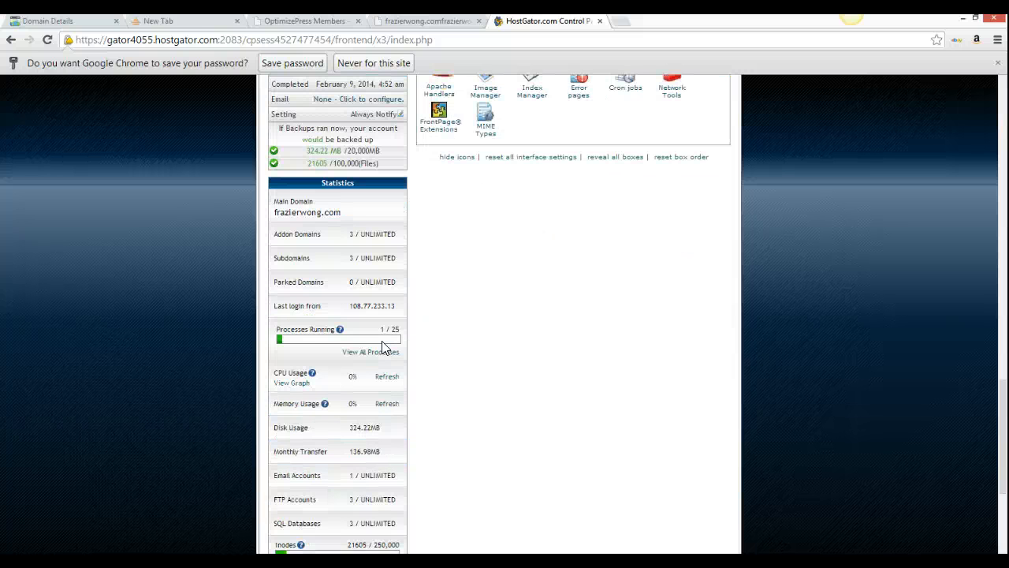
scroll(382, 348, "down", 3)
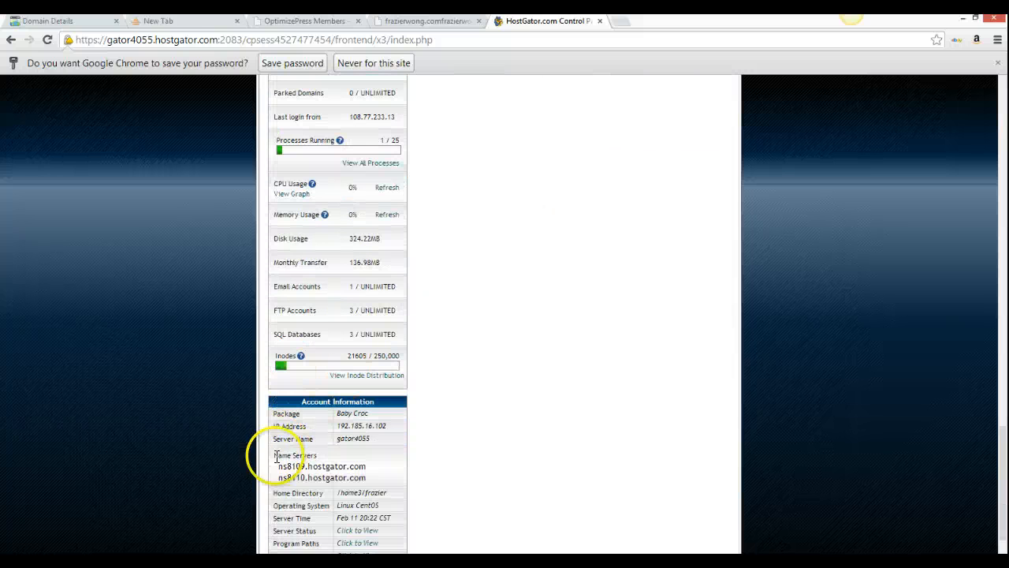
left_click_drag(281, 469, 377, 479)
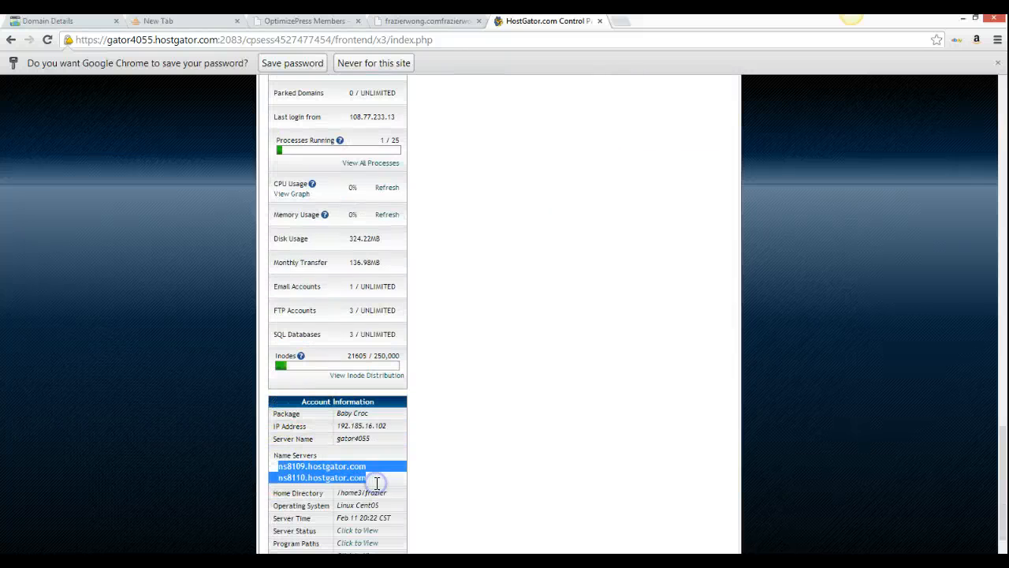
left_click(447, 338)
scroll(418, 257, "up", 8)
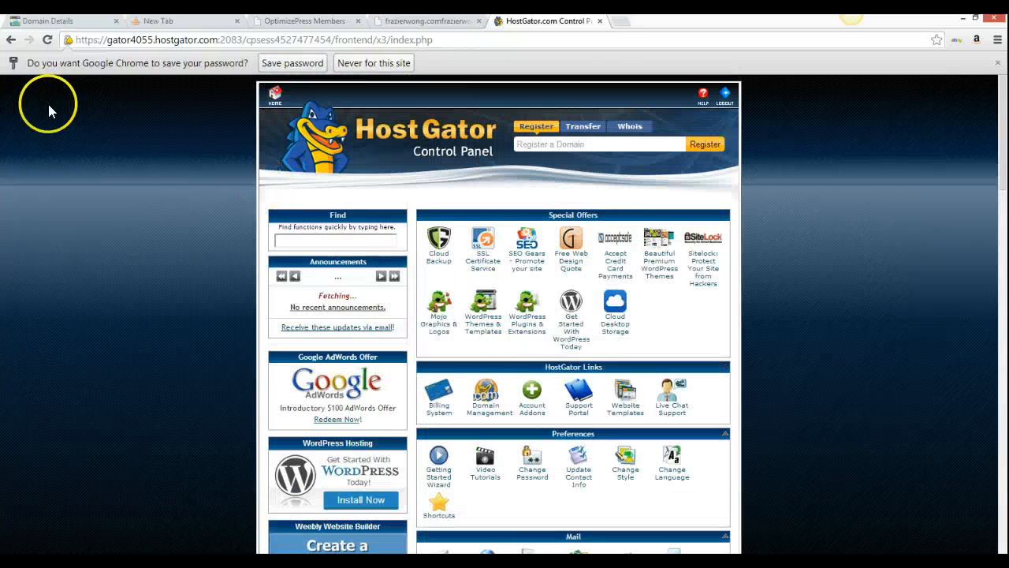
Confirm in GoDaddy that PROPOSEDPROFITS.COM uses NS8109/NS8110.HOSTGATOR.COM, then return to the HostGator tab
left_click(87, 24)
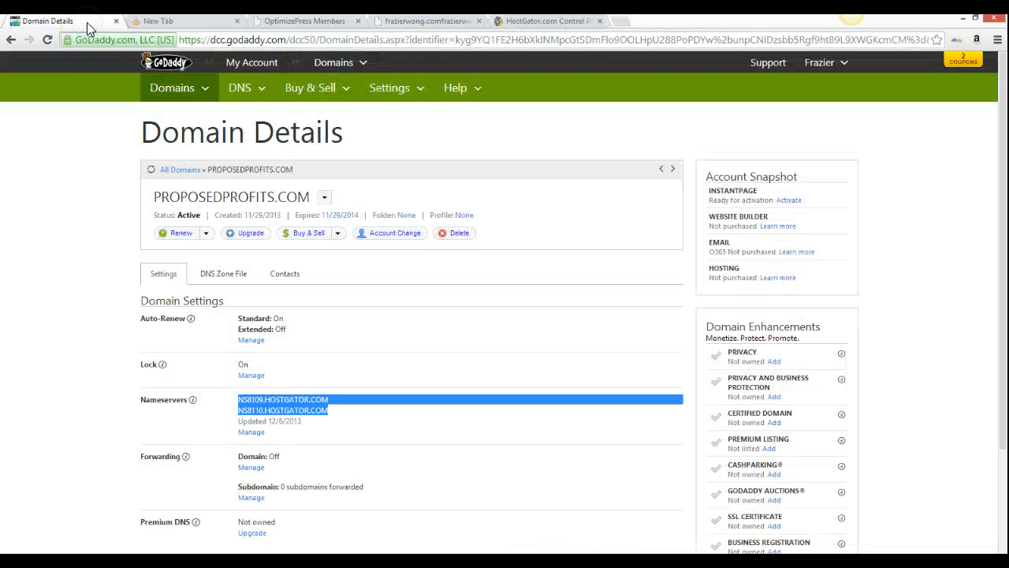
left_click(253, 434)
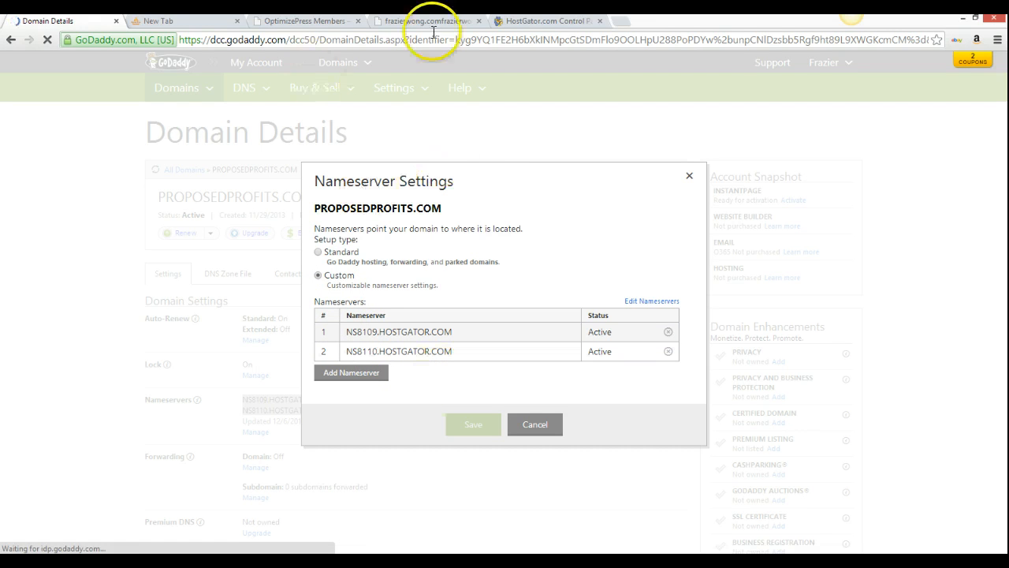
left_click(540, 22)
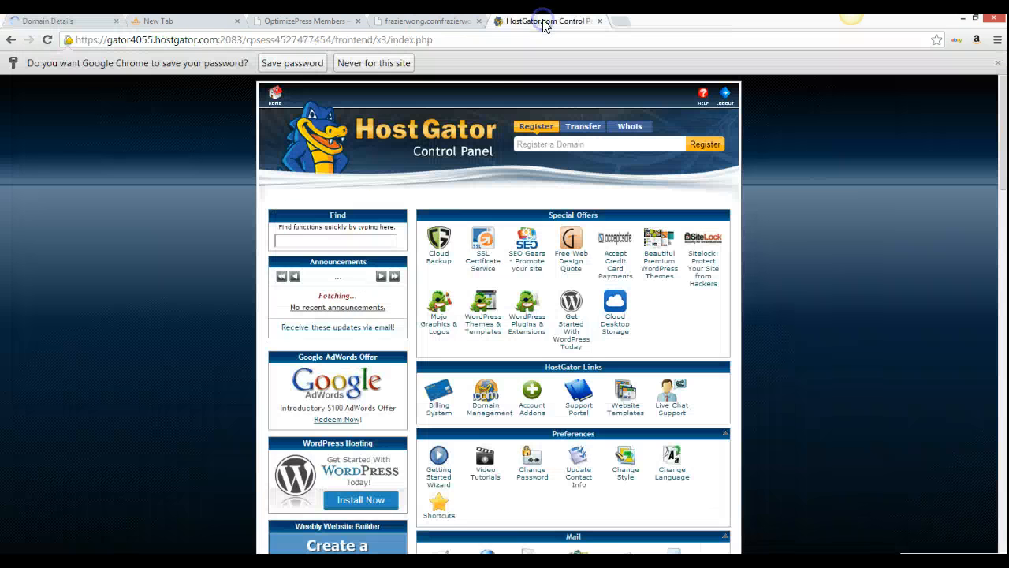
Scroll down to cPanel's Domains section and open Addon Domains
scroll(323, 349, "down", 6)
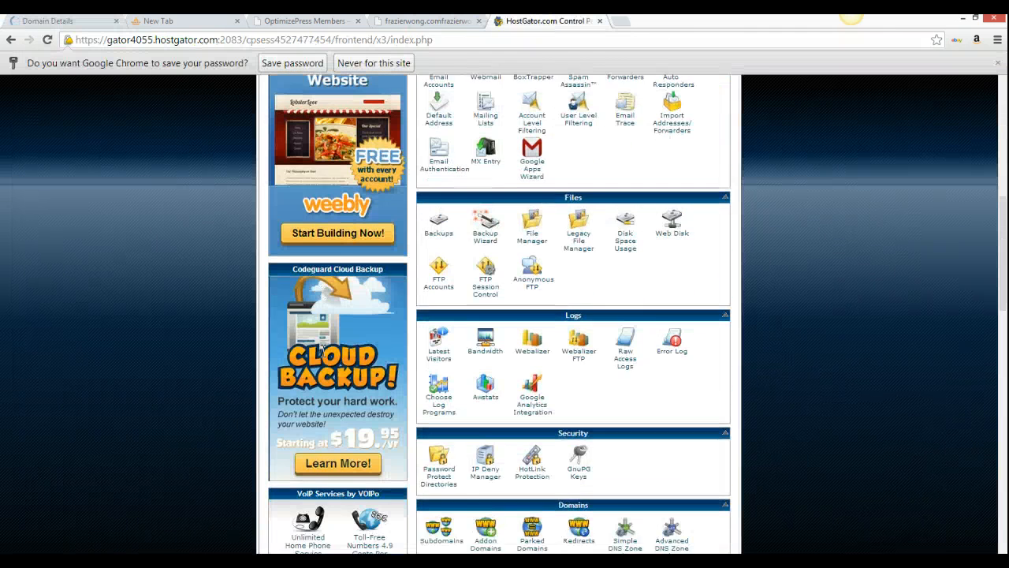
scroll(322, 350, "up", 5)
scroll(323, 349, "down", 5)
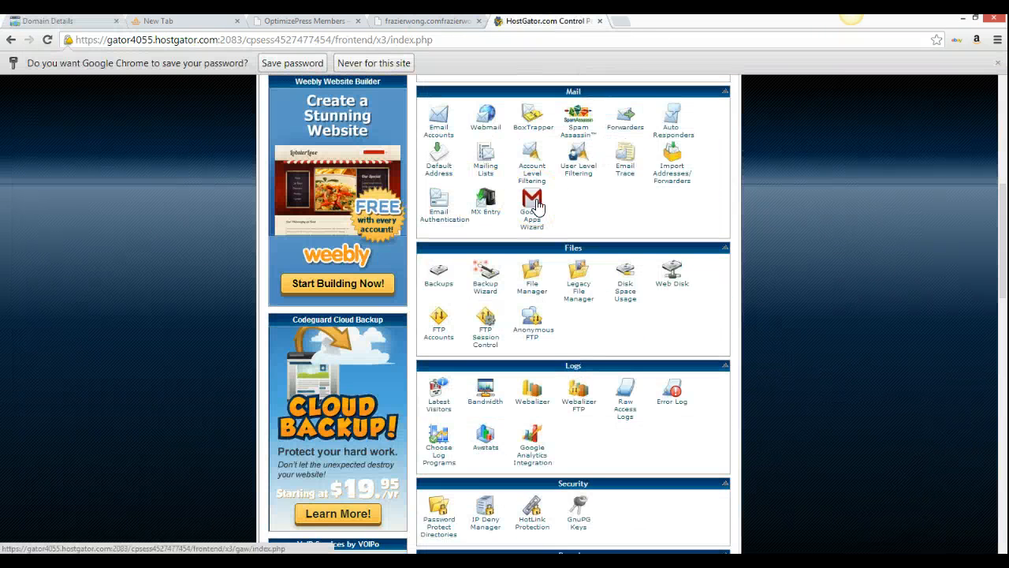
scroll(537, 206, "down", 1)
scroll(536, 207, "down", 2)
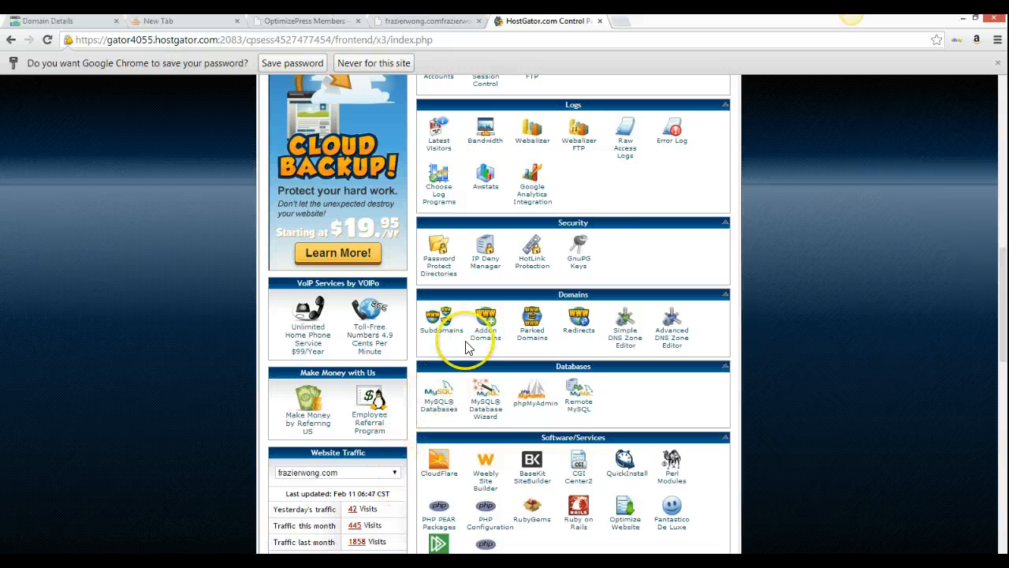
left_click(400, 474)
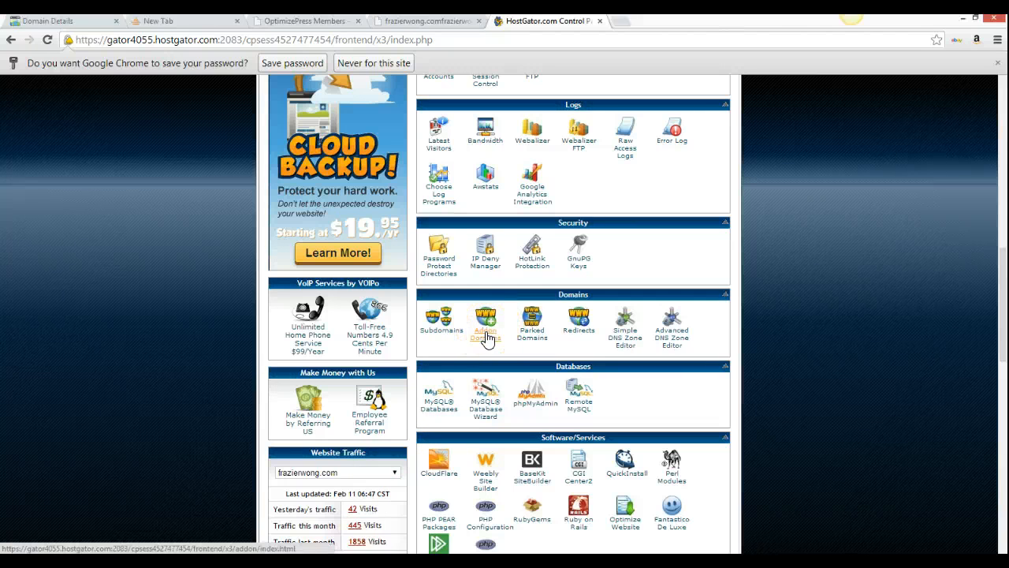
left_click(487, 337)
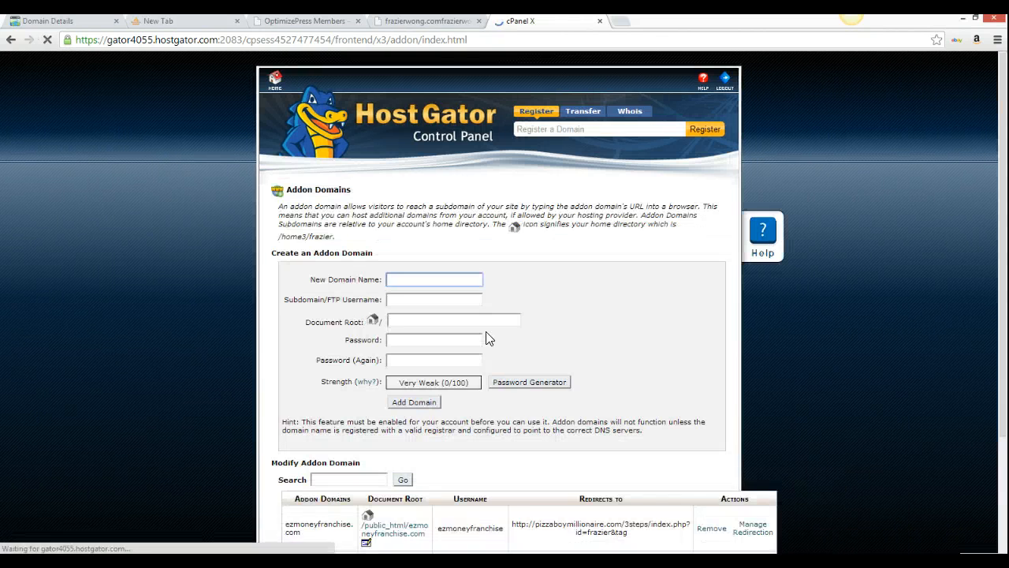
Enter proposedprofits.com as the new addon domain, auto-filling subdomain proposedprofits and document root public_html/proposedprofits.com
left_click(449, 277)
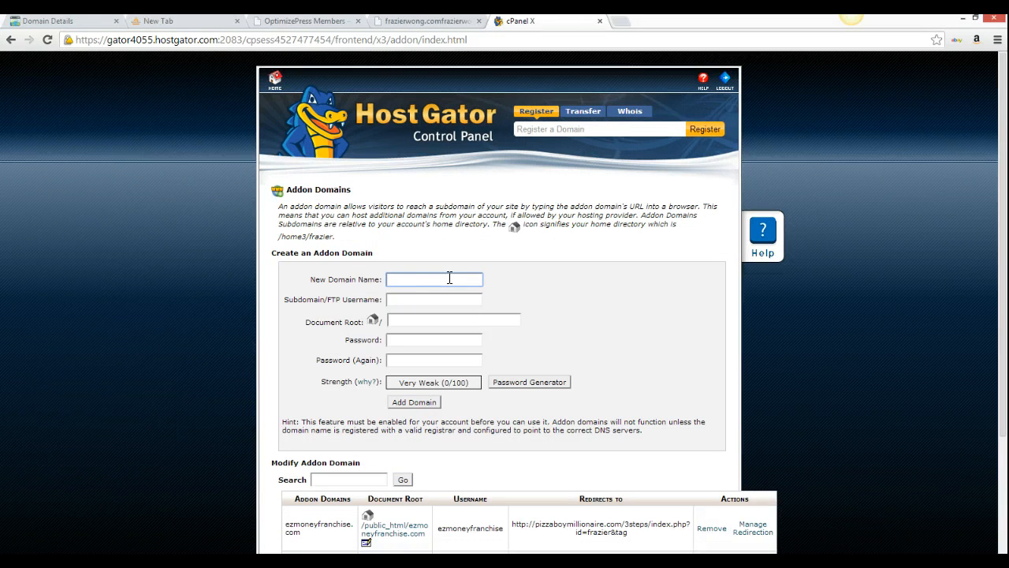
type("proposedprofits.com")
key("Down")
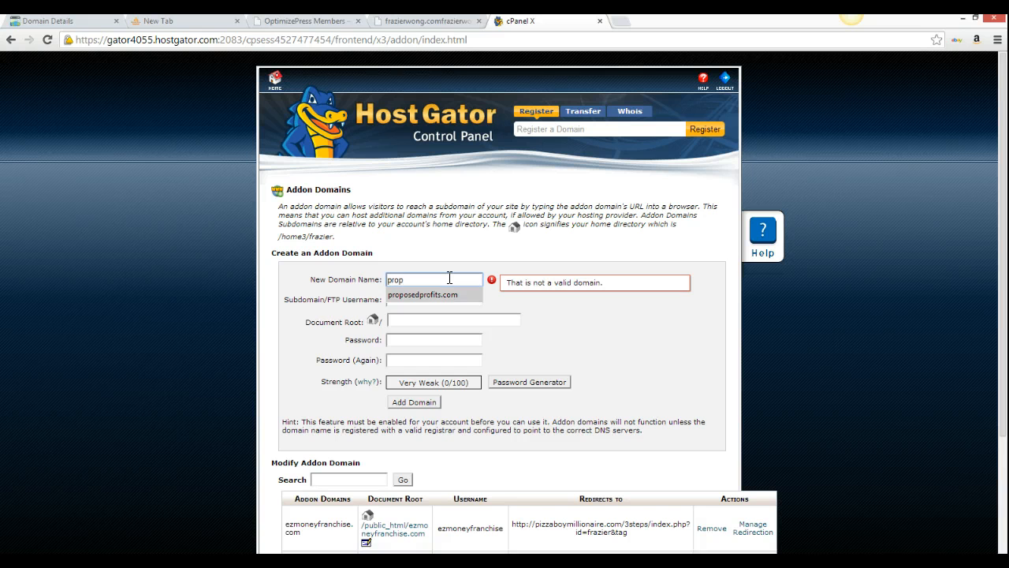
key("Tab")
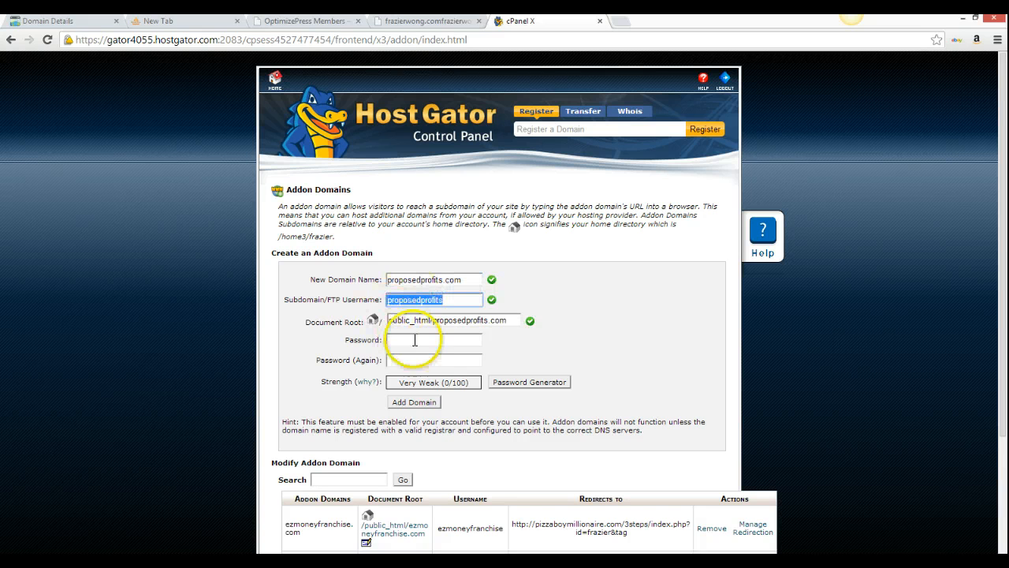
Go through the addon domain password fields, then return to the cPanel home page
left_click(414, 340)
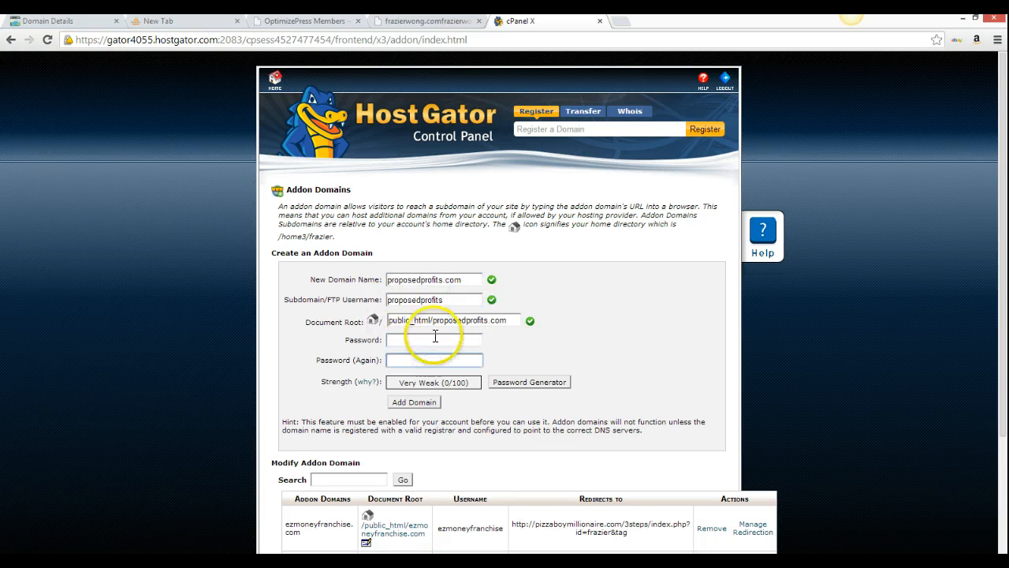
left_click(437, 361)
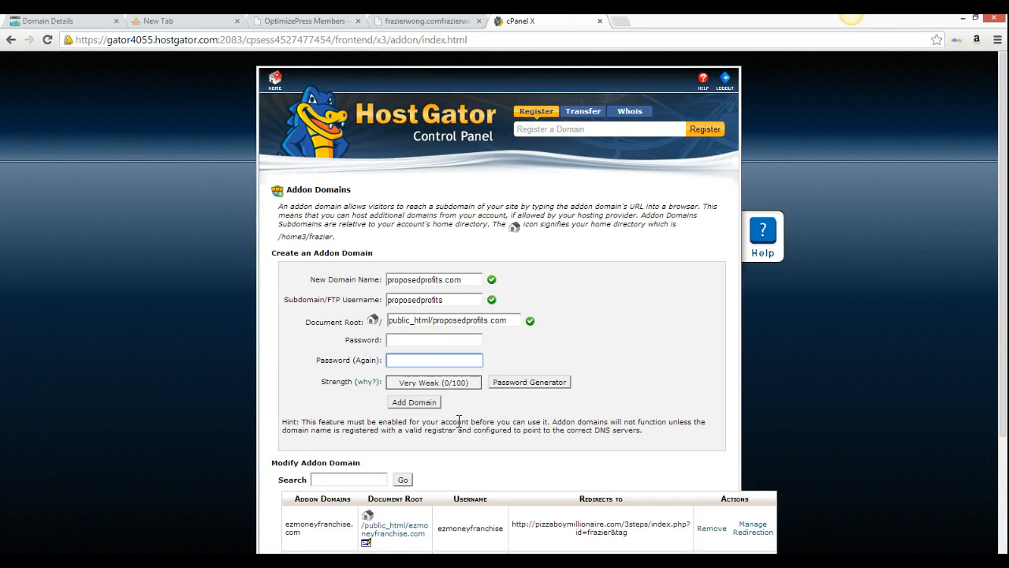
scroll(459, 422, "down", 1)
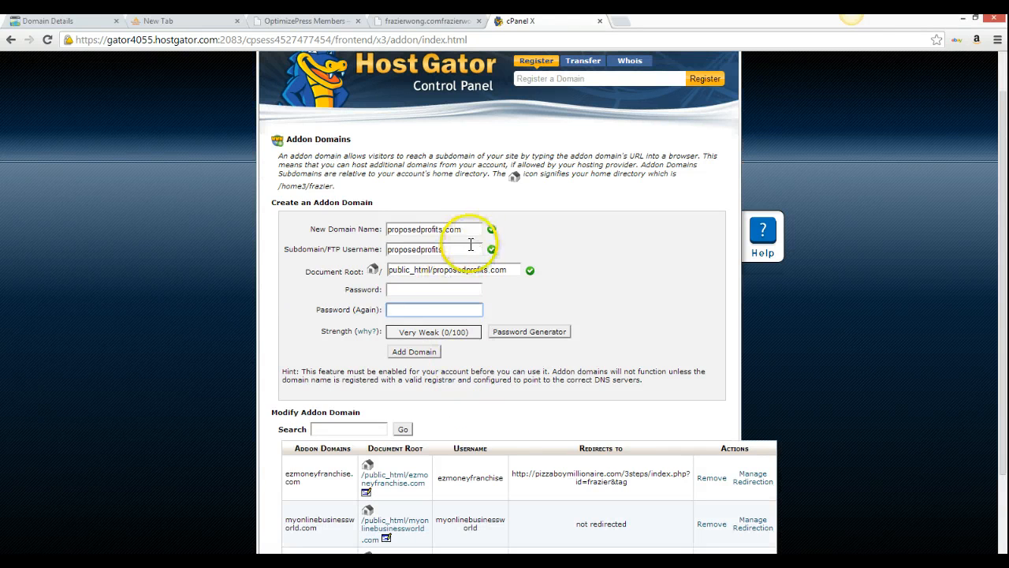
left_click(450, 289)
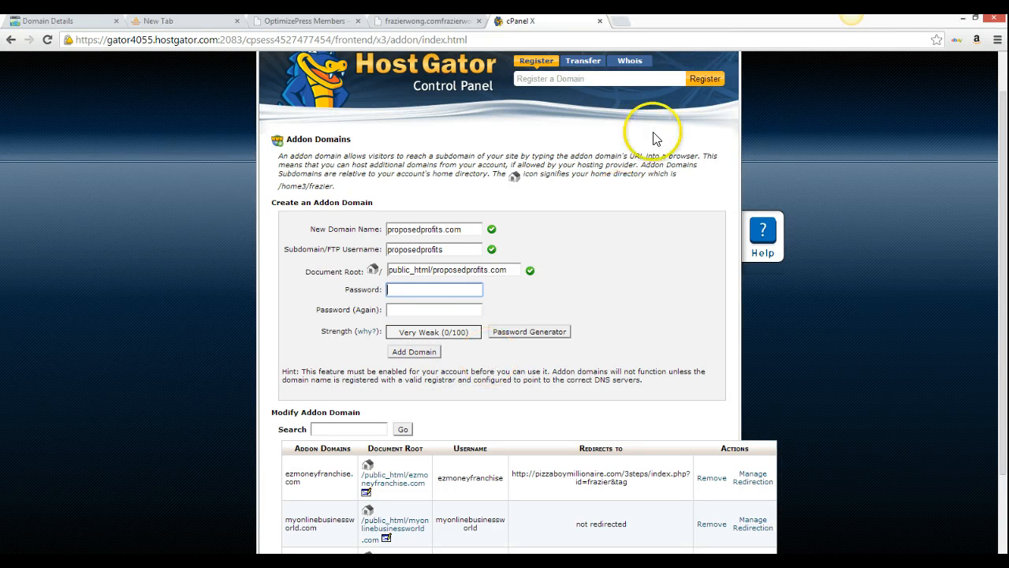
scroll(410, 110, "up", 1)
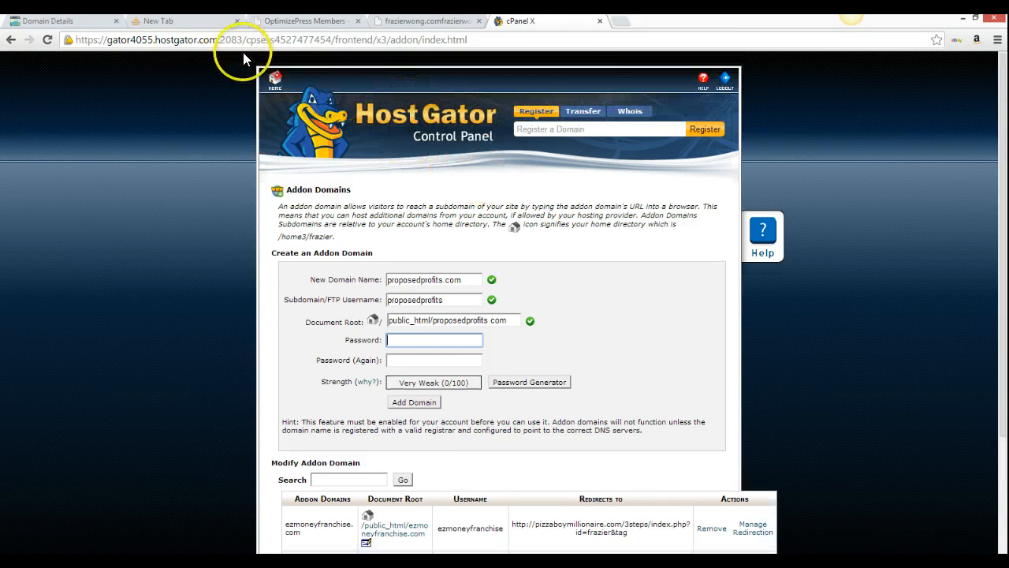
left_click(275, 82)
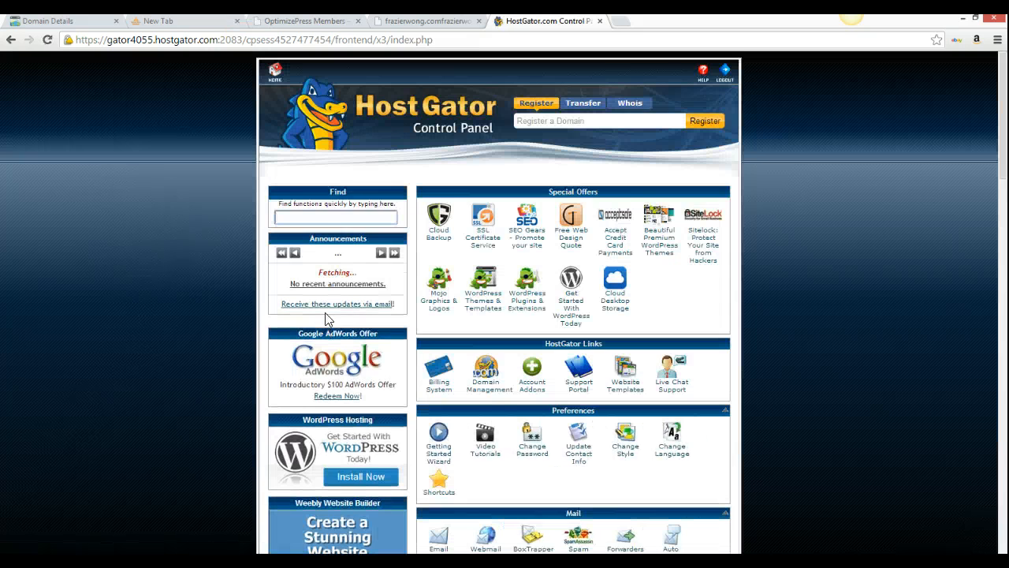
Dismiss the Cloud Backup popup and launch Fantastico De Luxe from Software/Services
scroll(516, 402, "down", 1)
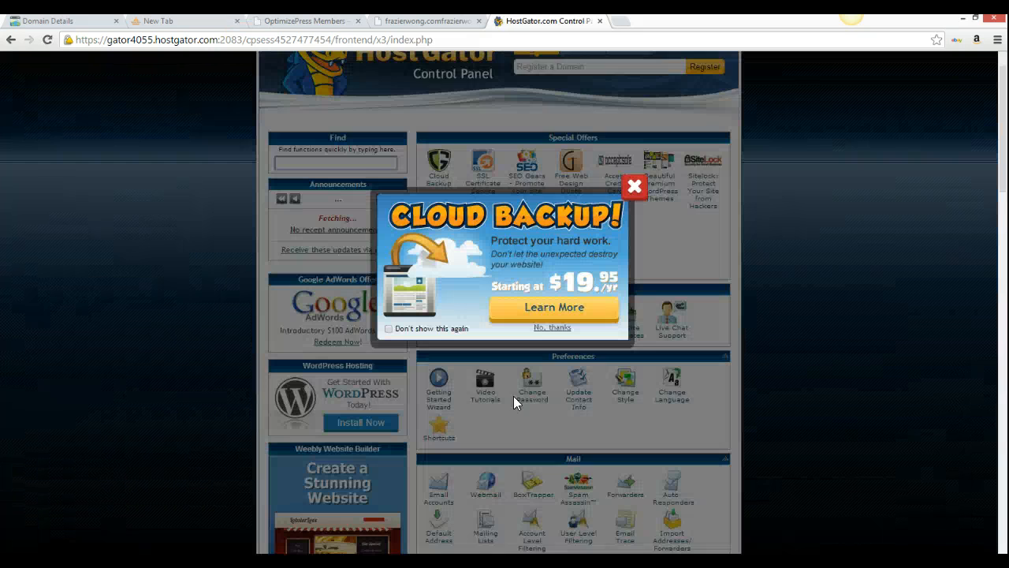
scroll(514, 396, "down", 1)
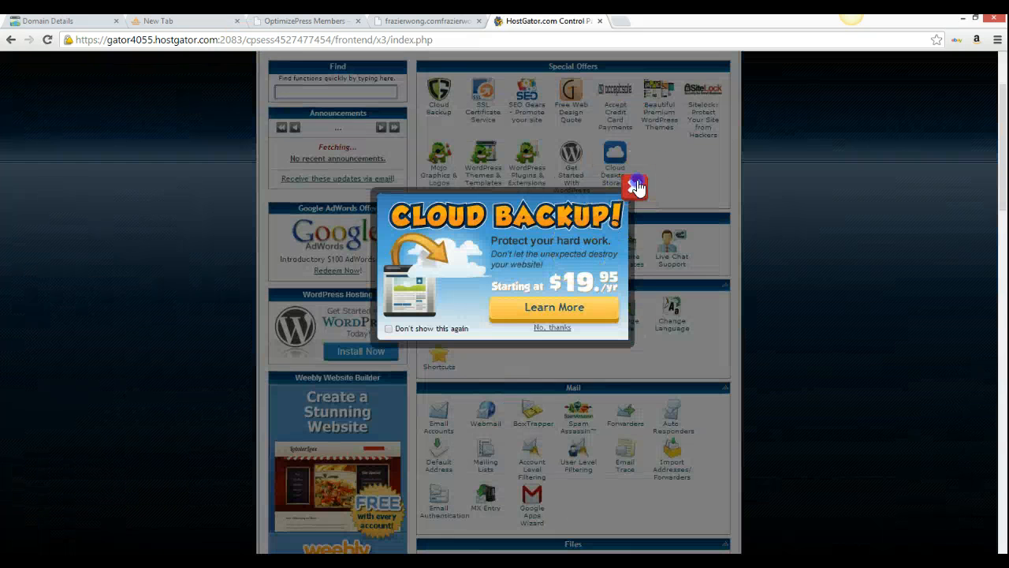
left_click(637, 187)
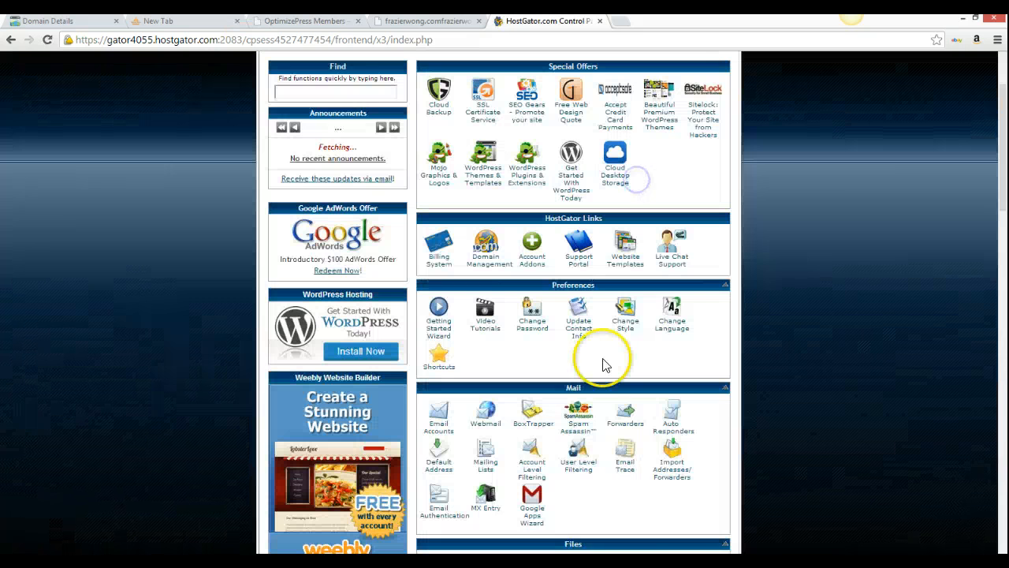
scroll(604, 363, "down", 3)
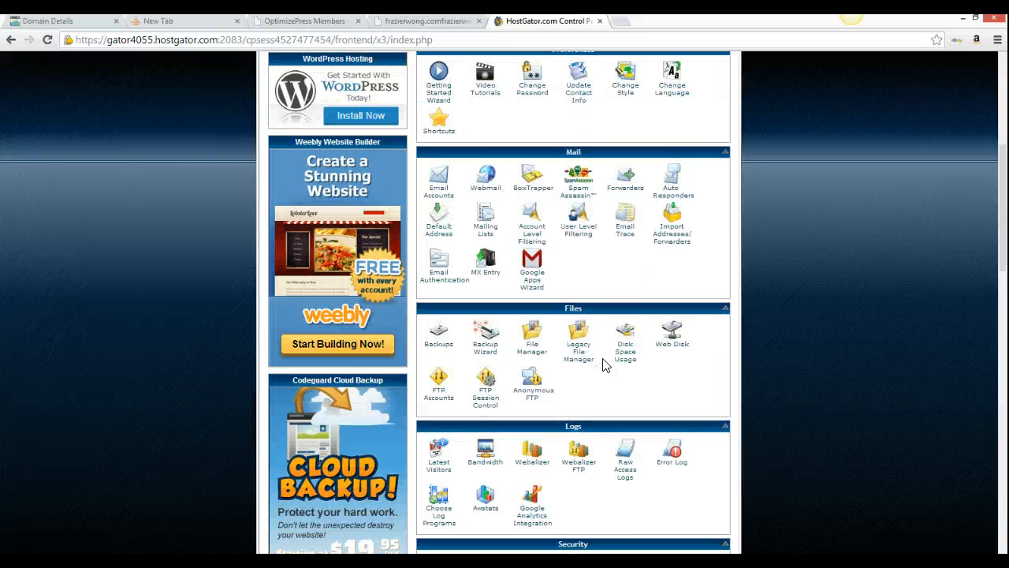
scroll(604, 365, "down", 1)
scroll(604, 365, "down", 3)
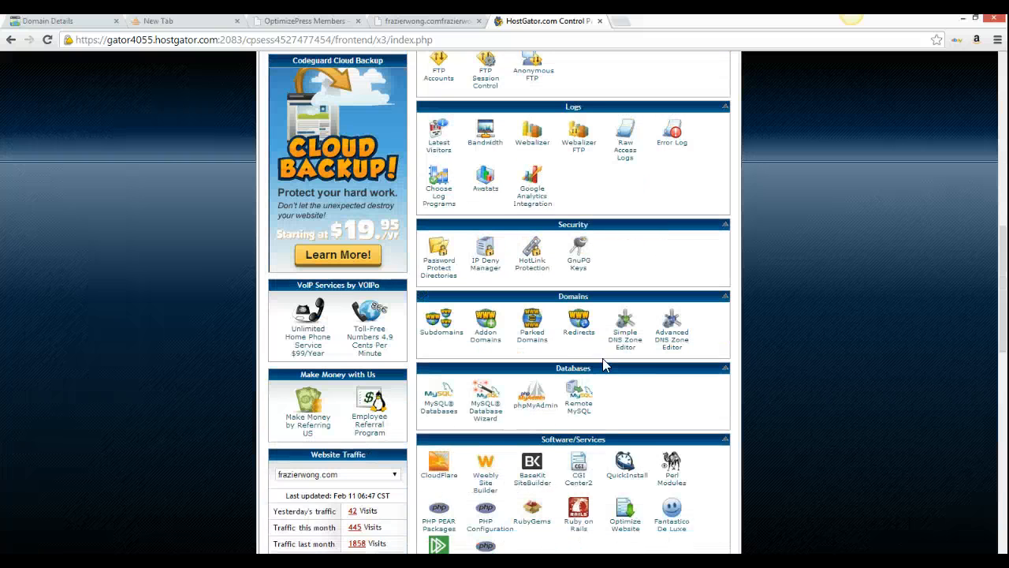
scroll(604, 365, "down", 1)
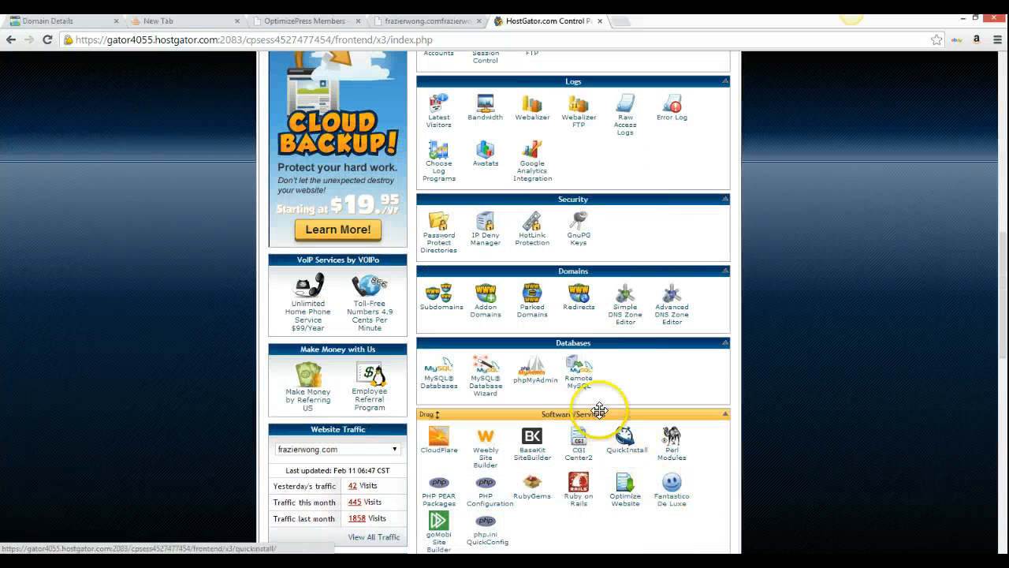
left_click(685, 506)
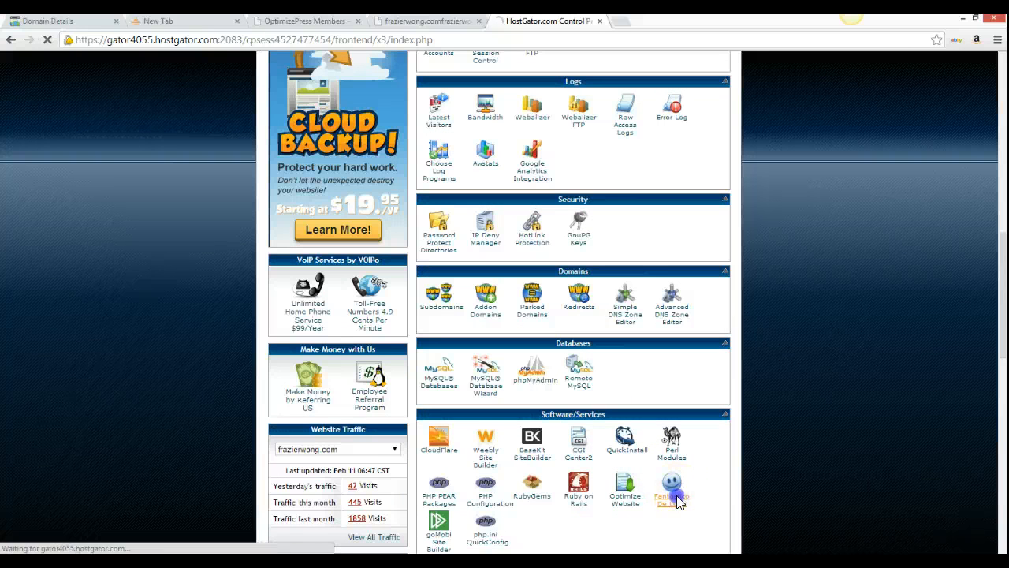
left_click(674, 505)
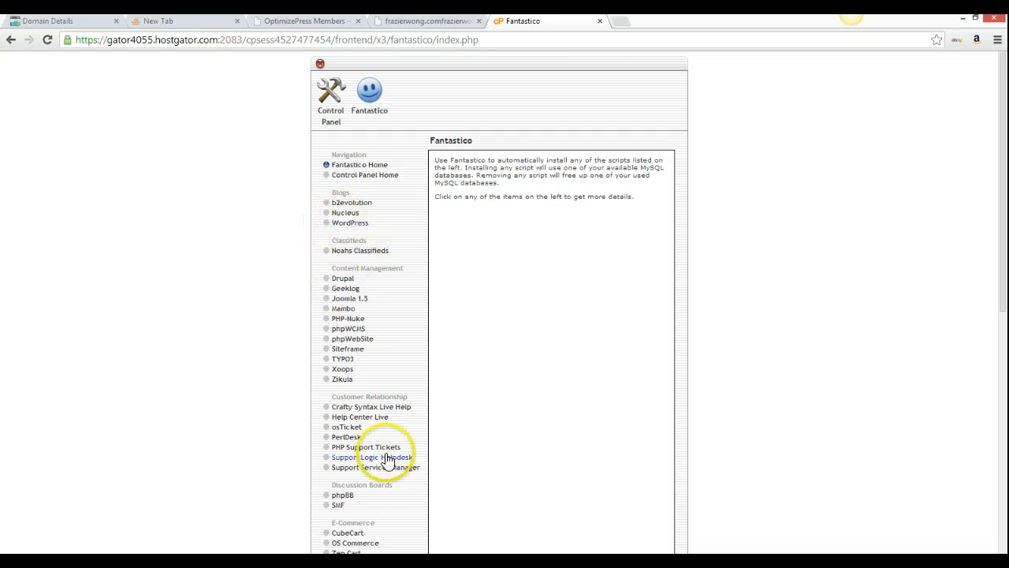
Review the Notepad checklist, hide it, and open WordPress under Blogs in Fantastico
left_click(347, 561)
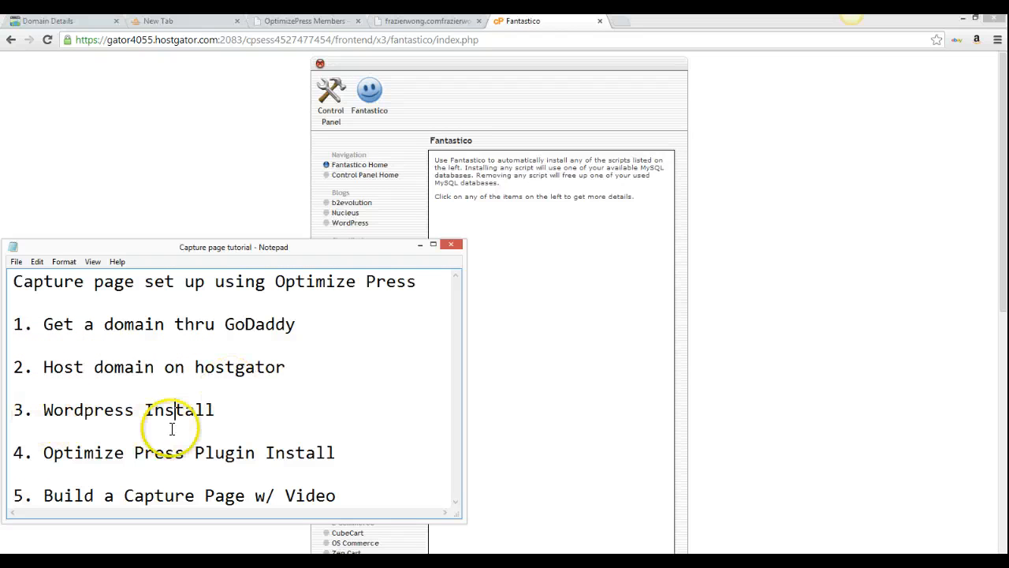
left_click(420, 249)
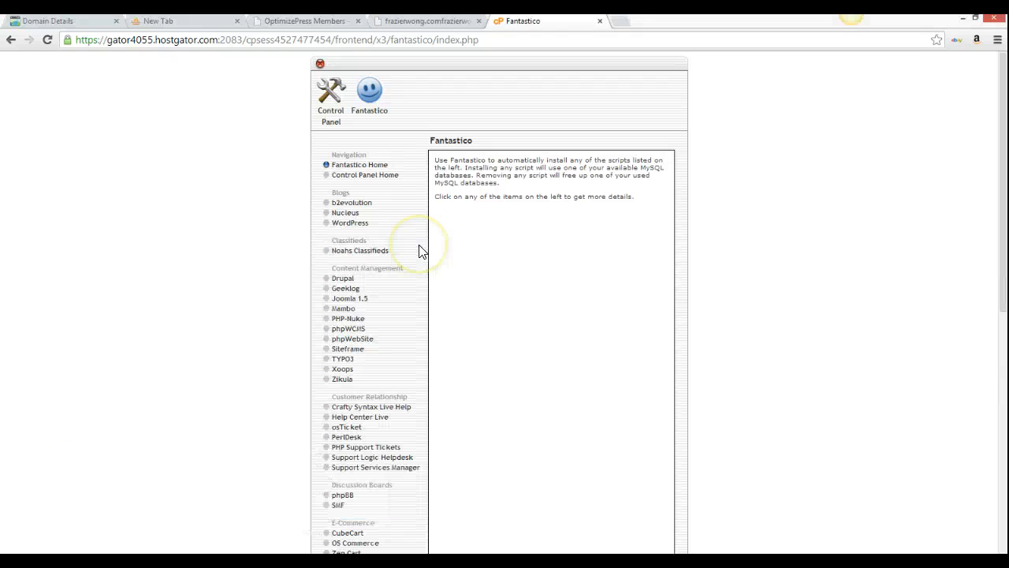
left_click(349, 225)
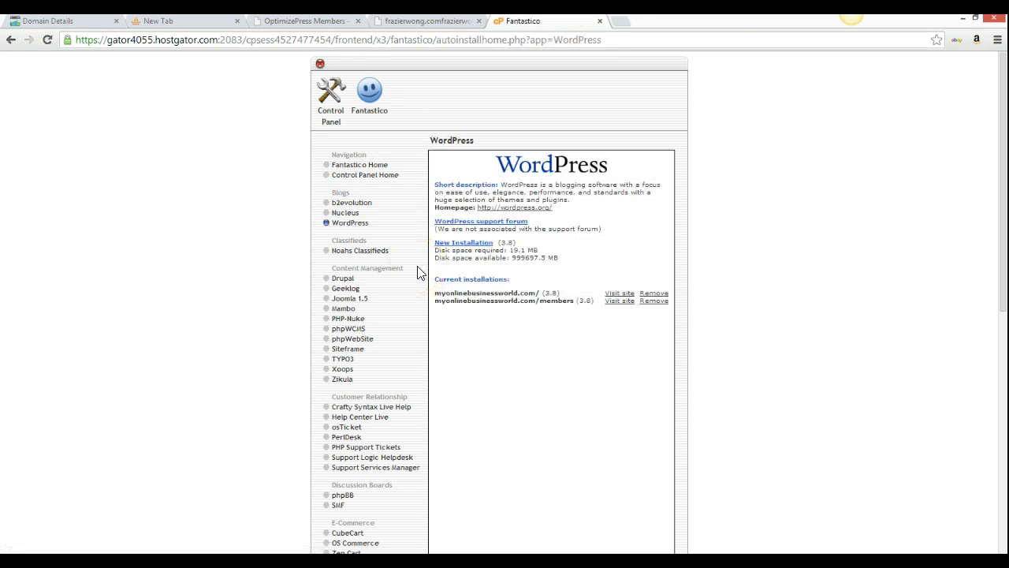
Start a new WordPress installation on the domain proposedprofits.com
left_click(447, 278)
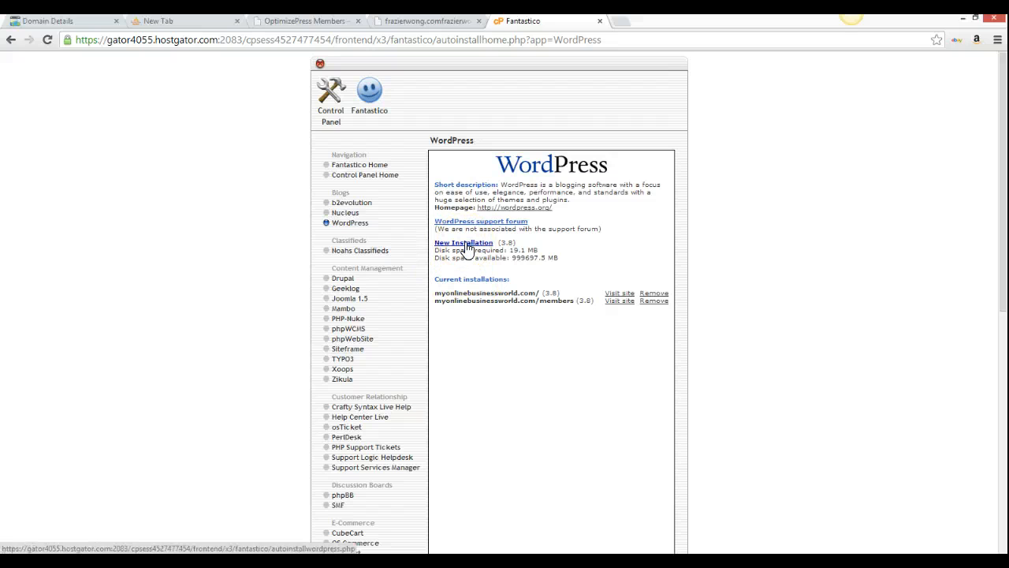
left_click(467, 245)
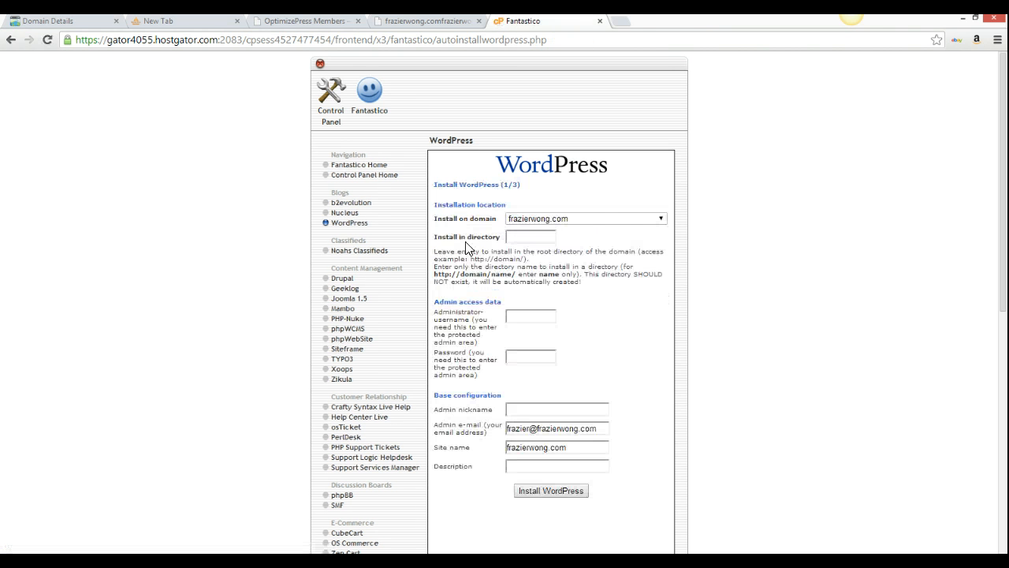
left_click(661, 221)
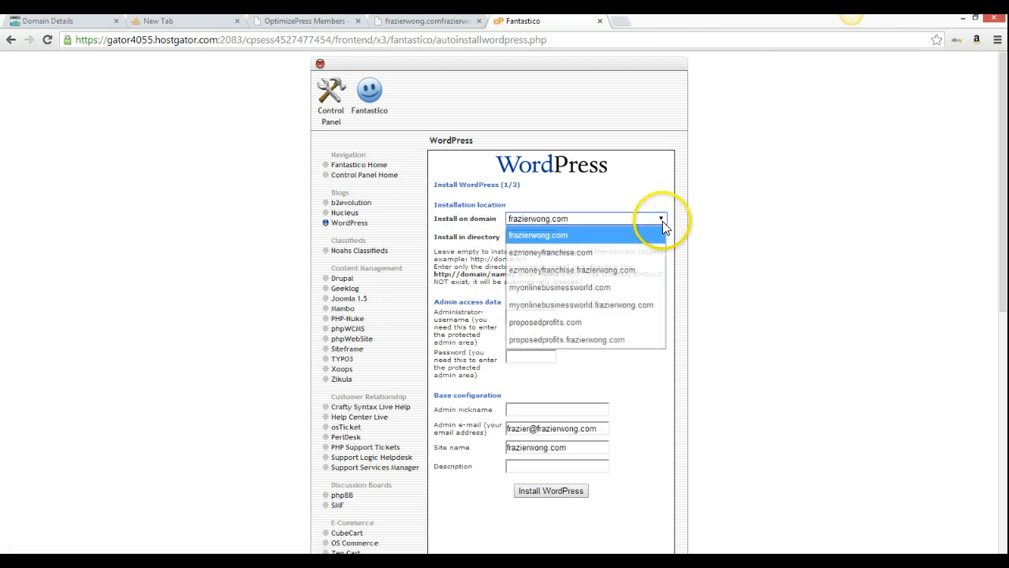
left_click(615, 328)
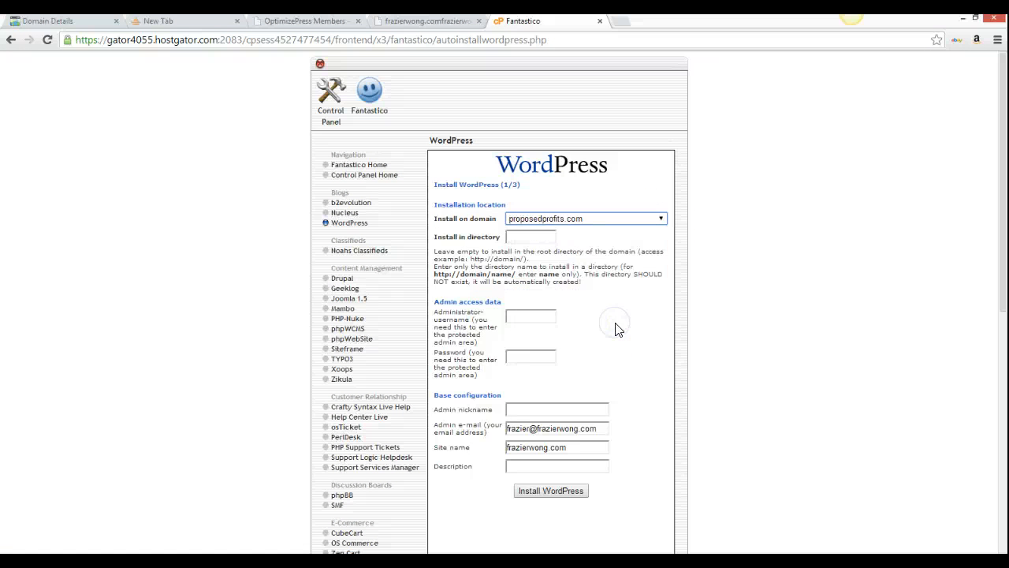
Fill in the WordPress administrator username and password
left_click(544, 319)
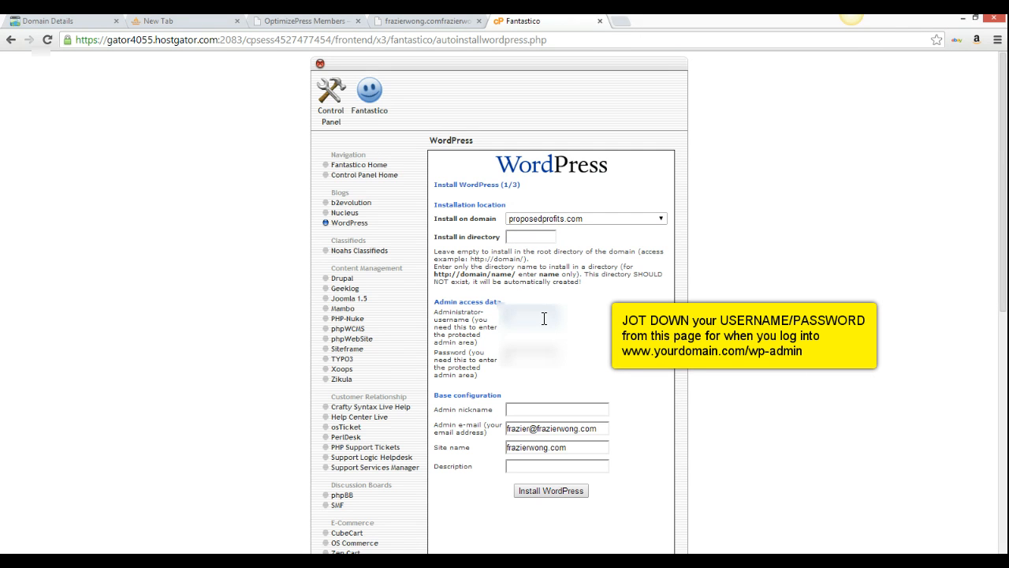
left_click(544, 318)
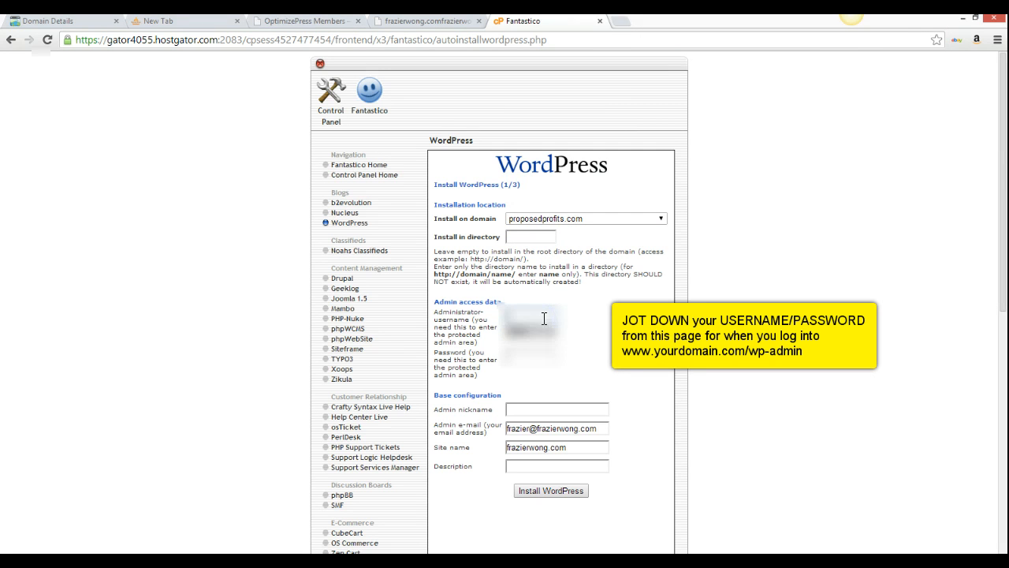
key("Tab")
type("password")
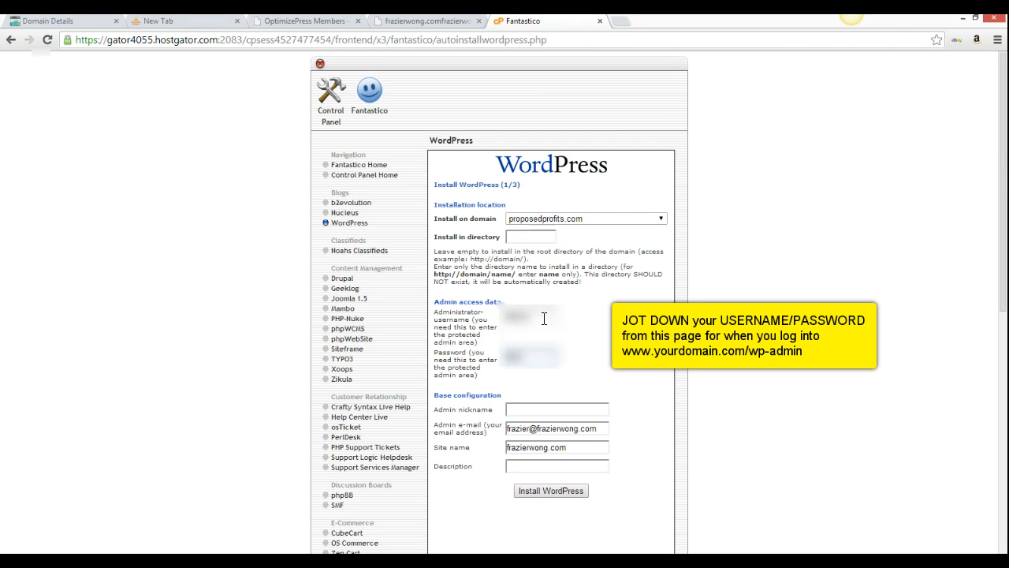
type("123")
left_click(552, 491)
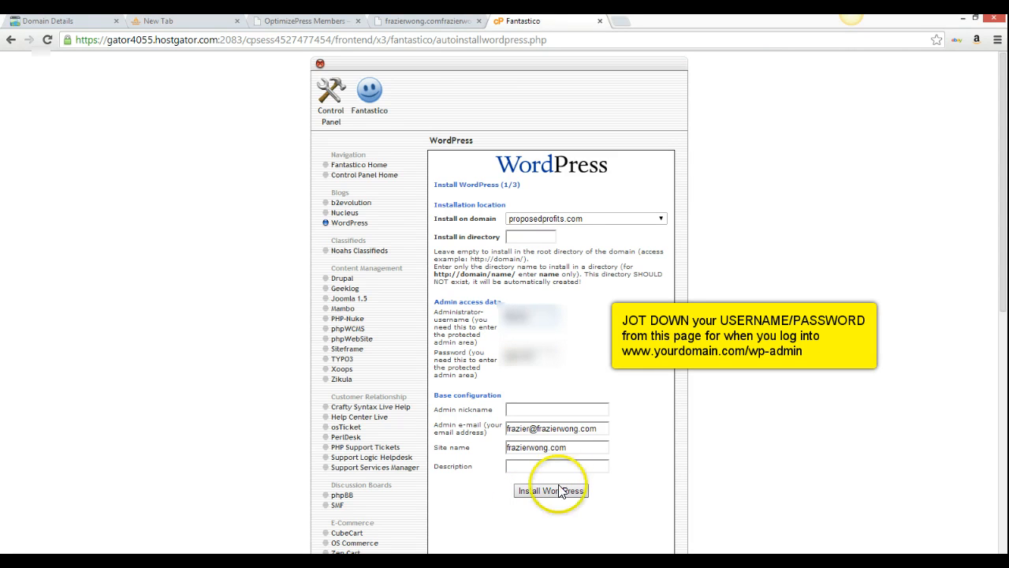
Set description 'capture page' and site name 'video tutorial', then submit the installation
left_click(579, 464)
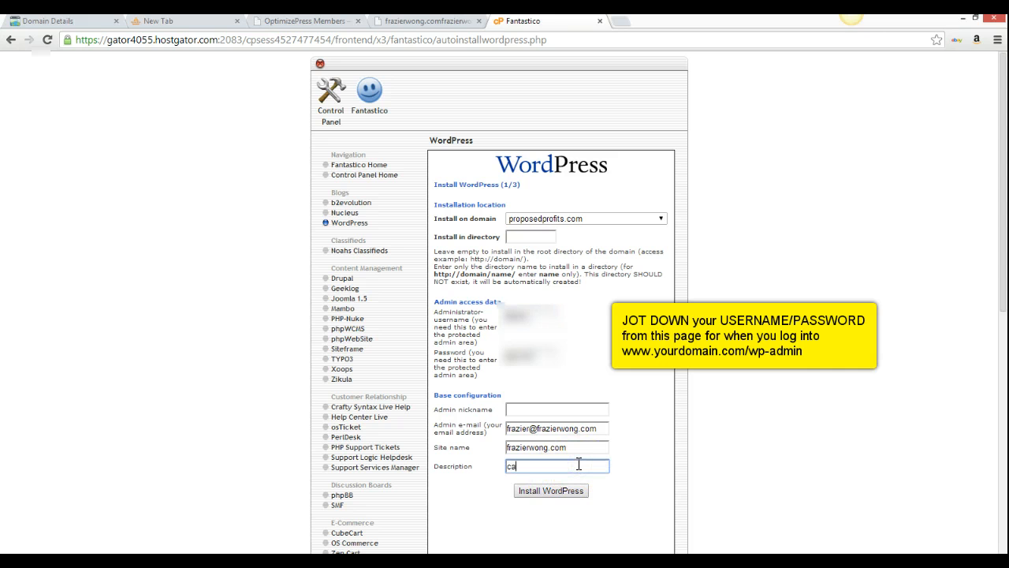
type("capture page")
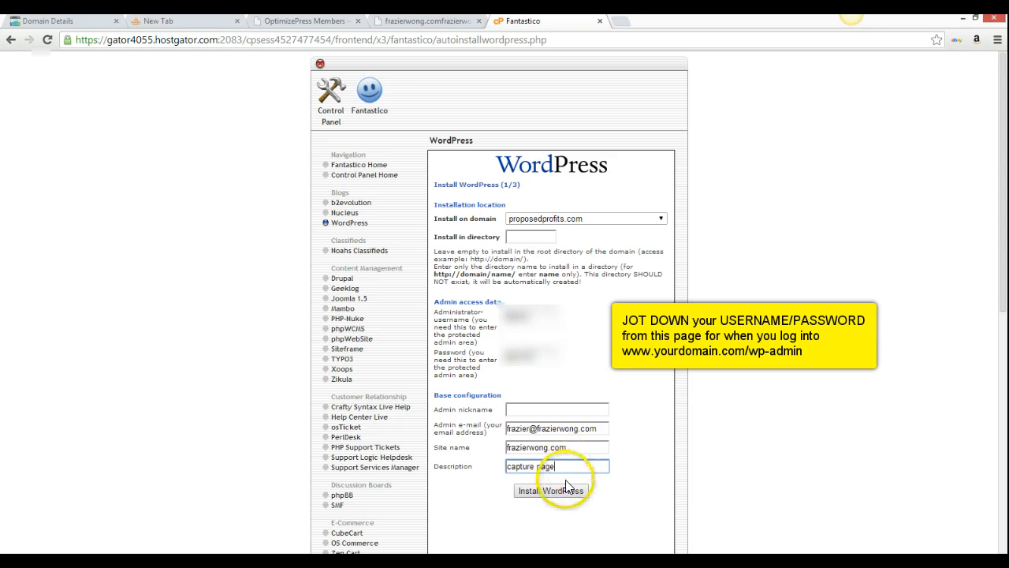
left_click(562, 493)
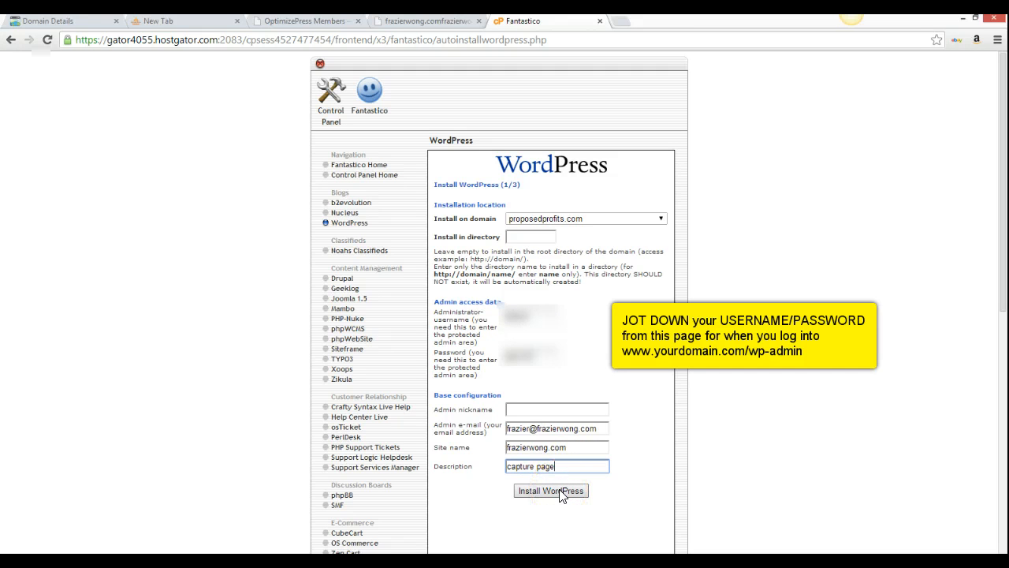
left_click(562, 494)
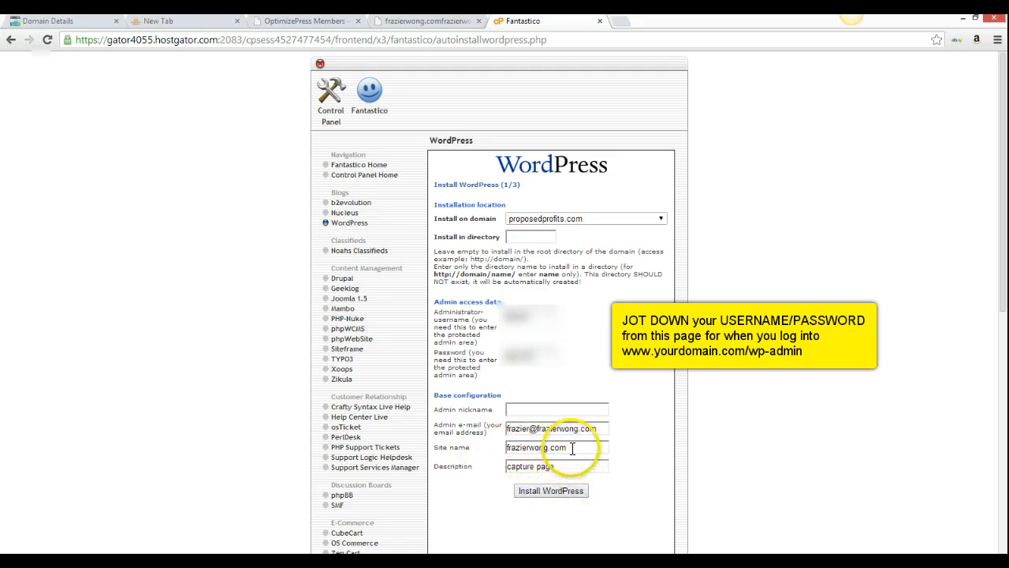
left_click_drag(573, 449, 463, 449)
type("video t")
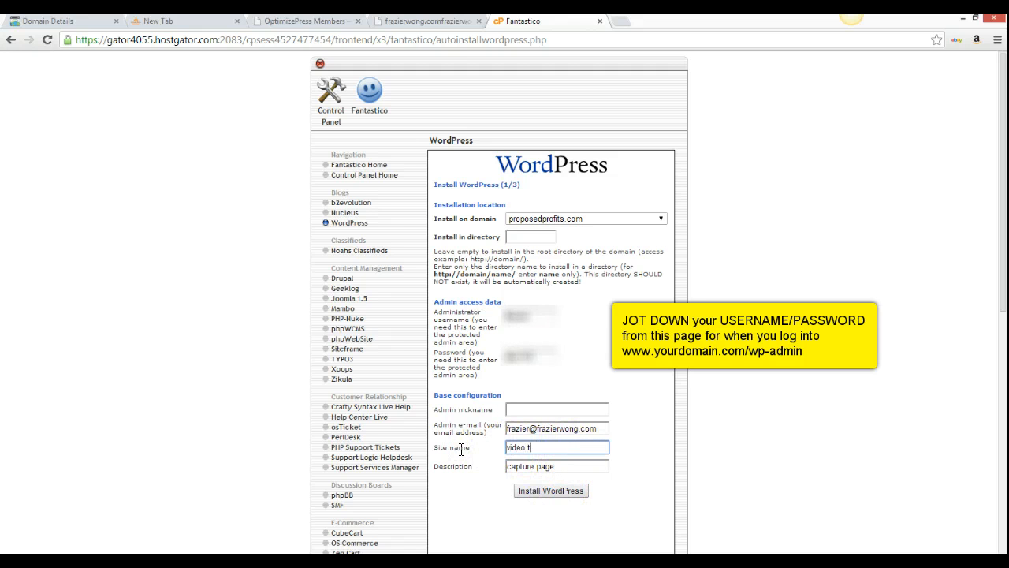
type("utorial")
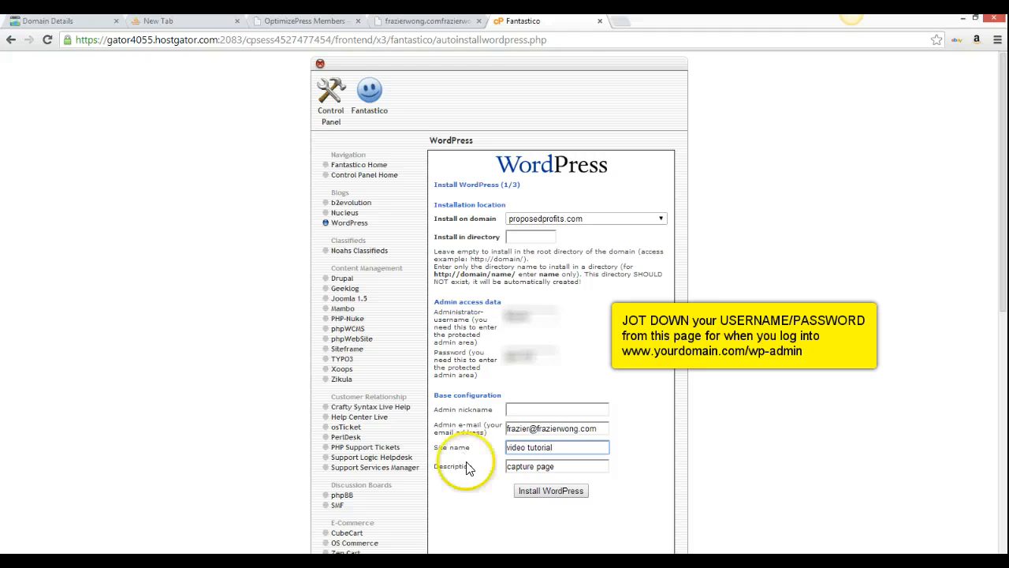
left_click(551, 492)
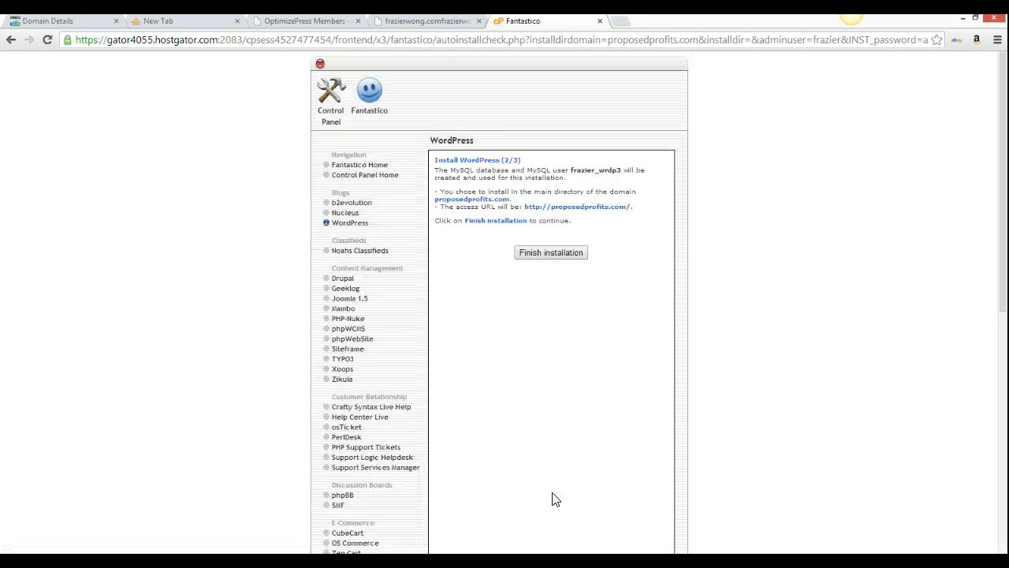
Finish the WordPress installation on proposedprofits.com
left_click(548, 254)
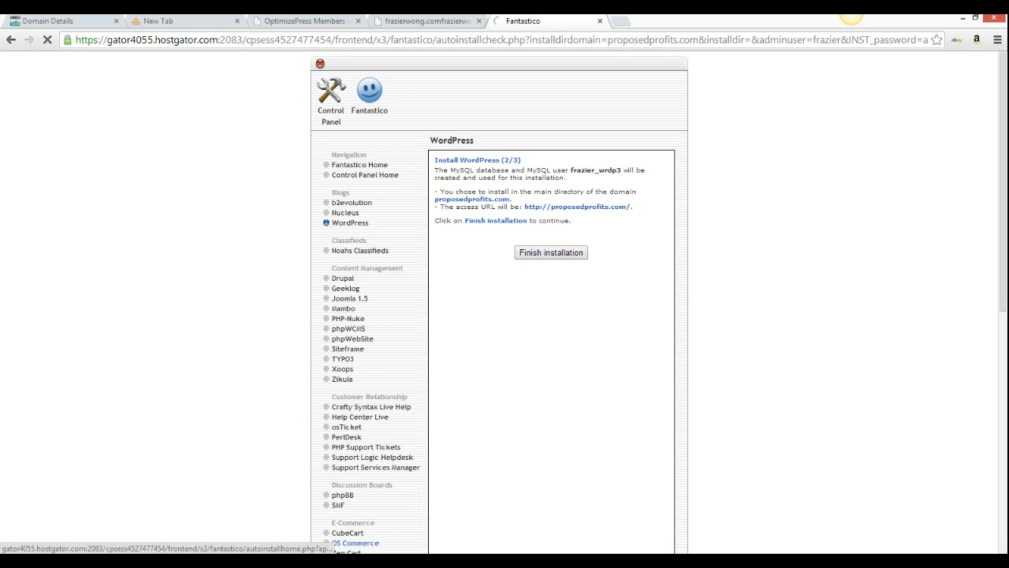
left_click(341, 561)
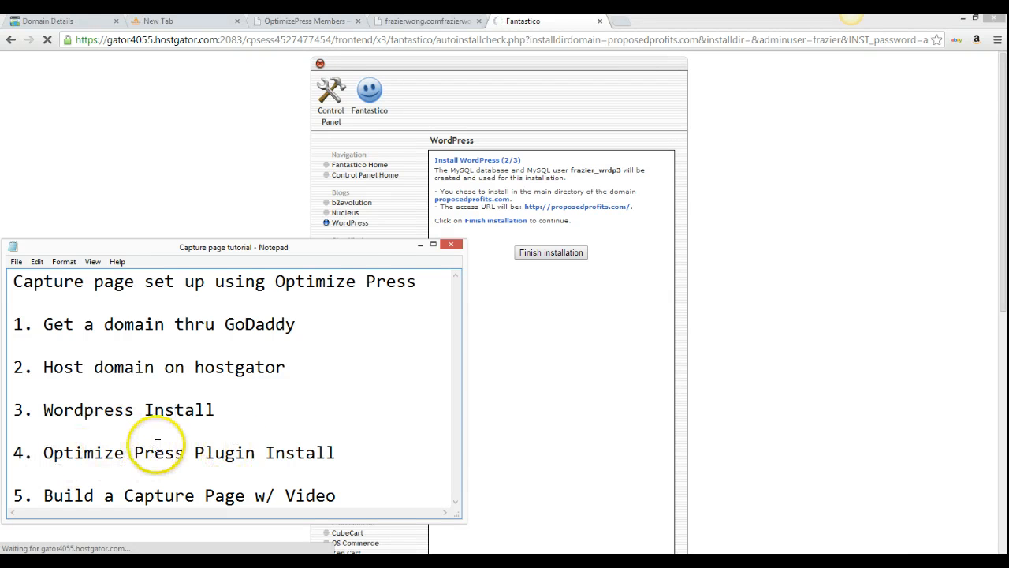
left_click(420, 245)
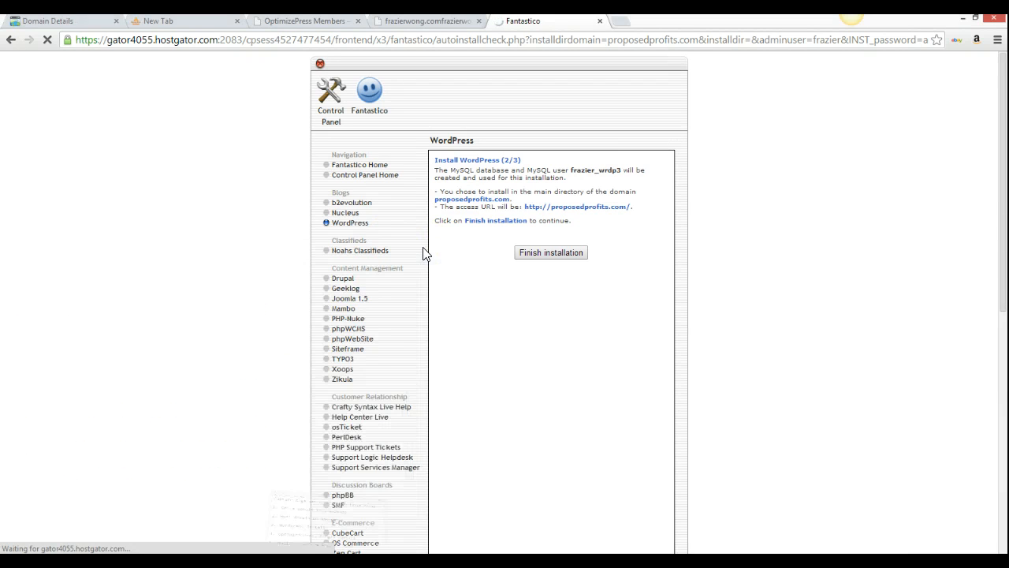
left_click(538, 258)
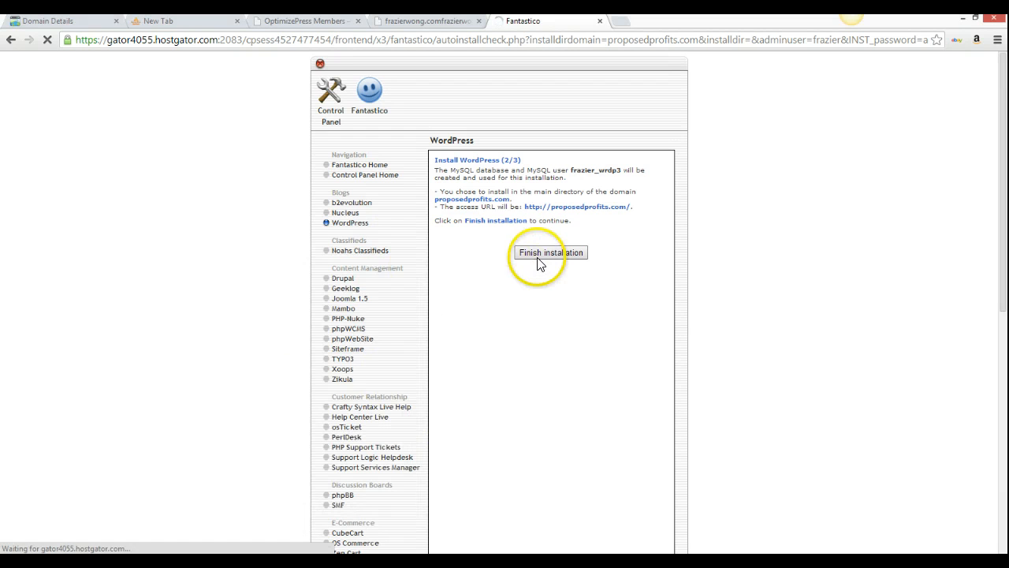
Return to the cPanel home, dismiss the Cloud Backup promotion, and switch to a new browser tab
left_click(337, 105)
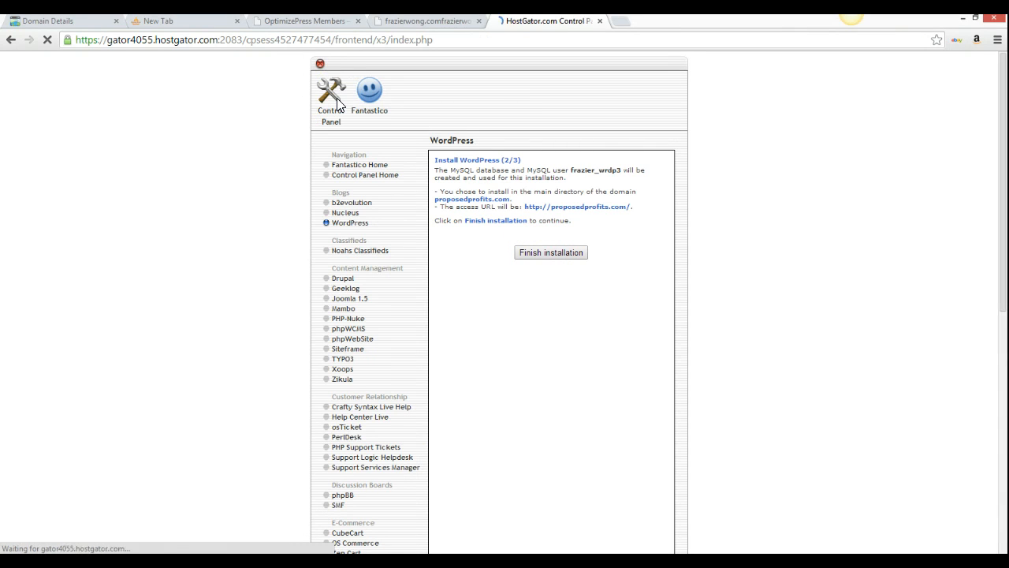
left_click(333, 94)
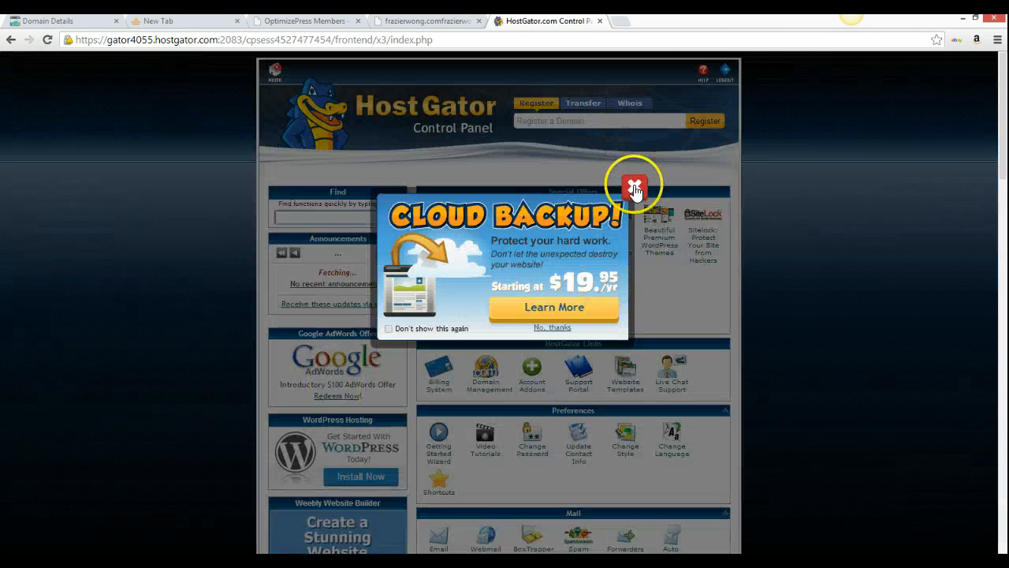
left_click(634, 188)
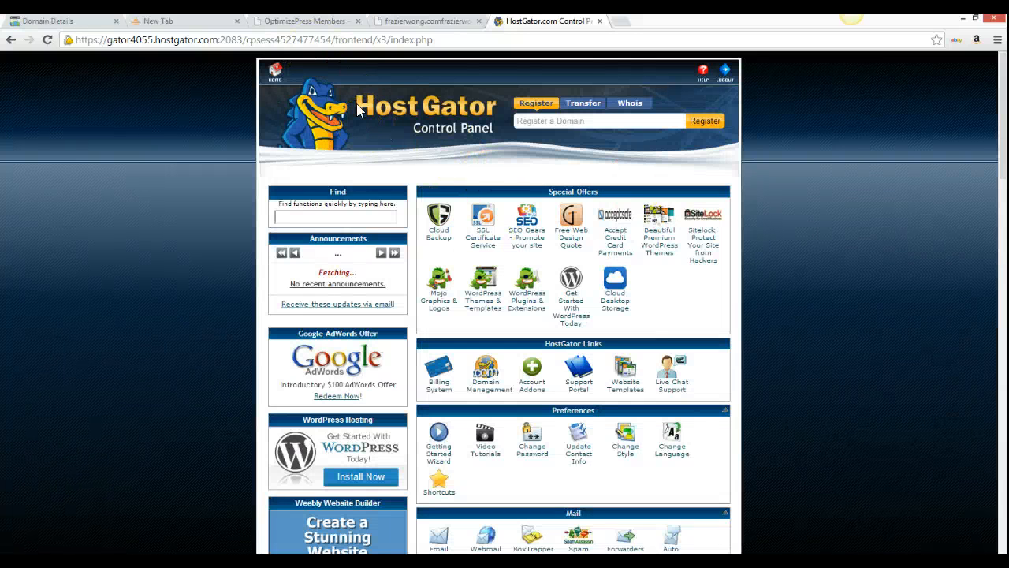
left_click(190, 22)
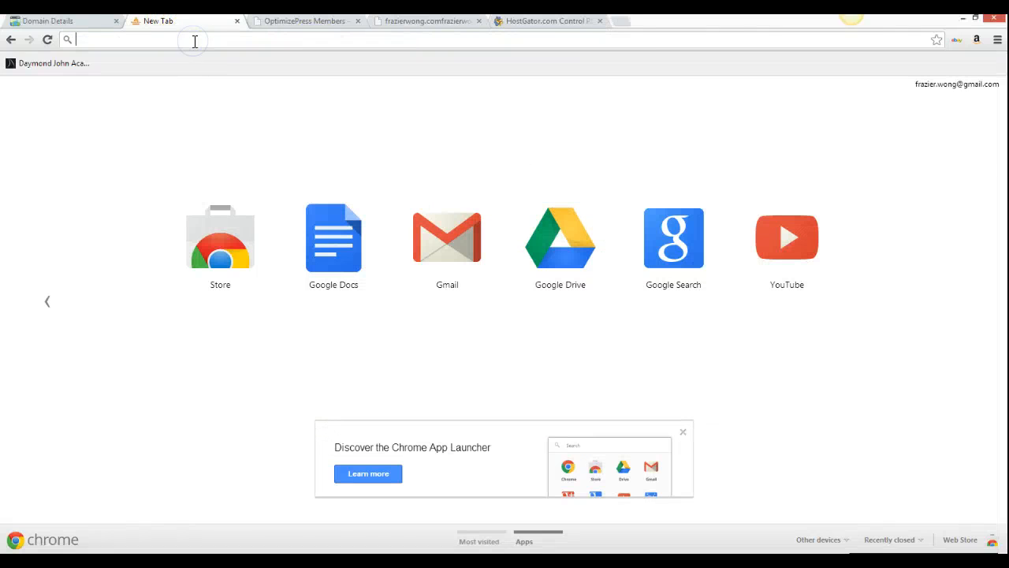
Load proposedprofits.com in the new tab to view the video tutorial WordPress site
type("pr")
key("Right")
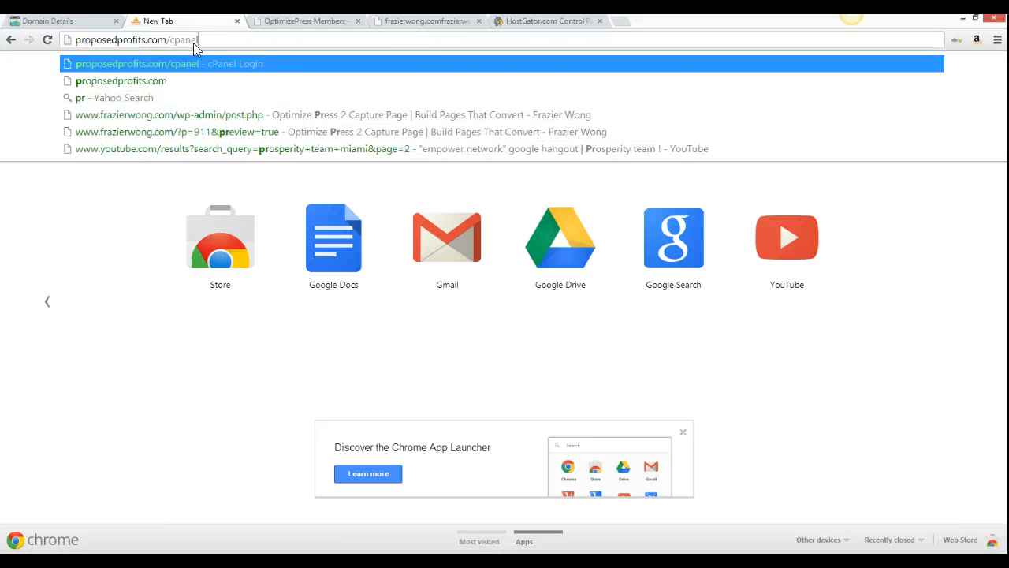
key("BackSpace")
key("BackSpace")
key("BackSpace")
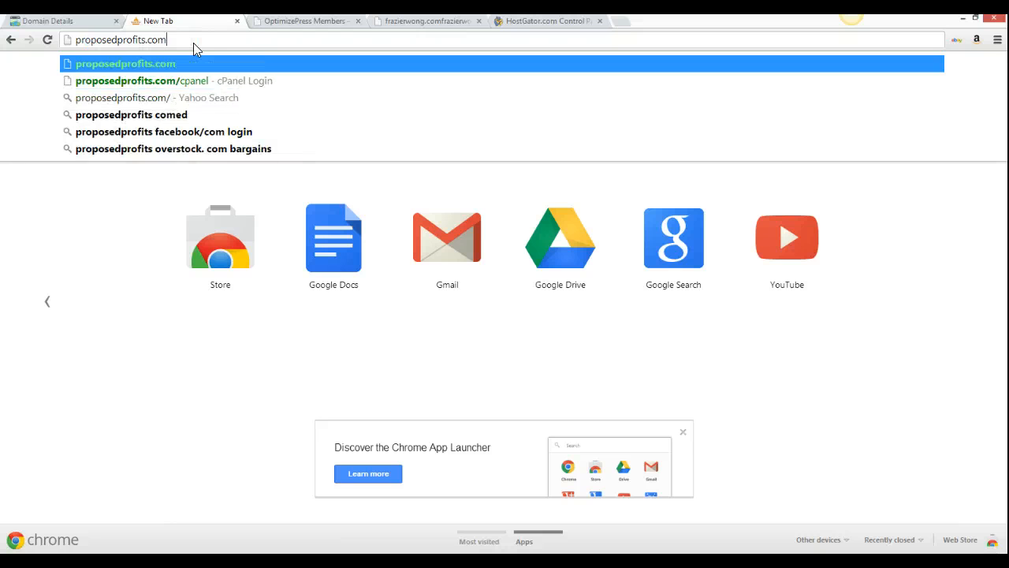
key("Return")
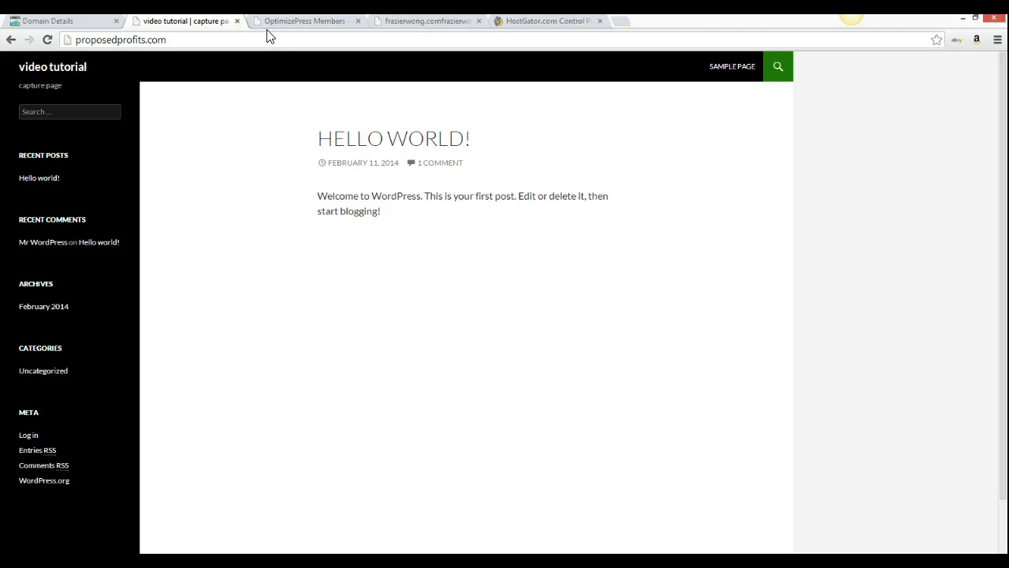
Log in to the WordPress admin with the site's username and password, then switch to the landing page preview
left_click(29, 435)
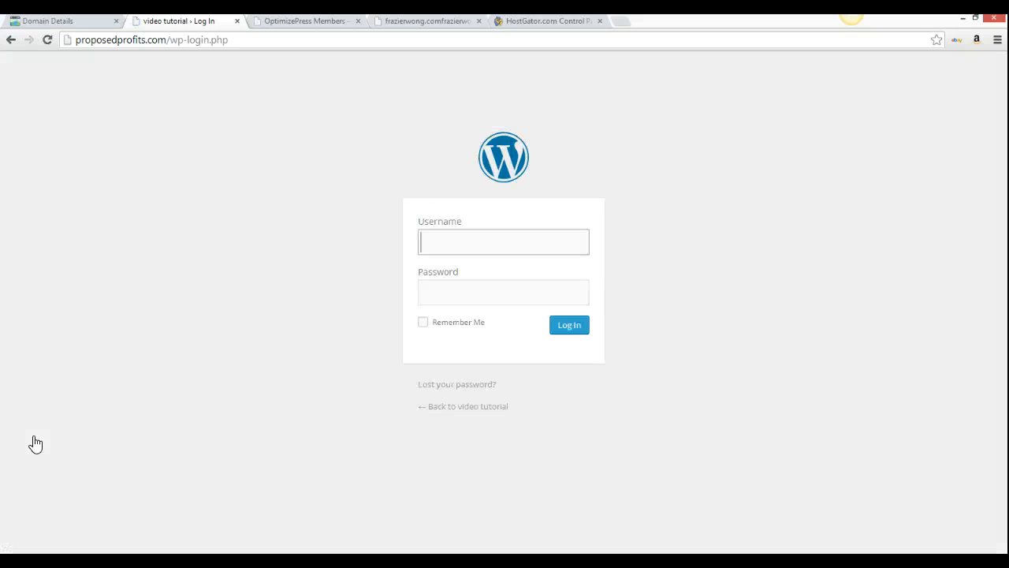
type("frazier")
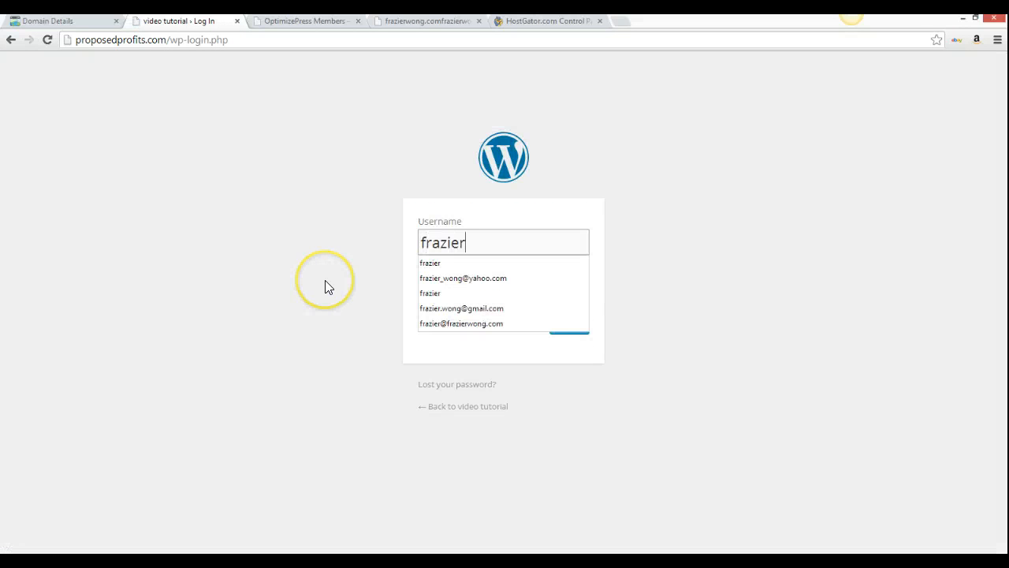
key("Tab")
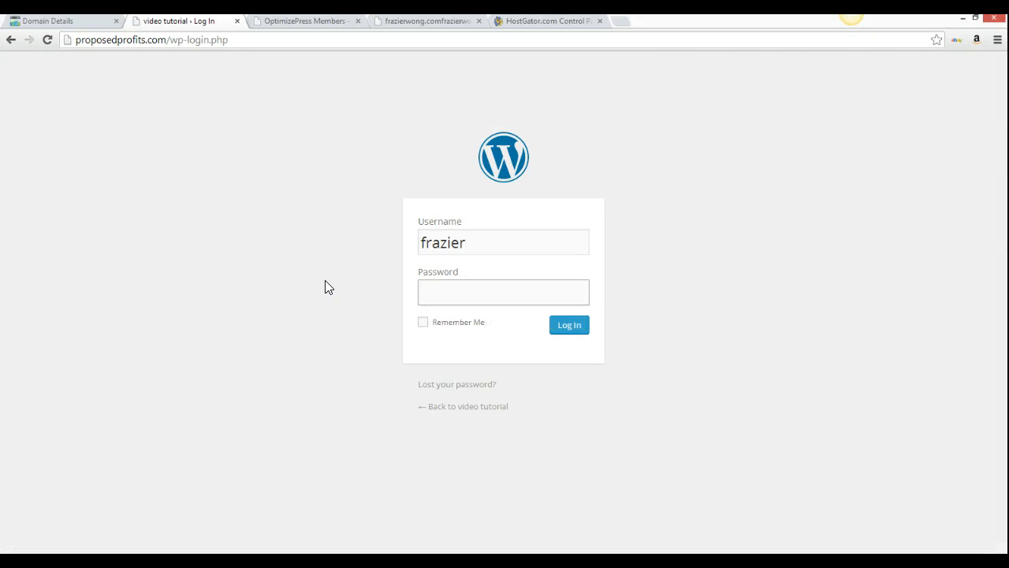
type("••••••")
key("Return")
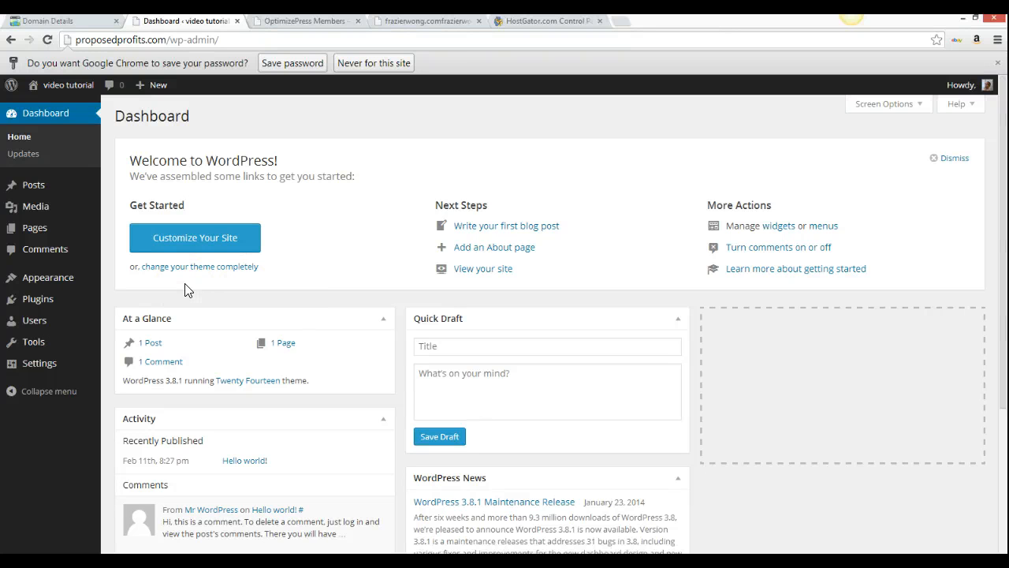
left_click(455, 22)
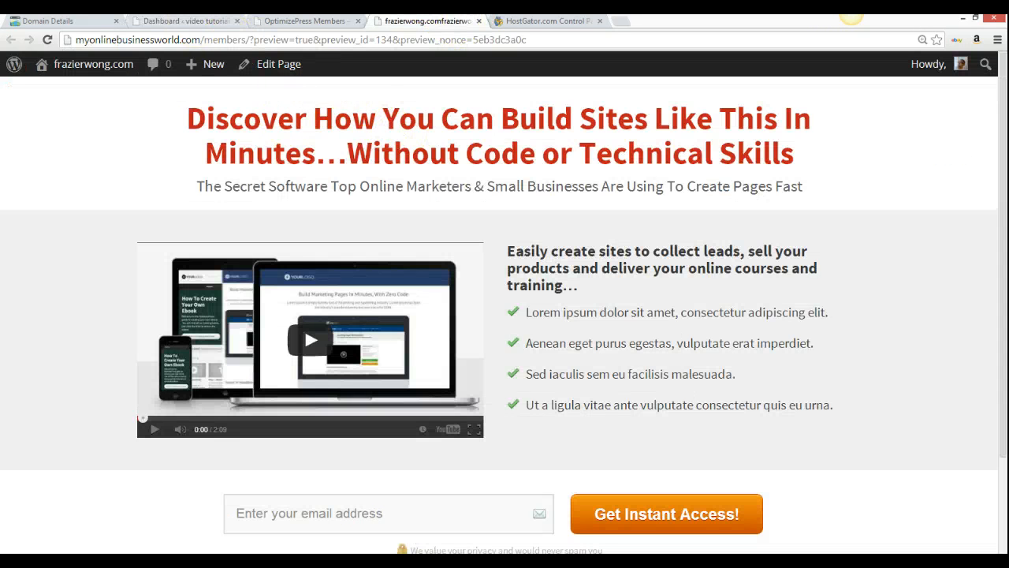
Go from the WordPress dashboard tab to the OptimizePress Members Hub login page at optimizehub.com
left_click(196, 23)
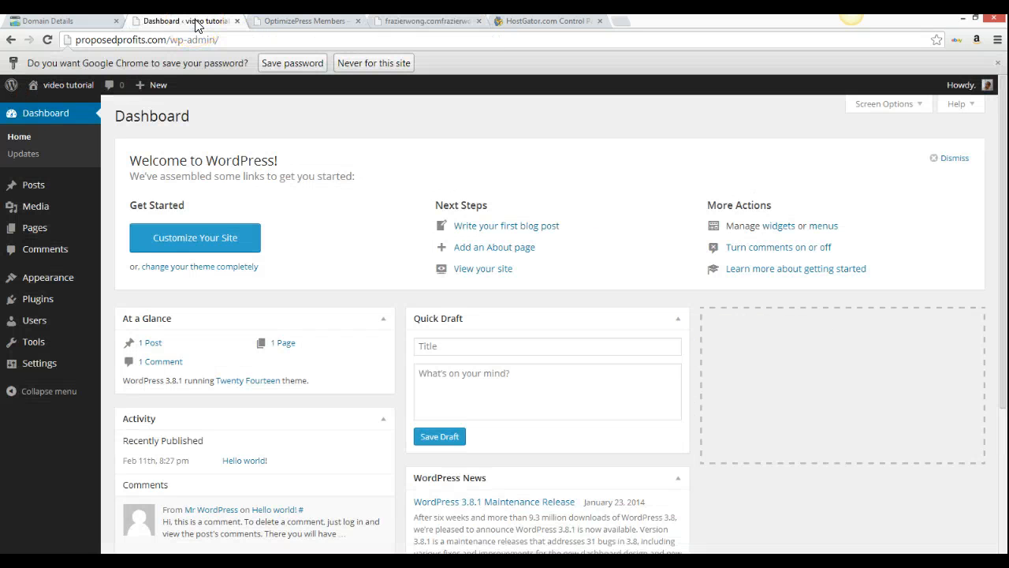
left_click(303, 22)
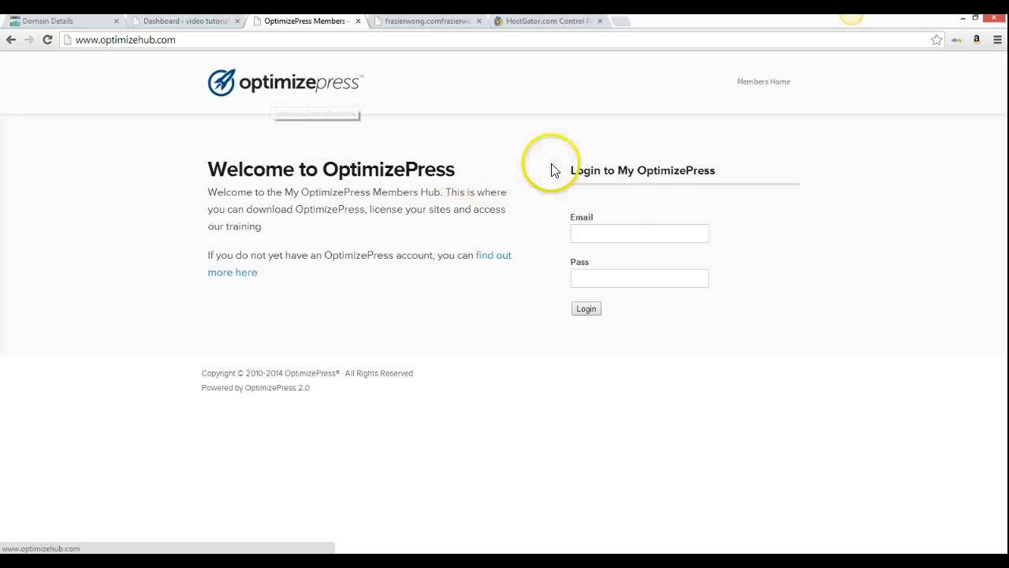
Log in to OptimizePress Members Hub with the account e-mail and password
left_click(630, 231)
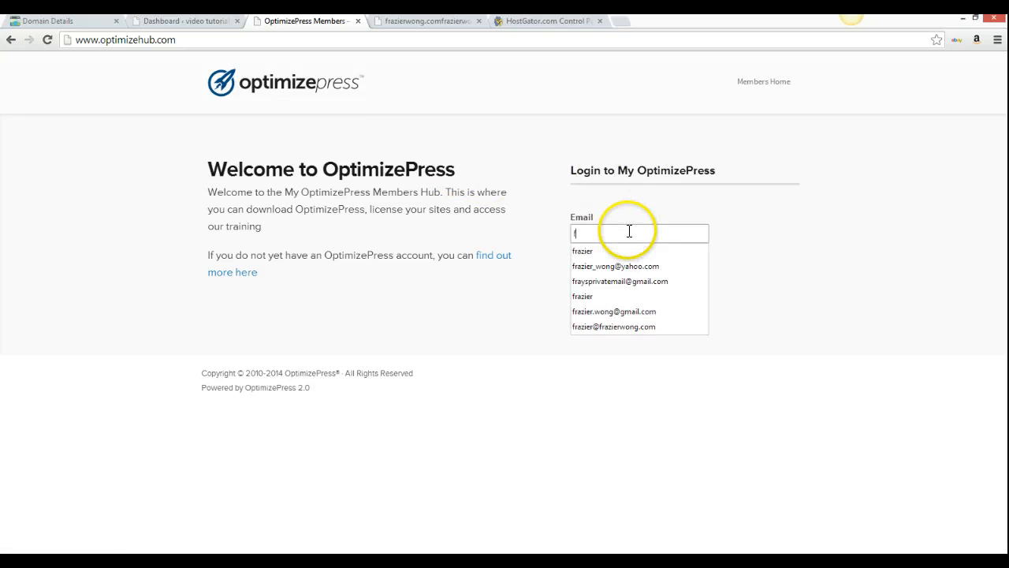
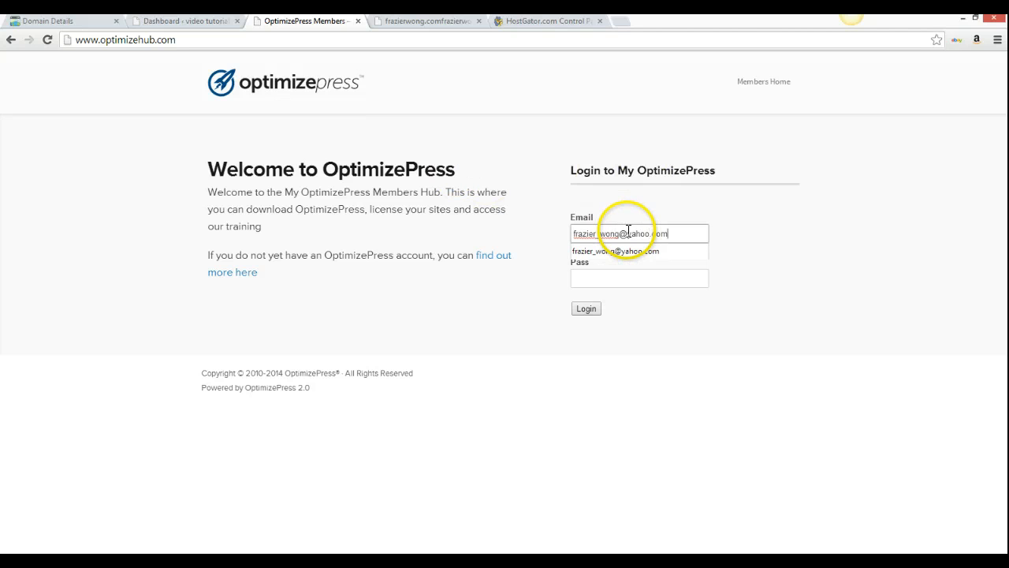
key("Tab")
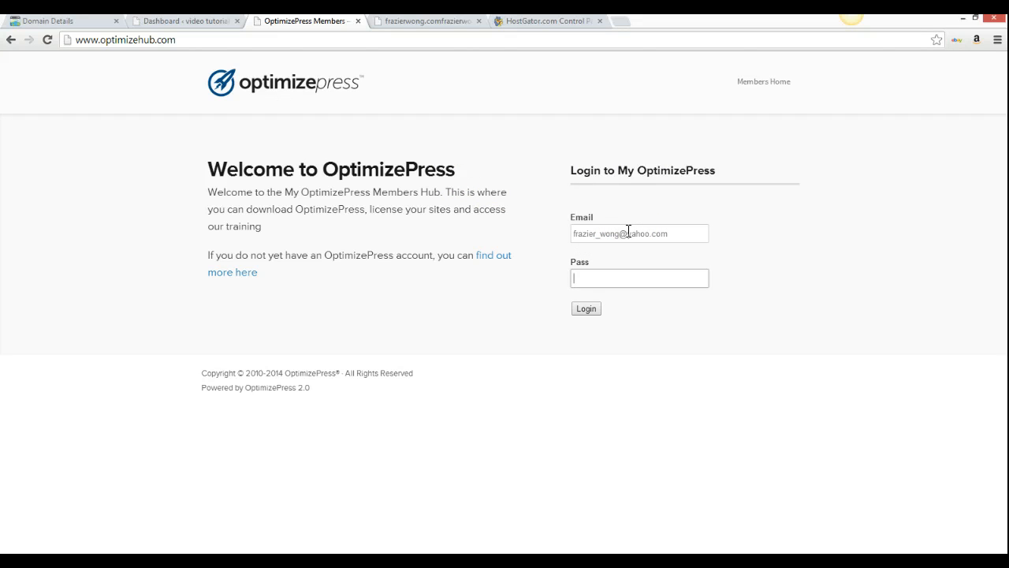
type("*************")
key("Return")
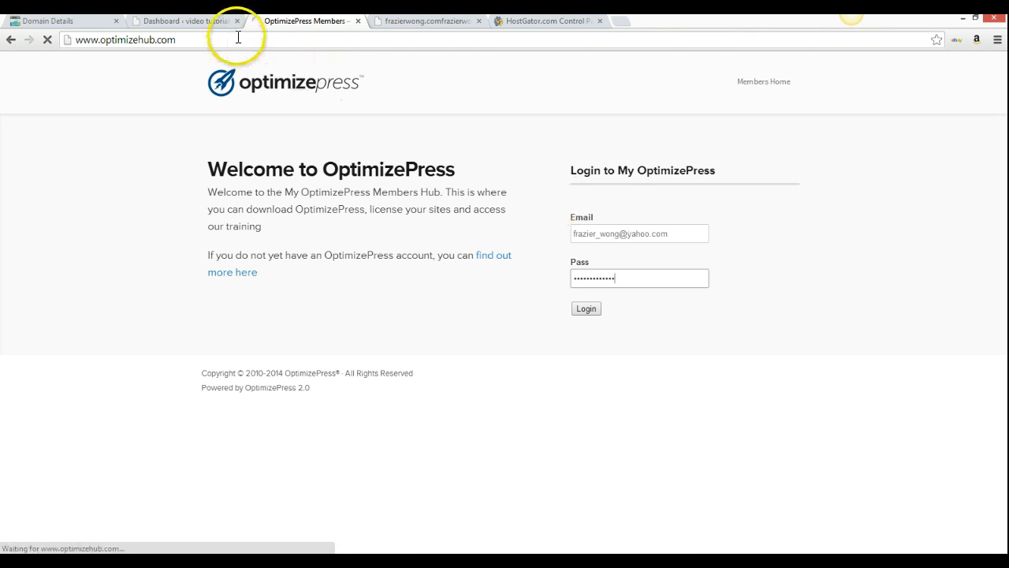
Go back to WordPress and open the Plugins > Add New page
left_click(209, 26)
mouse_move(30, 306)
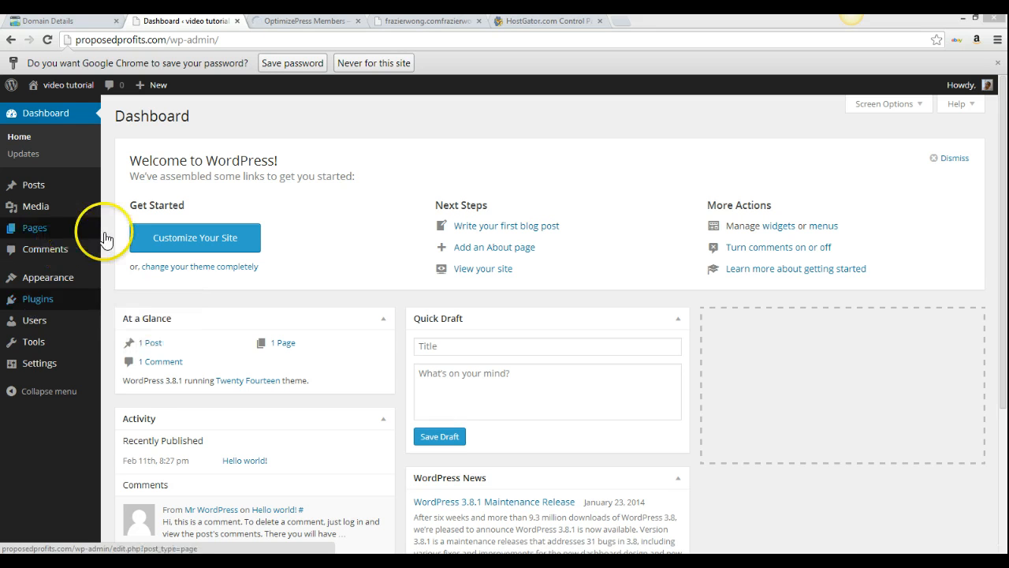
left_click(136, 324)
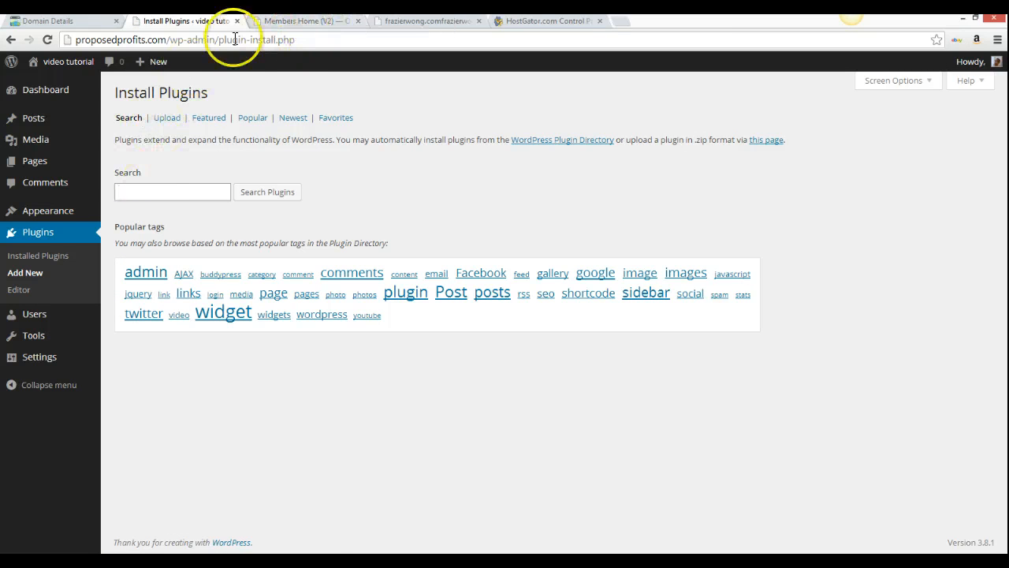
Select an unused API key on the Members Hub Licensing page
left_click(290, 22)
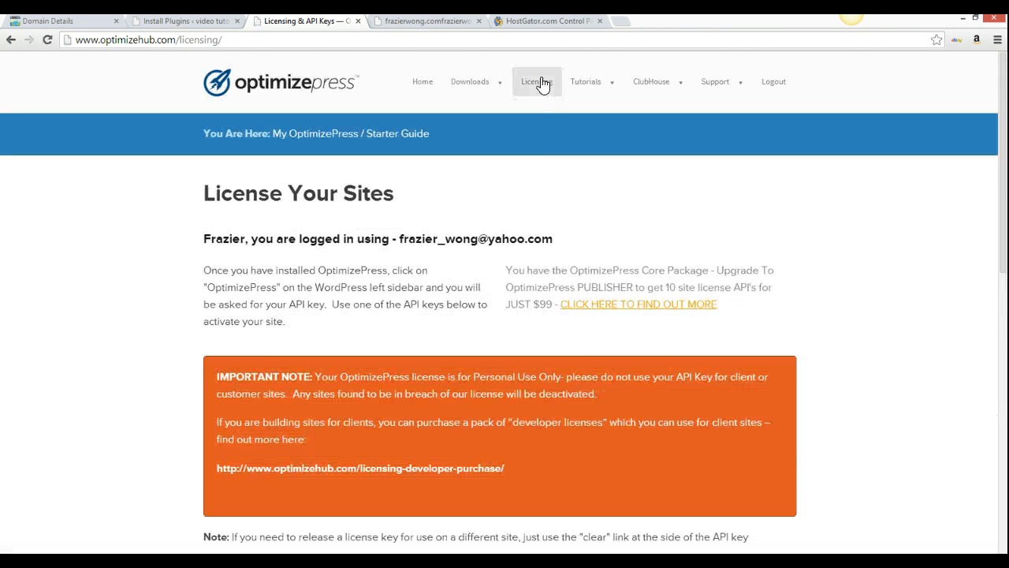
scroll(488, 272, "down", 3)
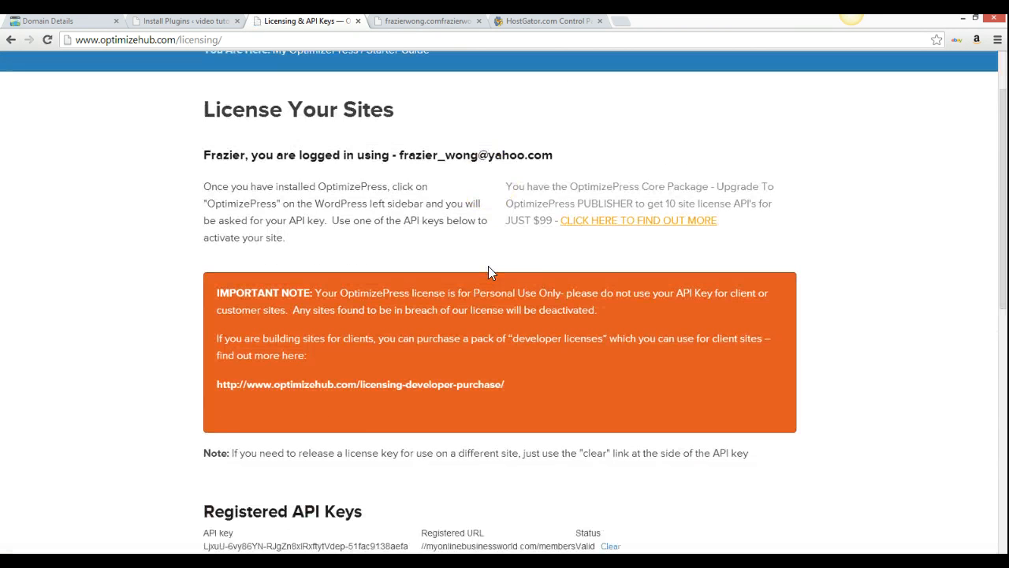
scroll(489, 272, "up", 2)
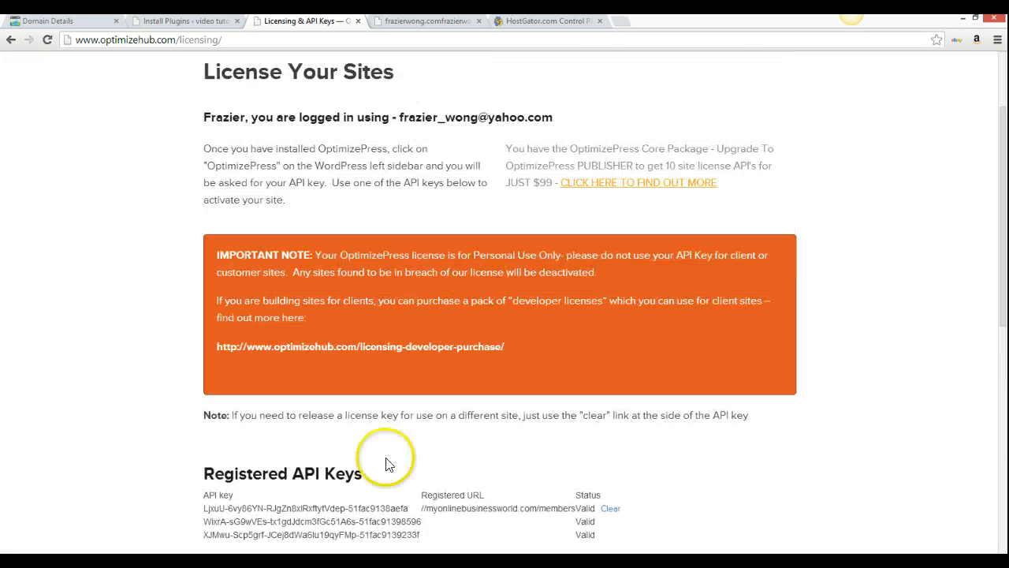
scroll(314, 447, "down", 1)
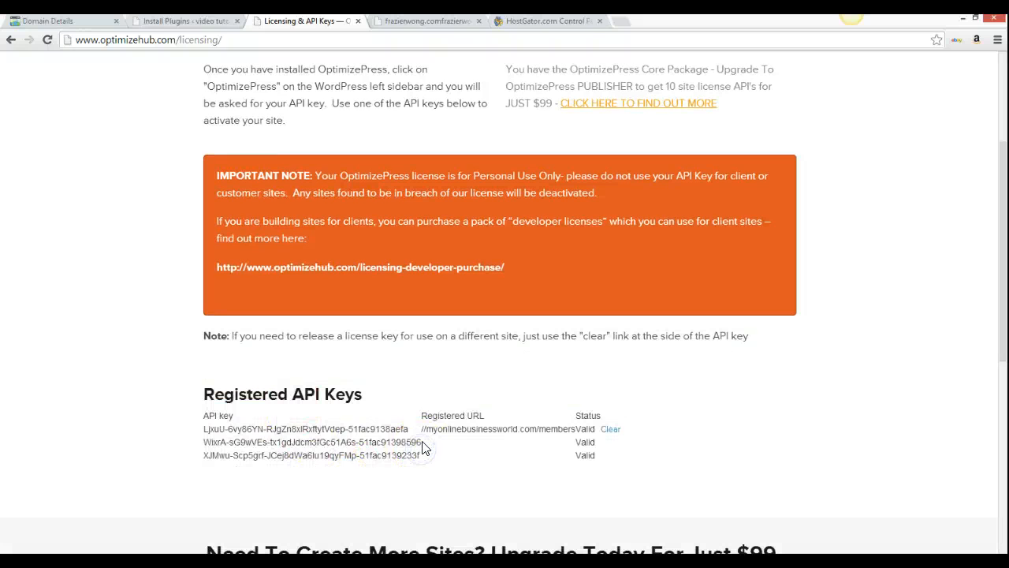
left_click_drag(421, 444, 205, 439)
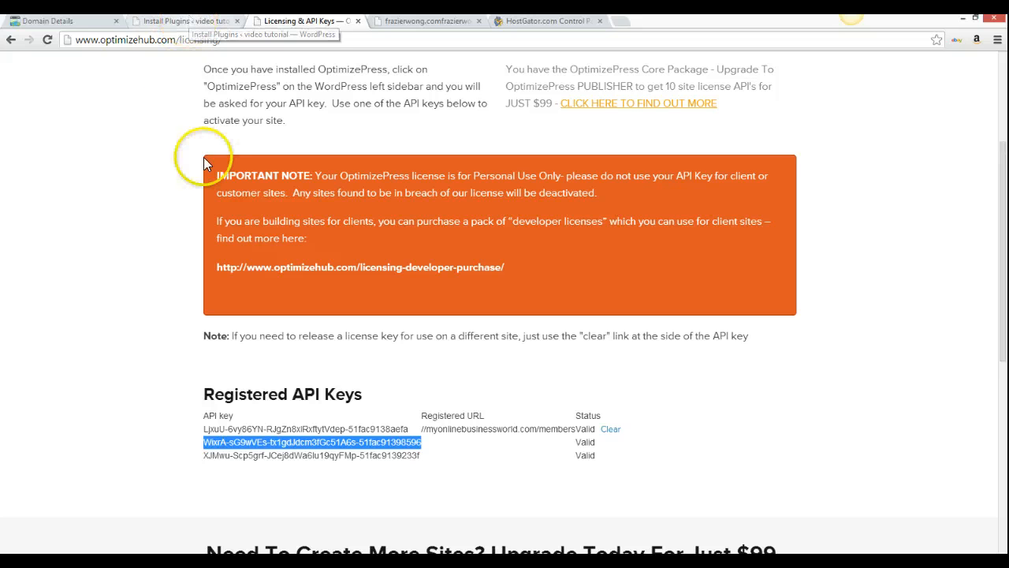
Check Downloads > Main Downloads for the OptimizePress Plugin v 2.1.7.1, then return to Install Plugins
scroll(389, 337, "up", 3)
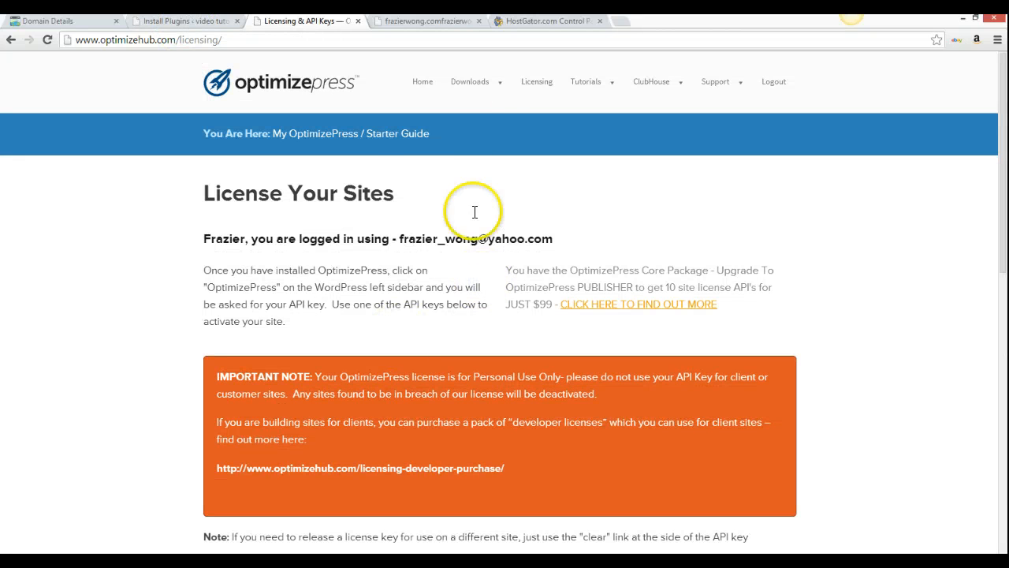
left_click(472, 85)
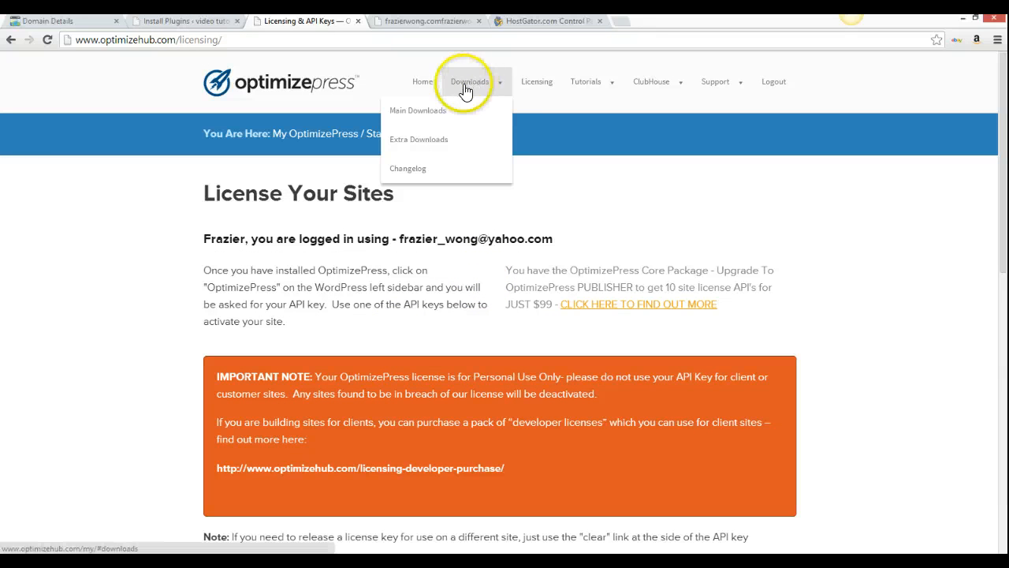
left_click(429, 110)
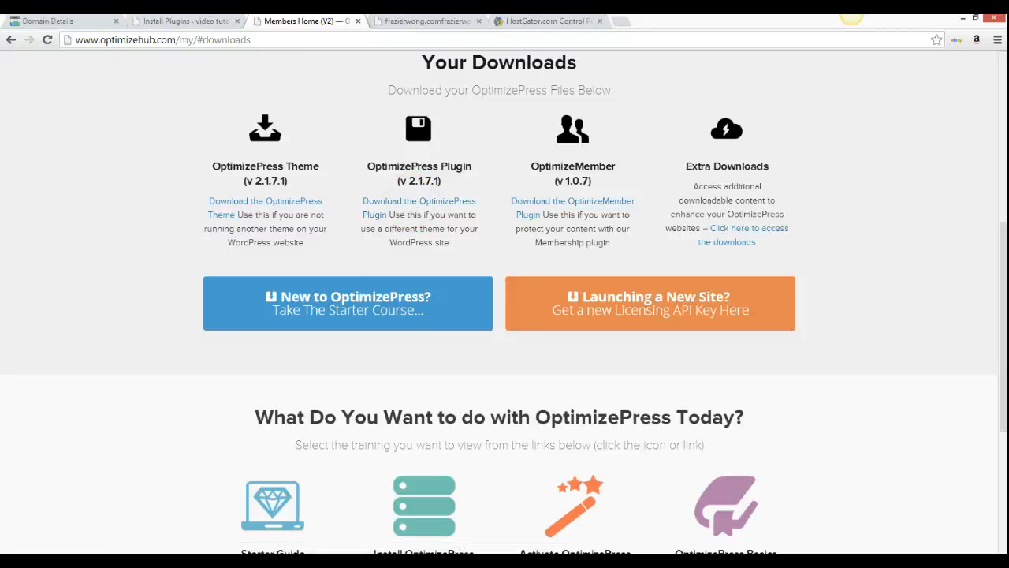
left_click(184, 22)
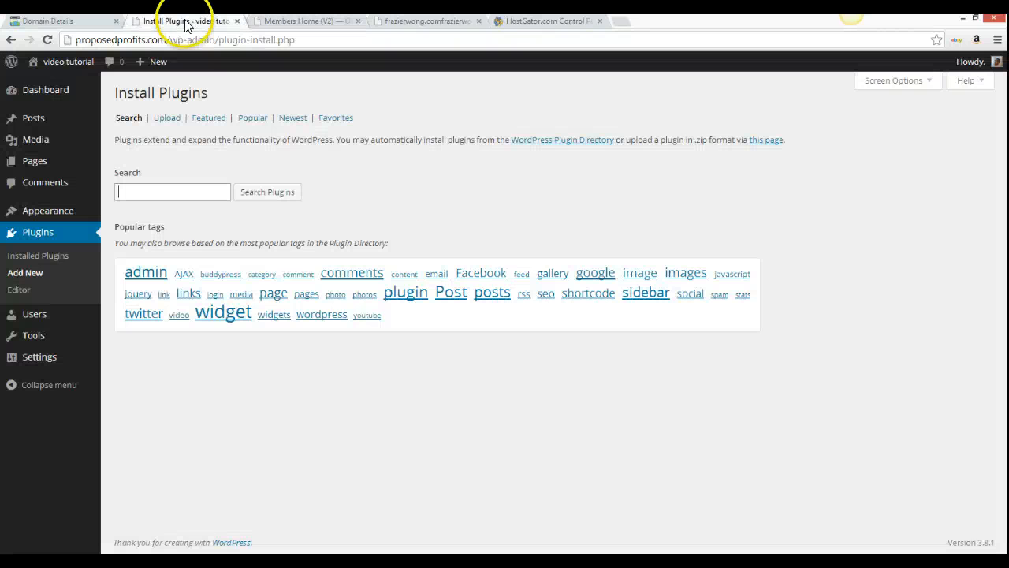
Choose optimizepressplugin.zip from the Downloads folder in WordPress's Upload Plugin form
left_click(171, 120)
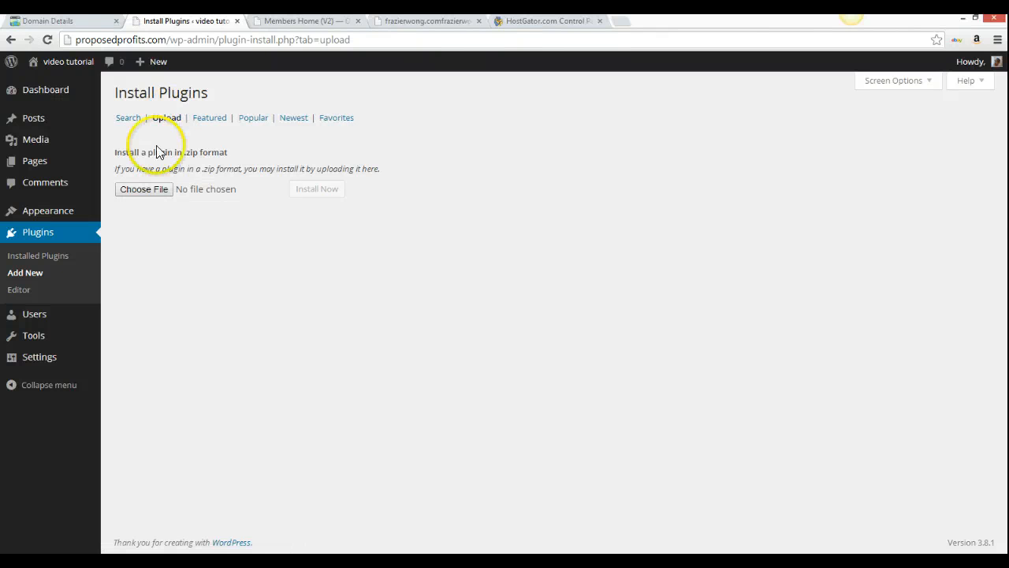
left_click(140, 192)
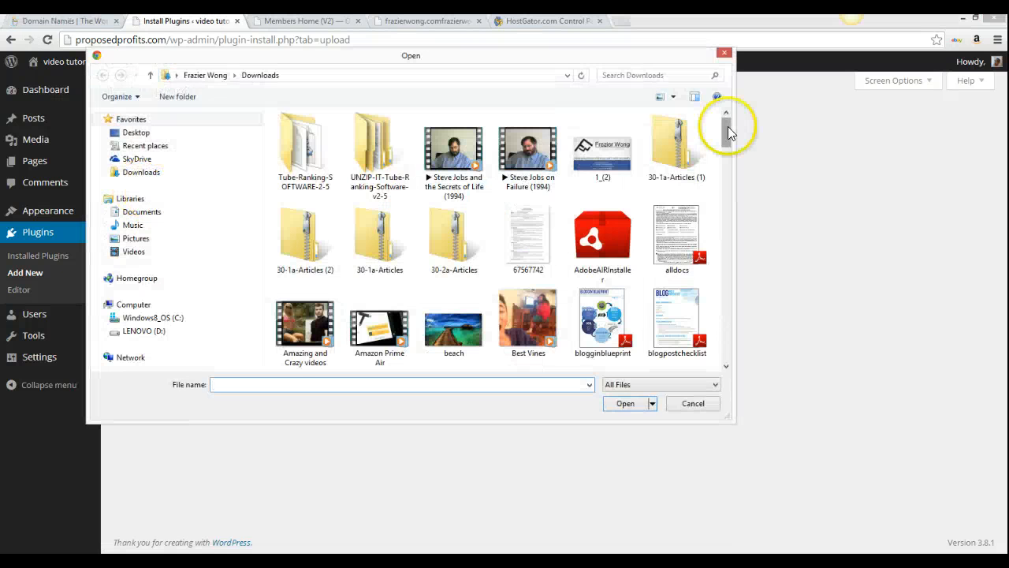
left_click_drag(728, 126, 730, 262)
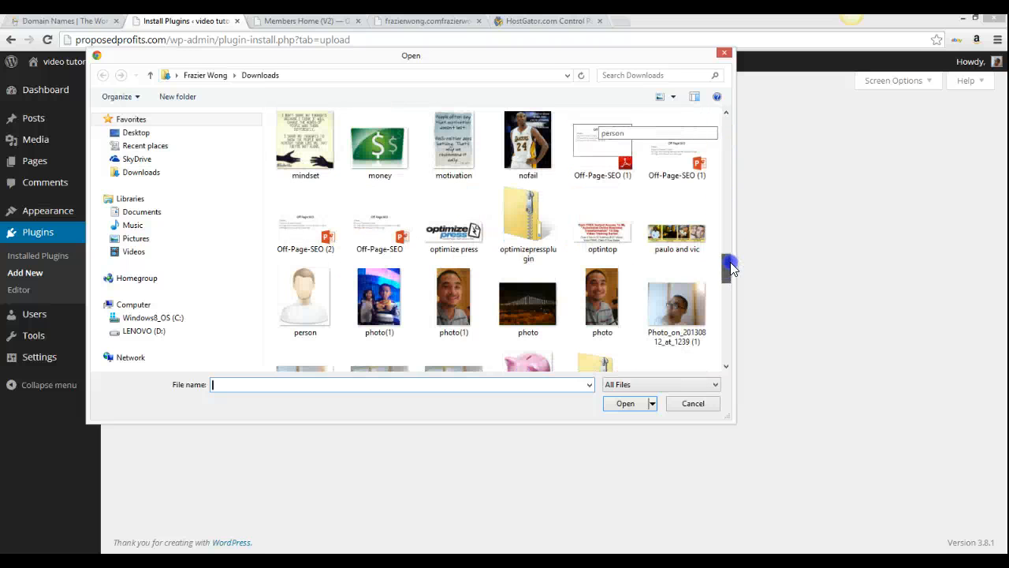
left_click(516, 200)
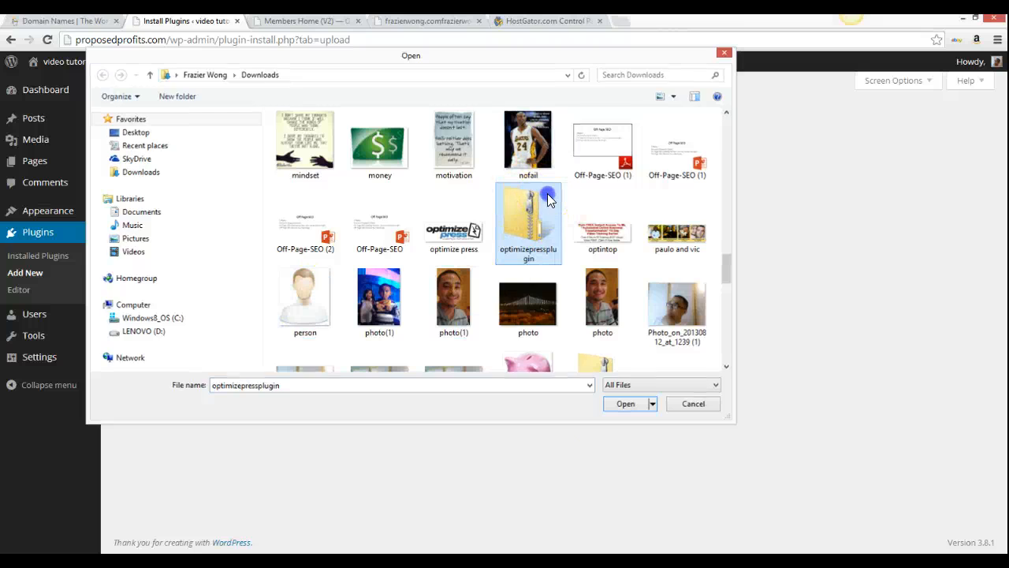
double_click(550, 200)
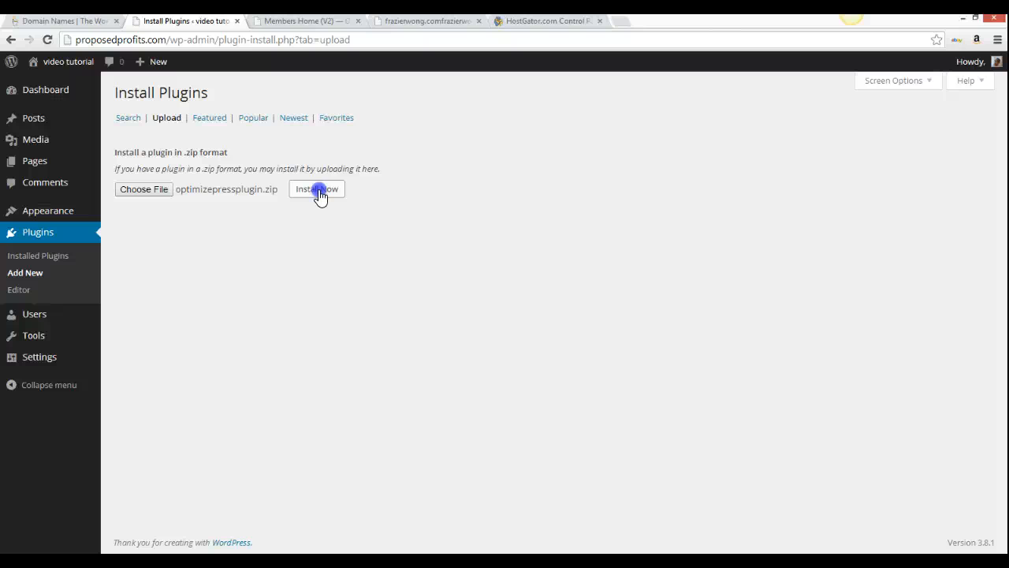
Activate OptimizePress 2.1.7.1 under Installed Plugins, then switch to the Notepad tutorial checklist
left_click(61, 257)
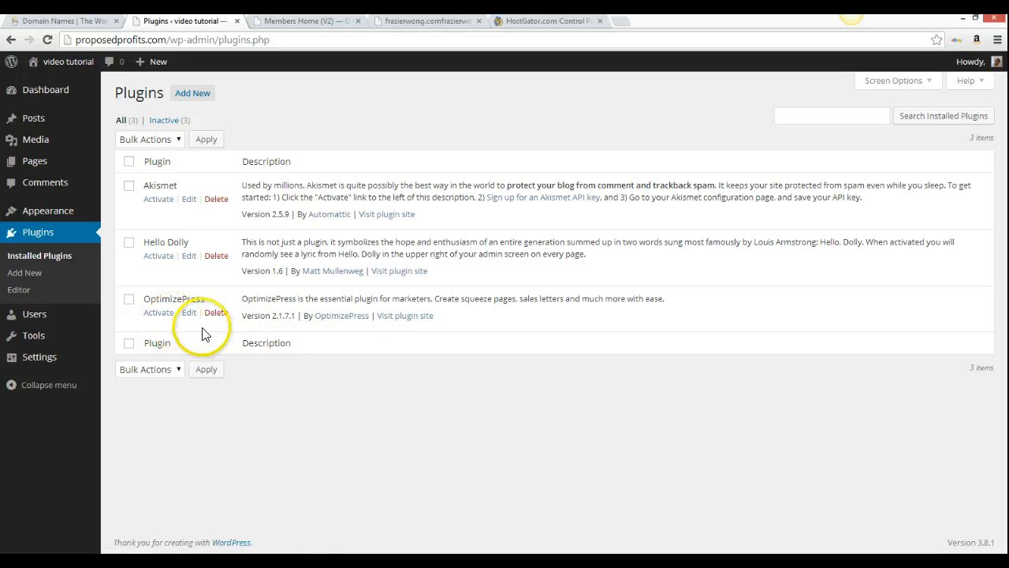
left_click(158, 315)
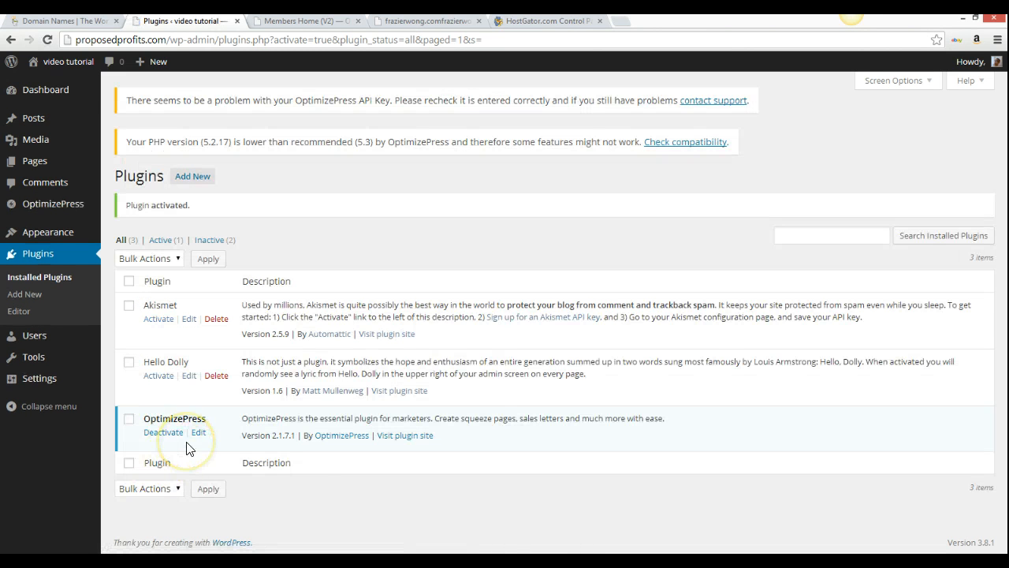
left_click(183, 486)
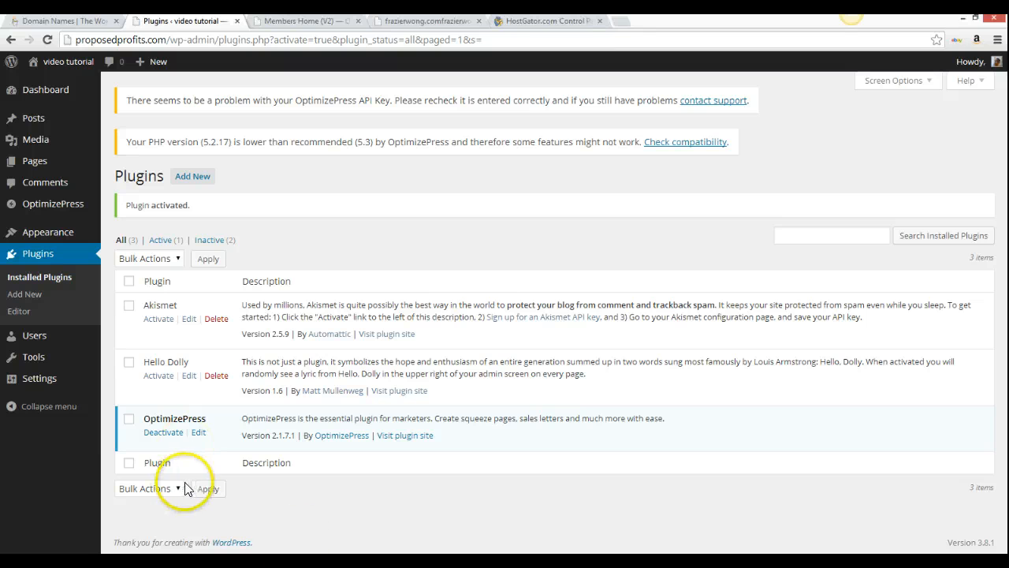
key("alt+Tab")
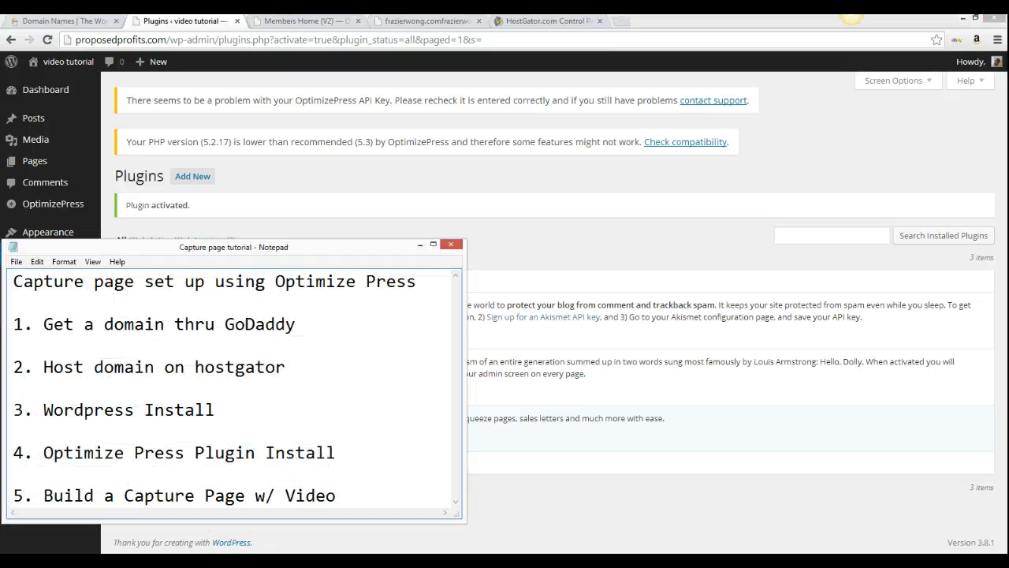
Mark progress to the Optimize Press Plugin Install step in the checklist and minimize Notepad
left_click(225, 416)
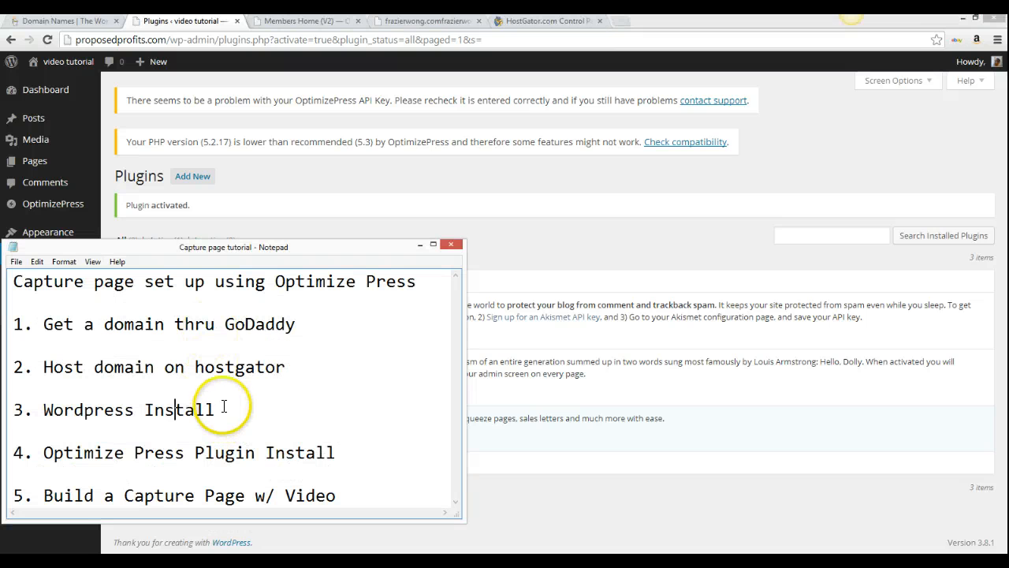
left_click(354, 453)
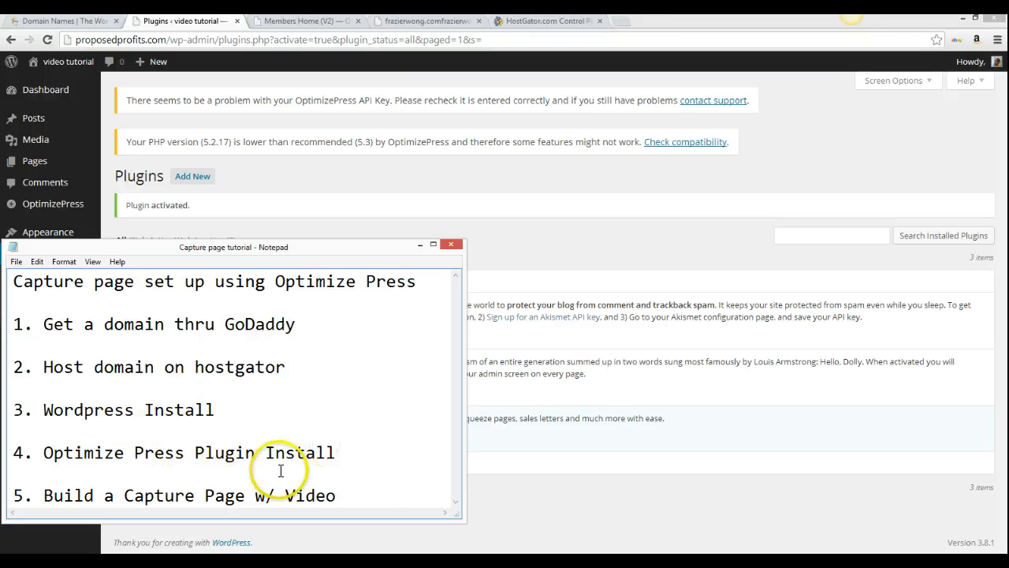
left_click(423, 247)
Paste the API key into the OptimizePress settings page and save it
mouse_move(67, 231)
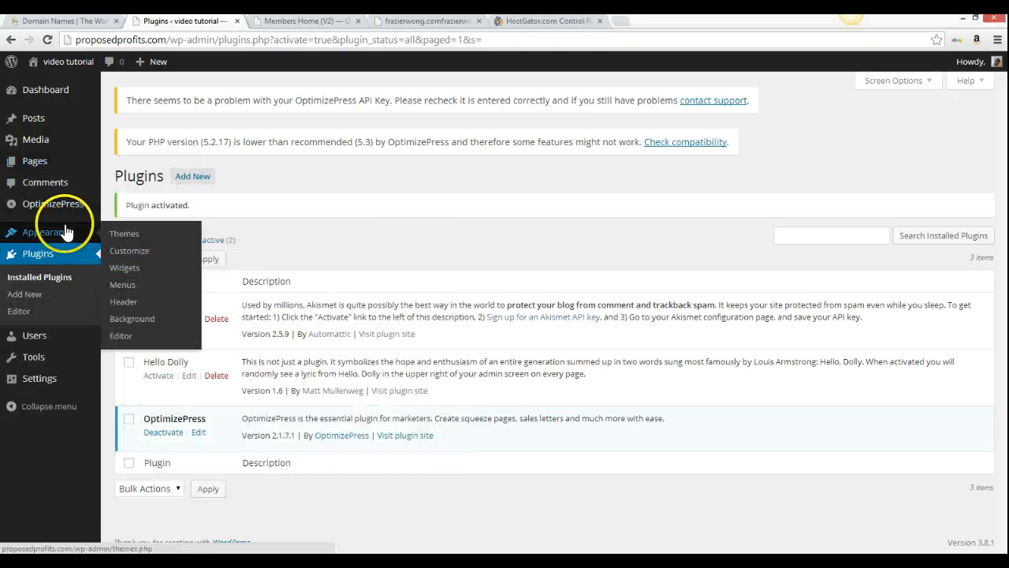
left_click(60, 205)
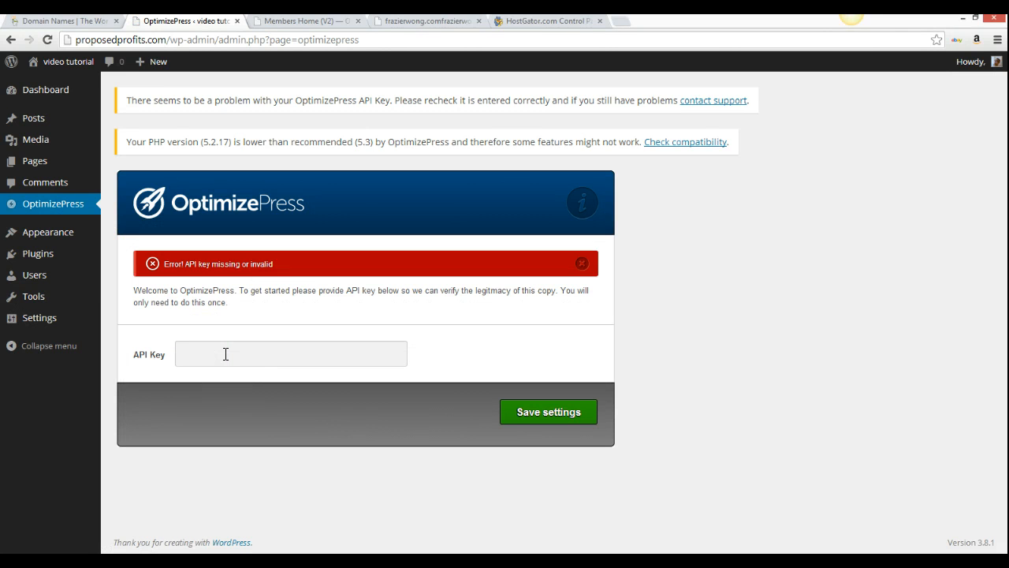
key("ctrl+v")
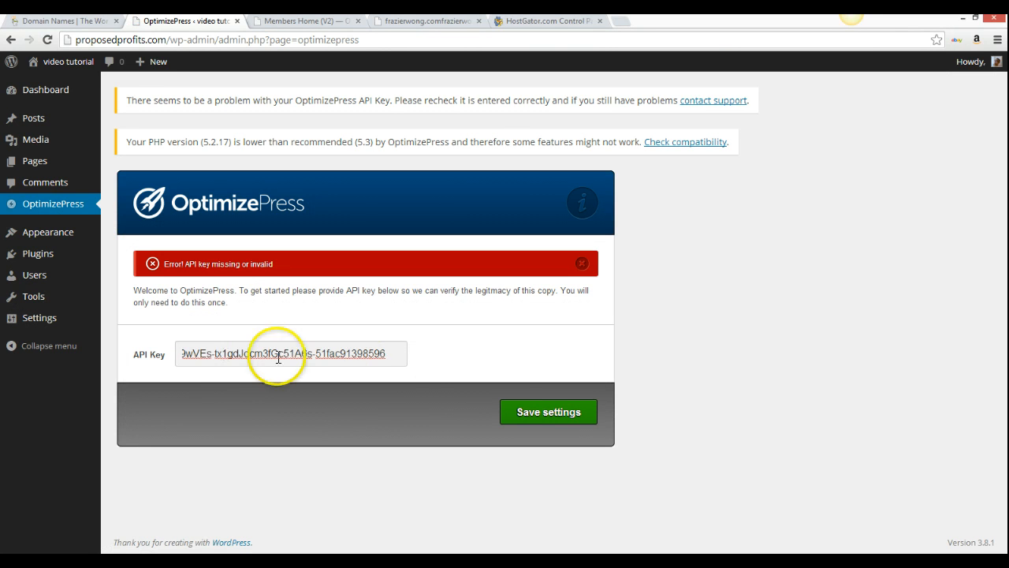
left_click(545, 413)
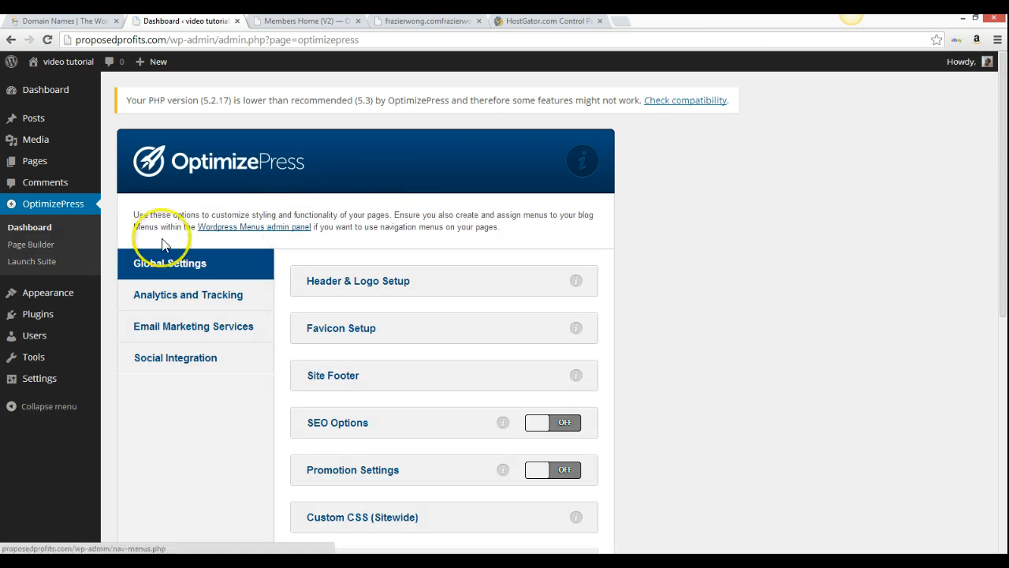
Look over the OptimizePress Dashboard's Global Settings, such as Header & Logo Setup and SEO Options
left_click(111, 234)
scroll(111, 233, "down", 5)
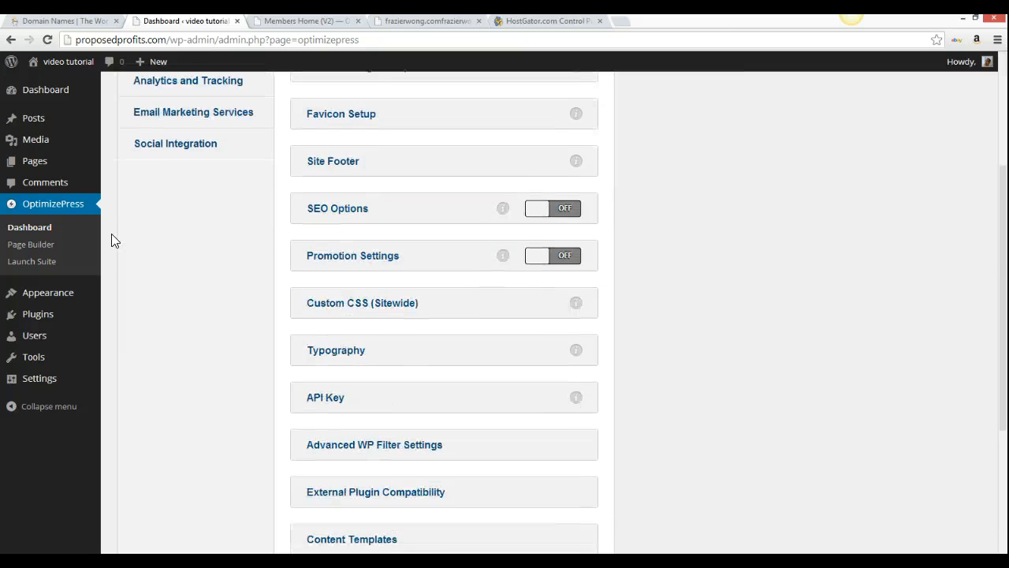
scroll(111, 233, "up", 3)
scroll(111, 233, "up", 1)
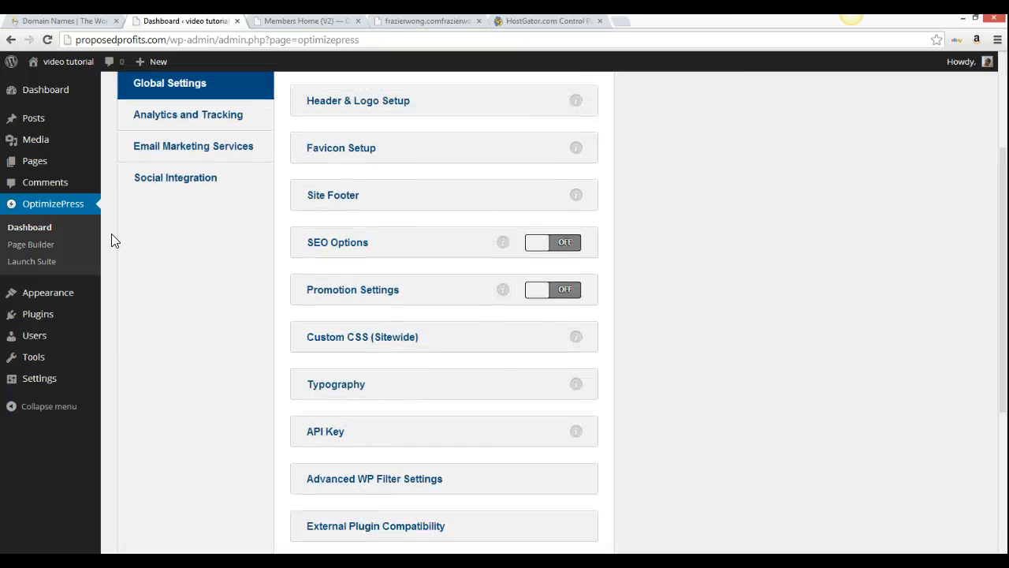
scroll(111, 234, "up", 3)
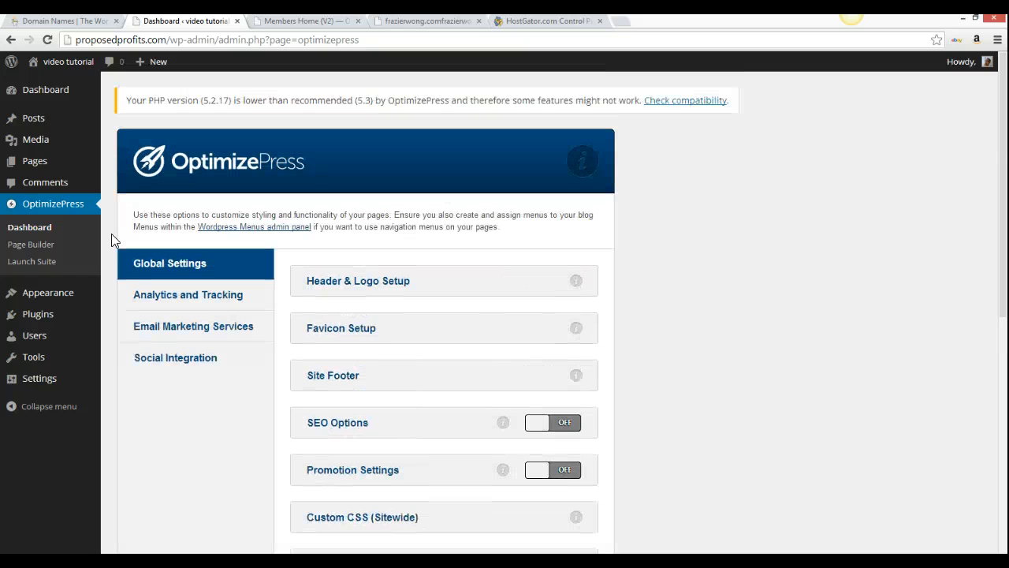
scroll(111, 241, "down", 1)
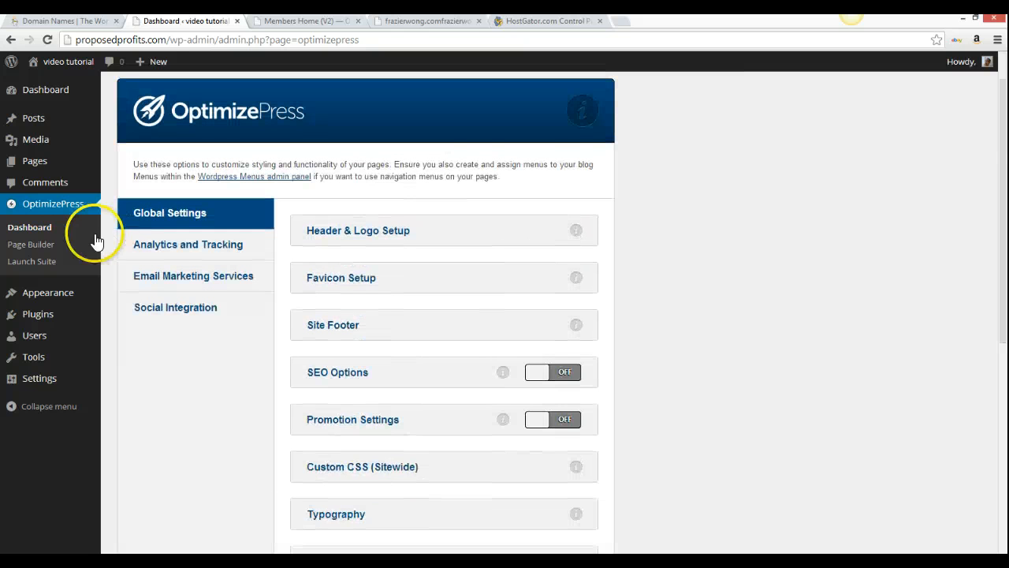
Start a new Page Builder page and name it opt-in
left_click(39, 249)
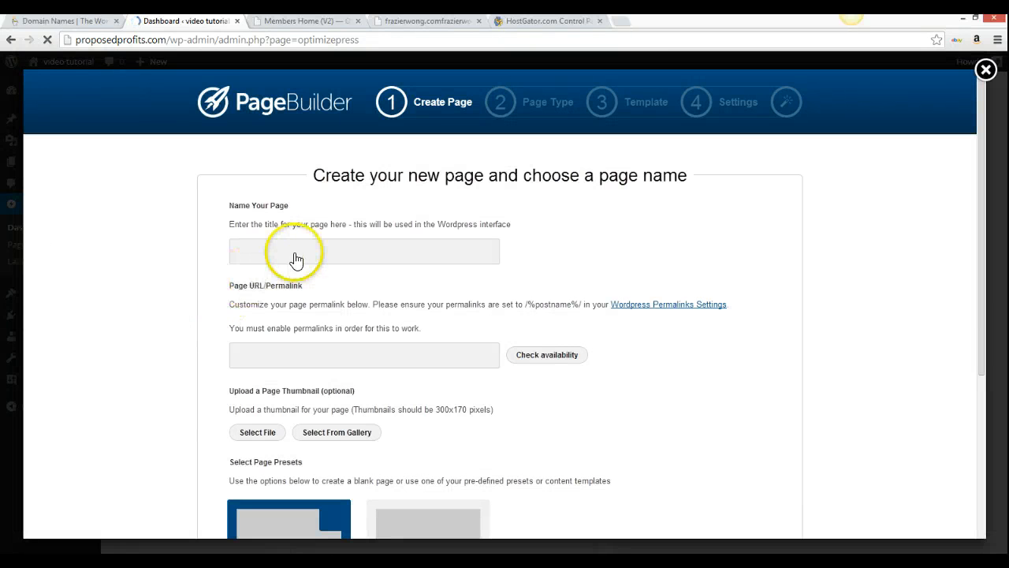
left_click(350, 260)
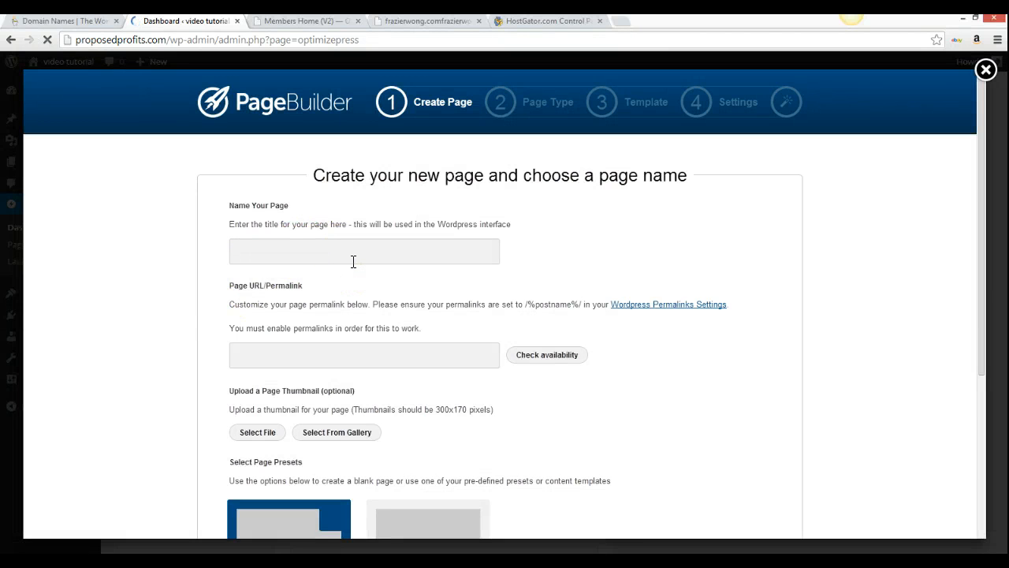
type("opt")
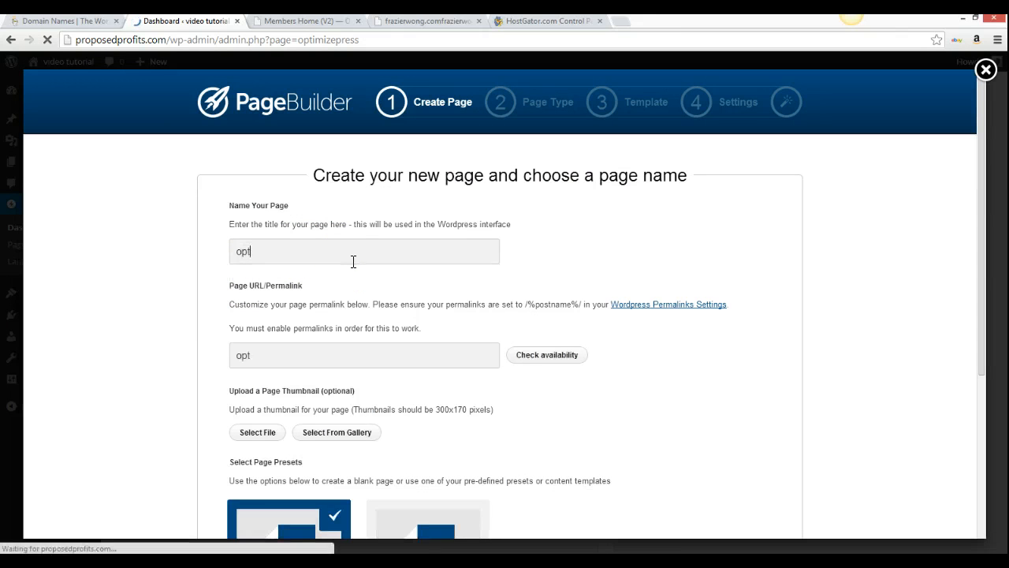
left_click(352, 253)
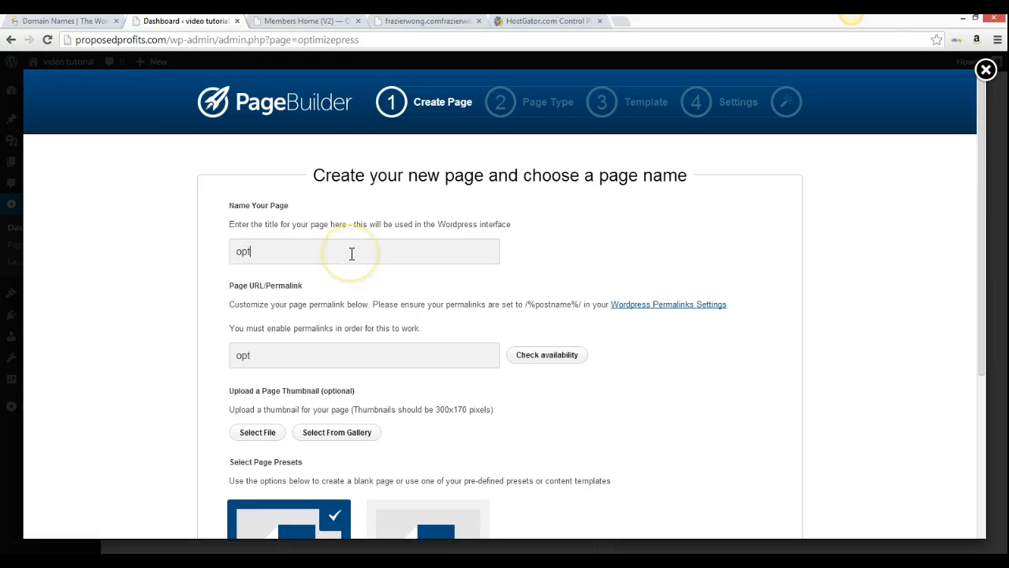
type("-in")
key("BackSpace")
key("BackSpace")
type("in")
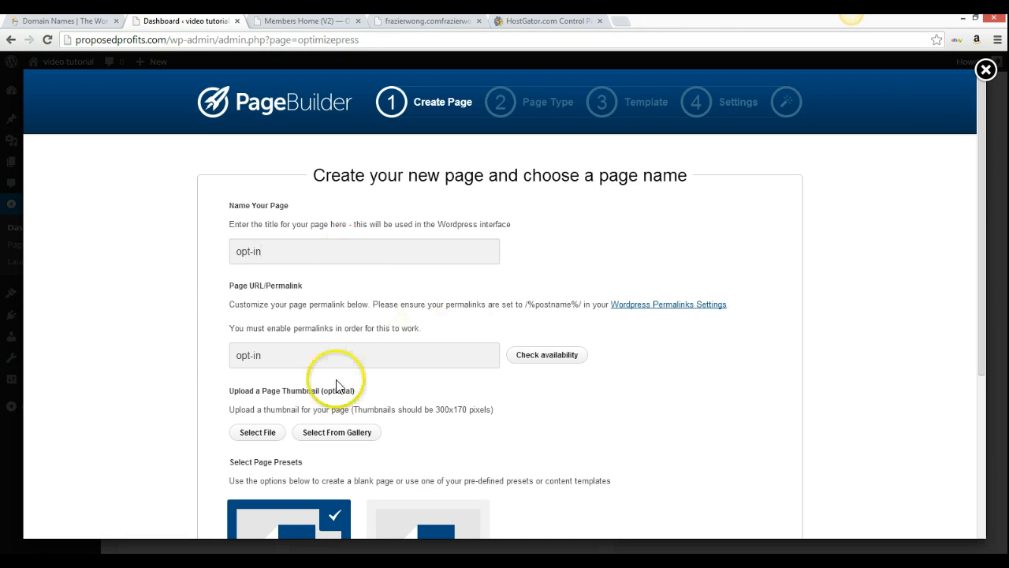
Skip the page thumbnail, keep the Blank Page preset, and proceed to Step 2
scroll(405, 360, "down", 3)
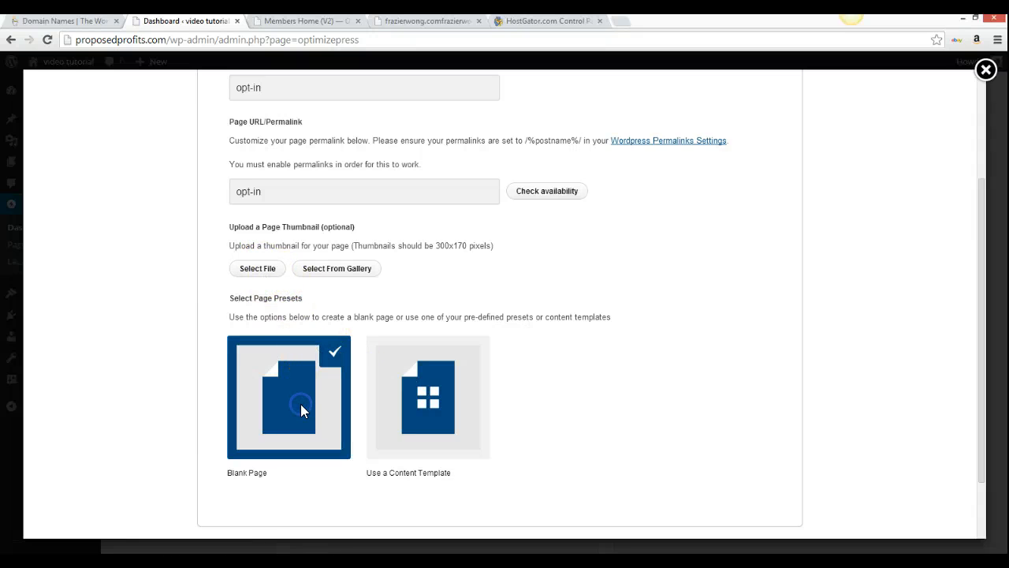
left_click(254, 269)
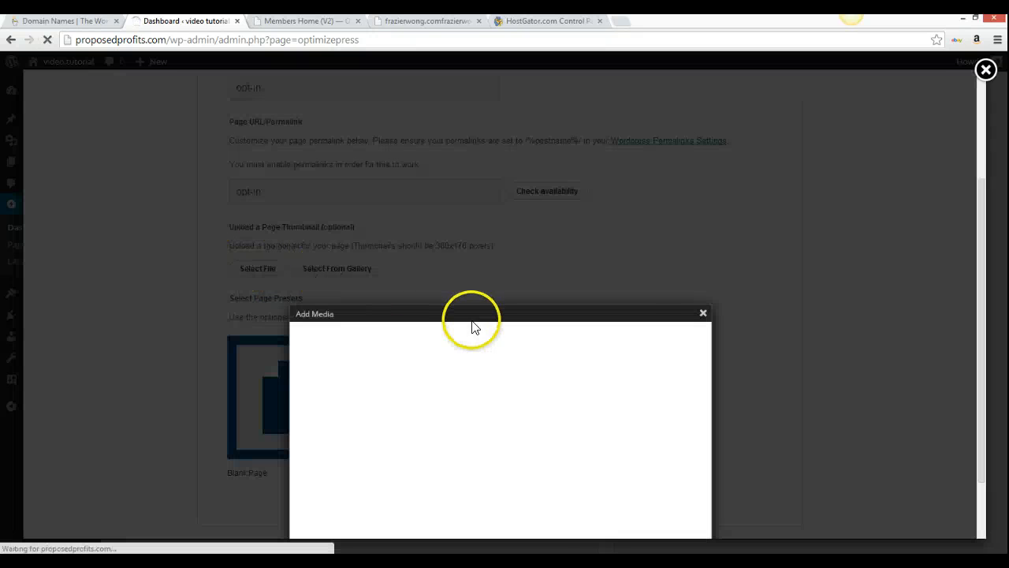
right_click(704, 314)
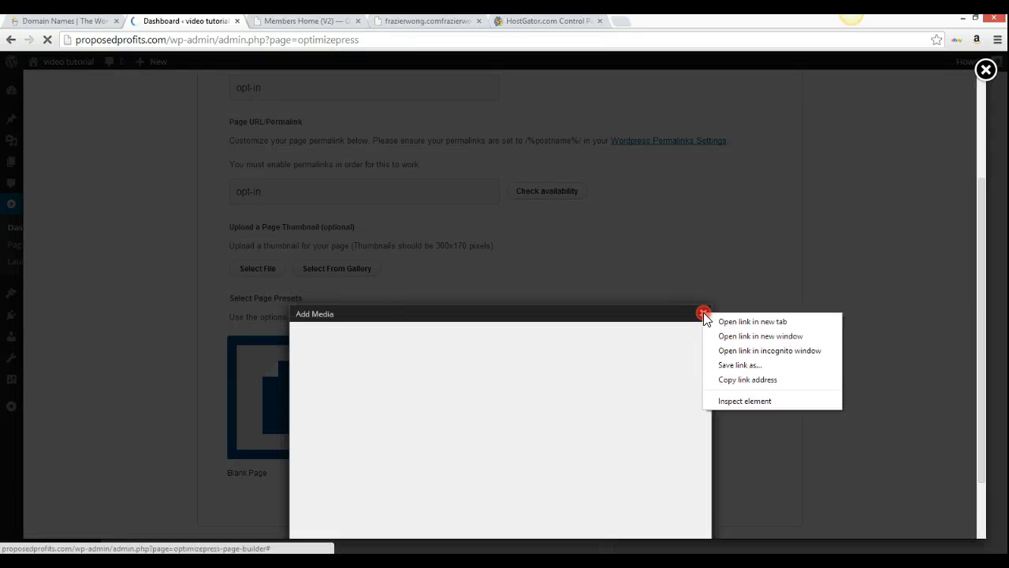
left_click(704, 314)
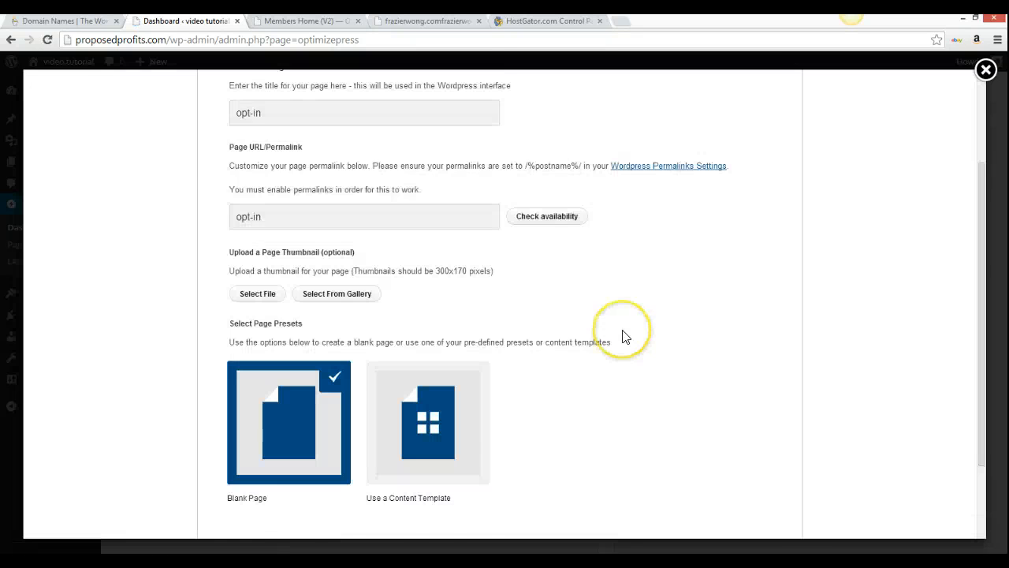
scroll(623, 337, "up", 2)
scroll(623, 337, "down", 3)
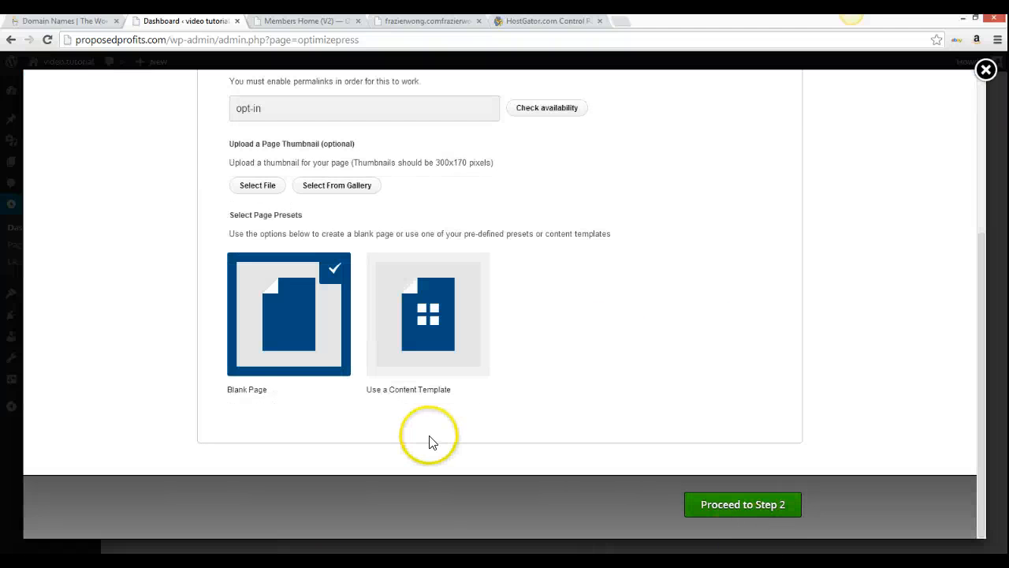
left_click(750, 511)
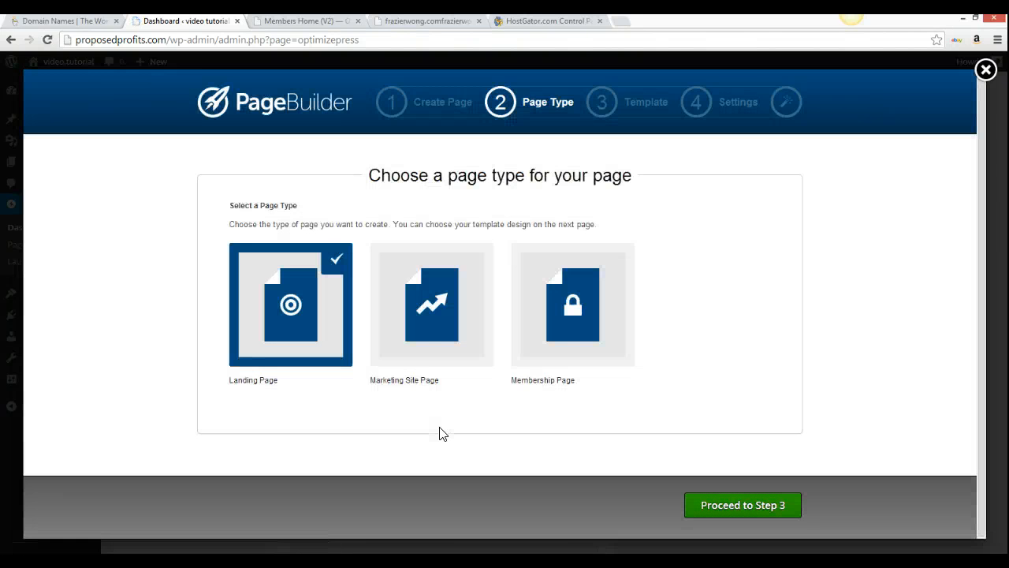
Keep Landing Page as the page type and proceed to Step 3
left_click(231, 282)
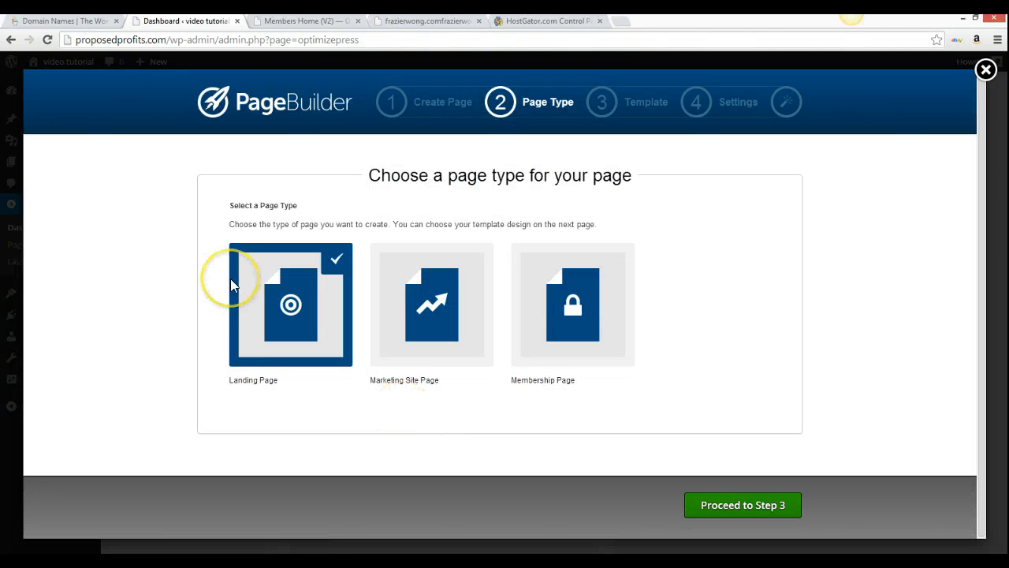
left_click(339, 451)
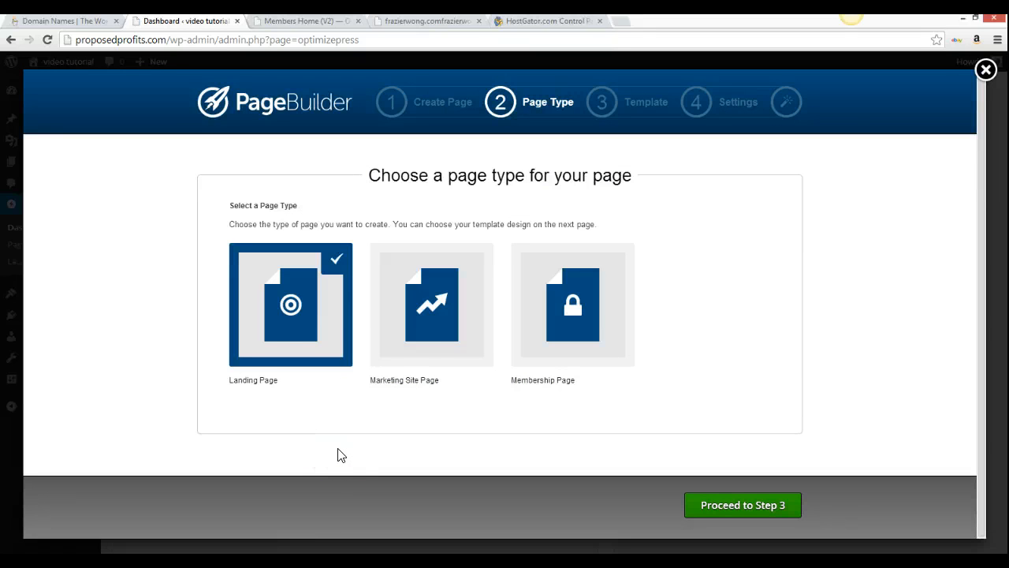
left_click(408, 367)
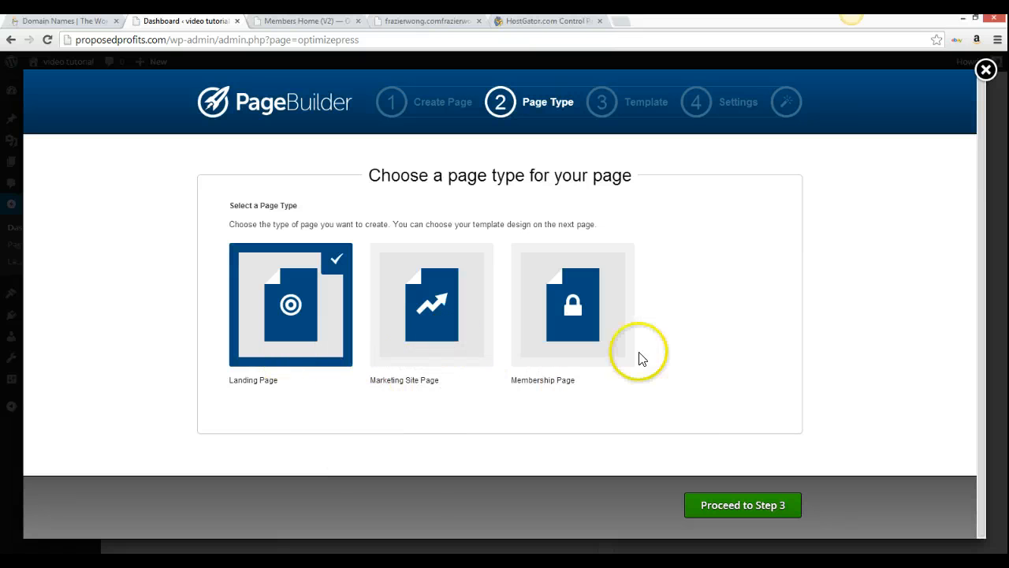
left_click(753, 508)
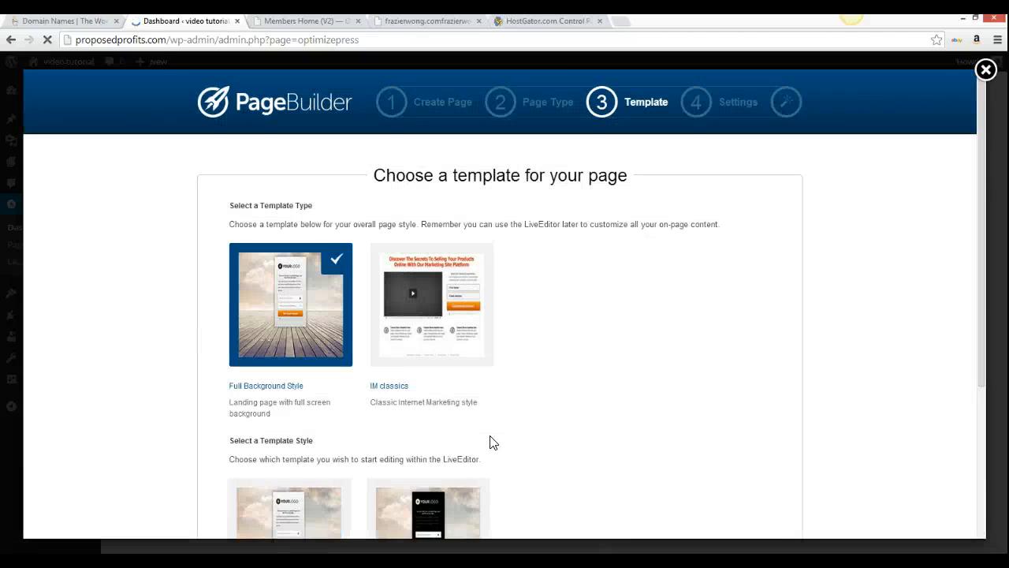
Pick the IM classics video-and-opt-in template style and proceed to Step 4
scroll(490, 441, "down", 2)
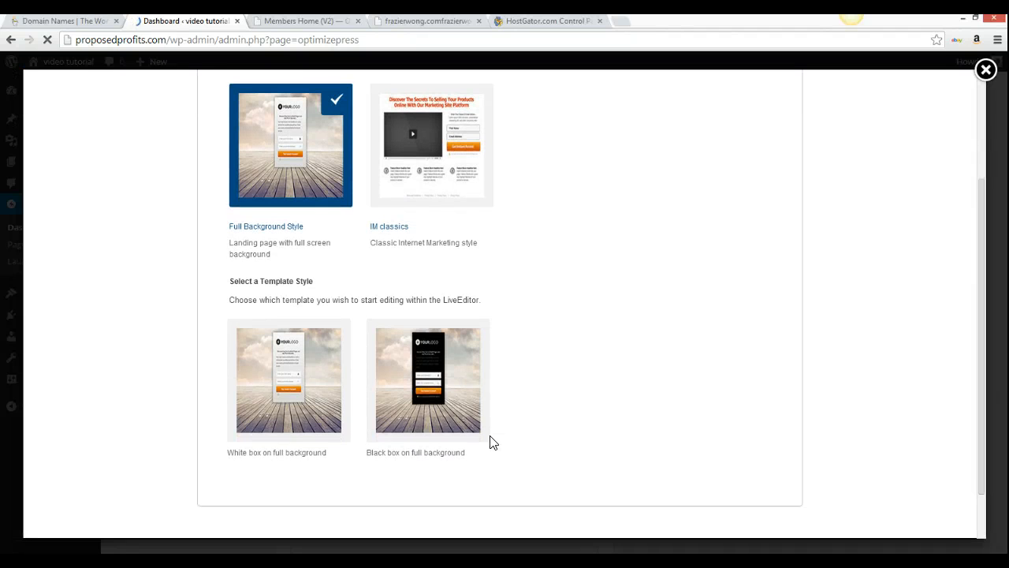
scroll(490, 442, "up", 1)
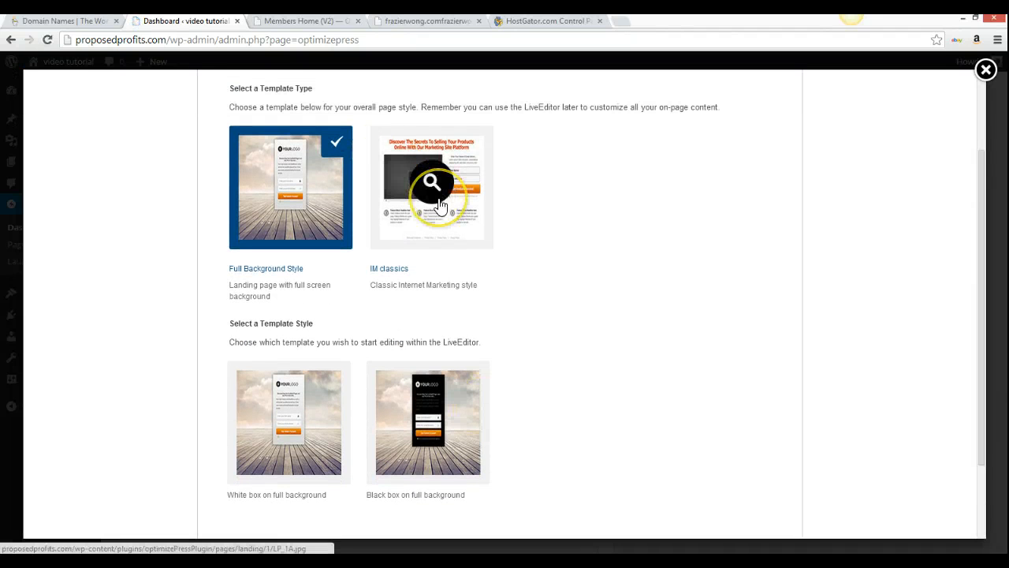
left_click(464, 228)
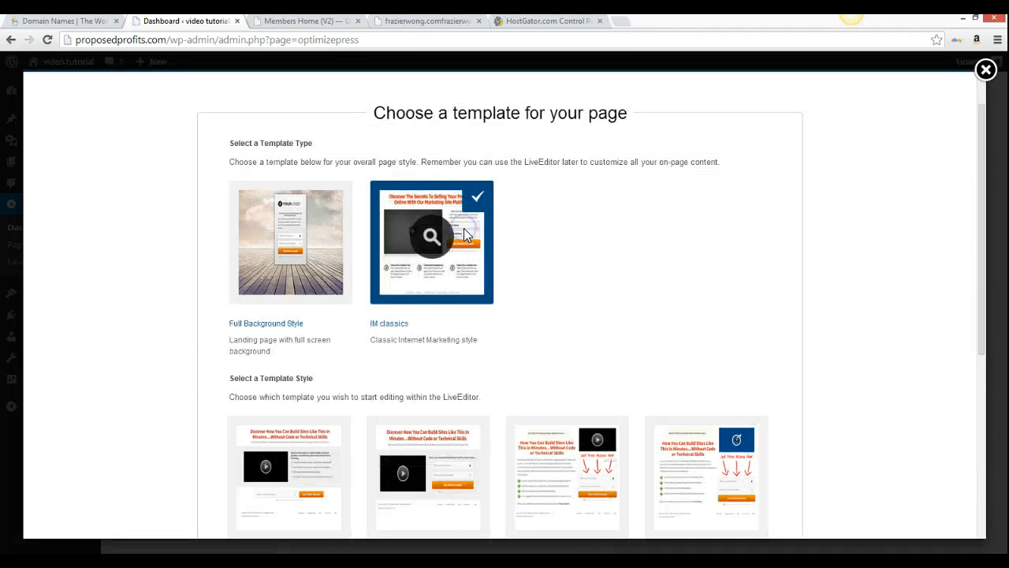
scroll(626, 252, "down", 4)
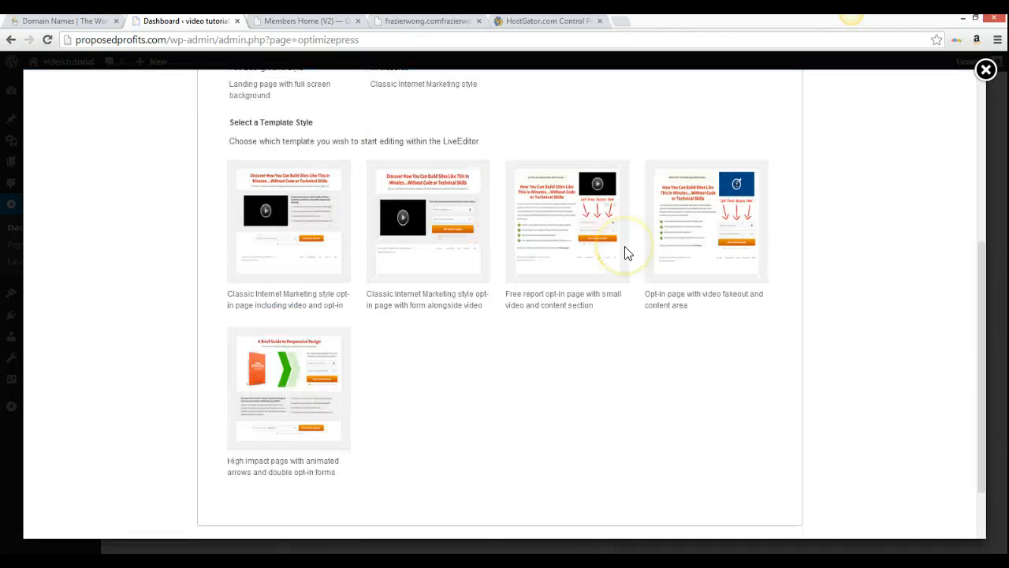
scroll(626, 252, "up", 4)
scroll(626, 252, "down", 2)
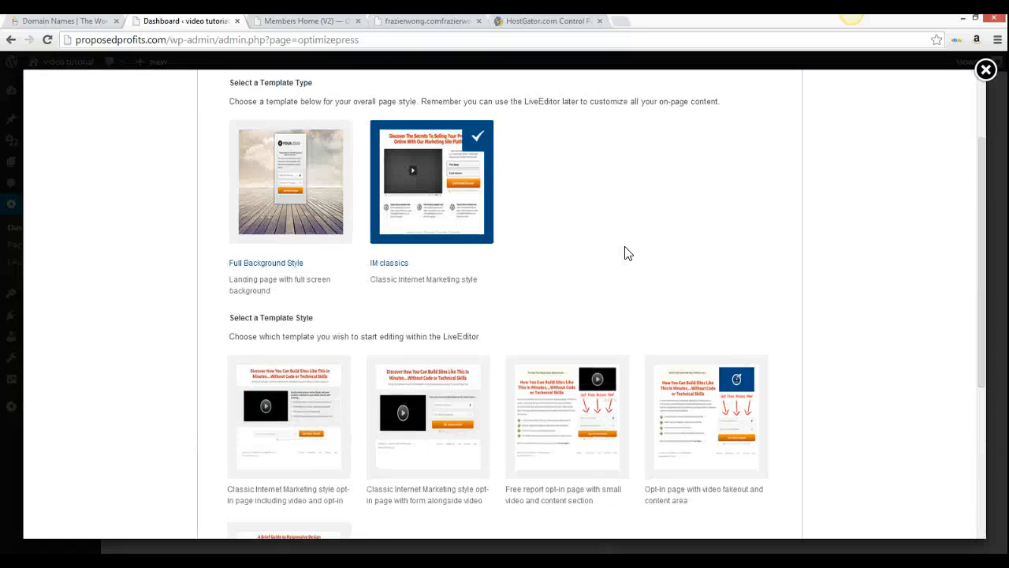
left_click(221, 404)
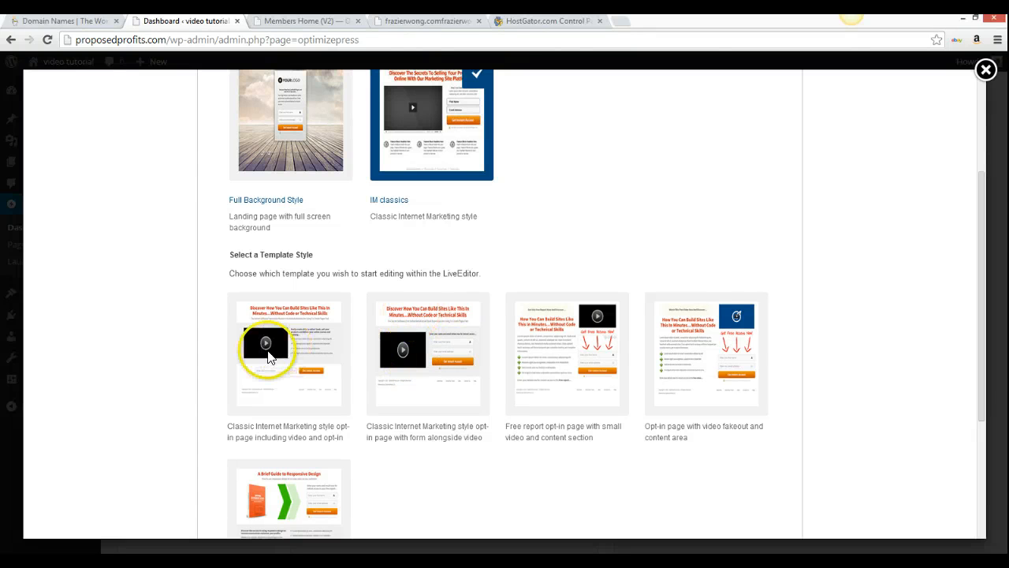
left_click(281, 372)
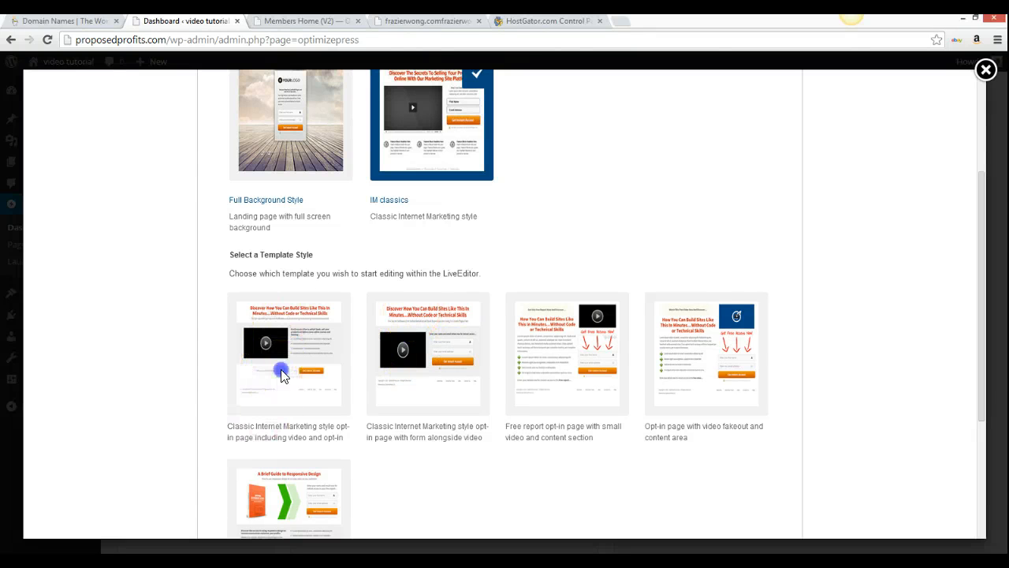
scroll(764, 454, "down", 3)
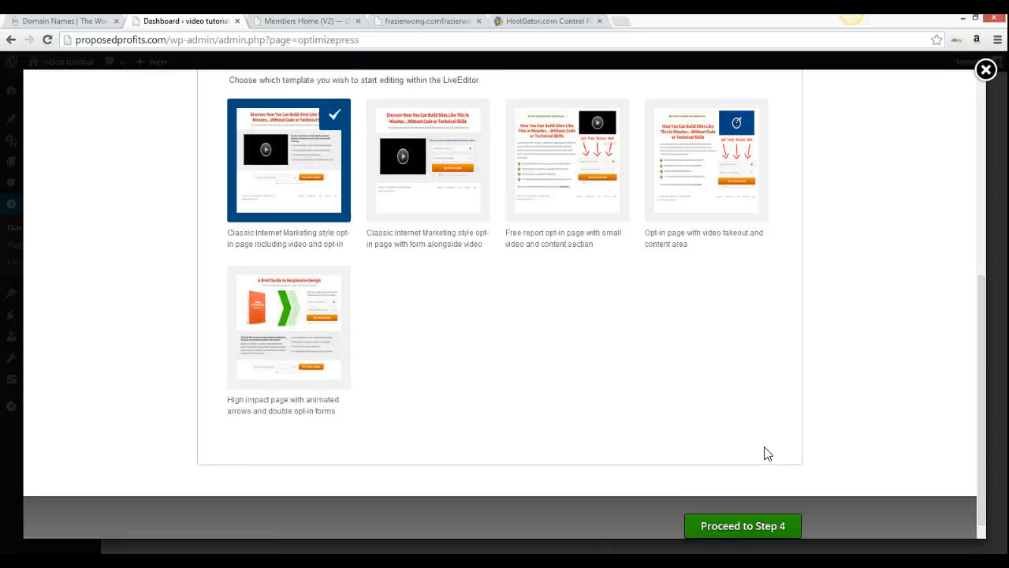
scroll(765, 453, "down", 1)
left_click(757, 508)
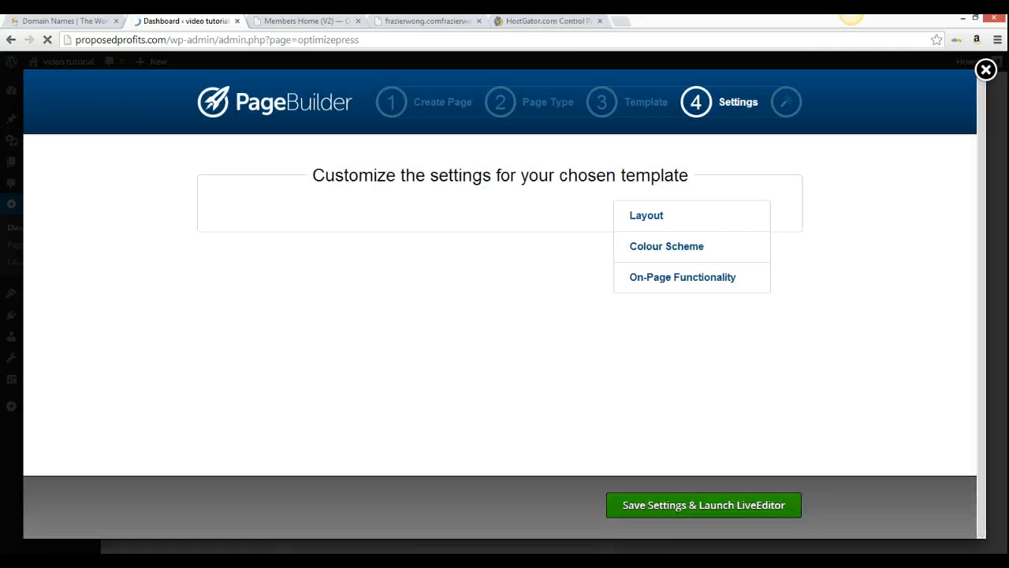
Turn Footer Area OFF, review Colour Scheme and On-Page Functionality, then save and launch LiveEditor
mouse_move(340, 561)
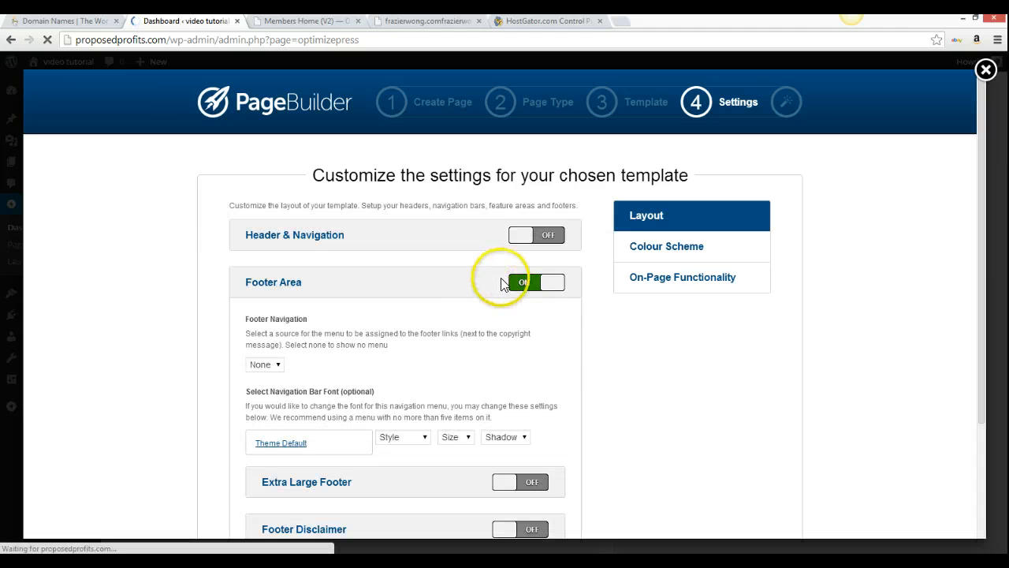
left_click(530, 282)
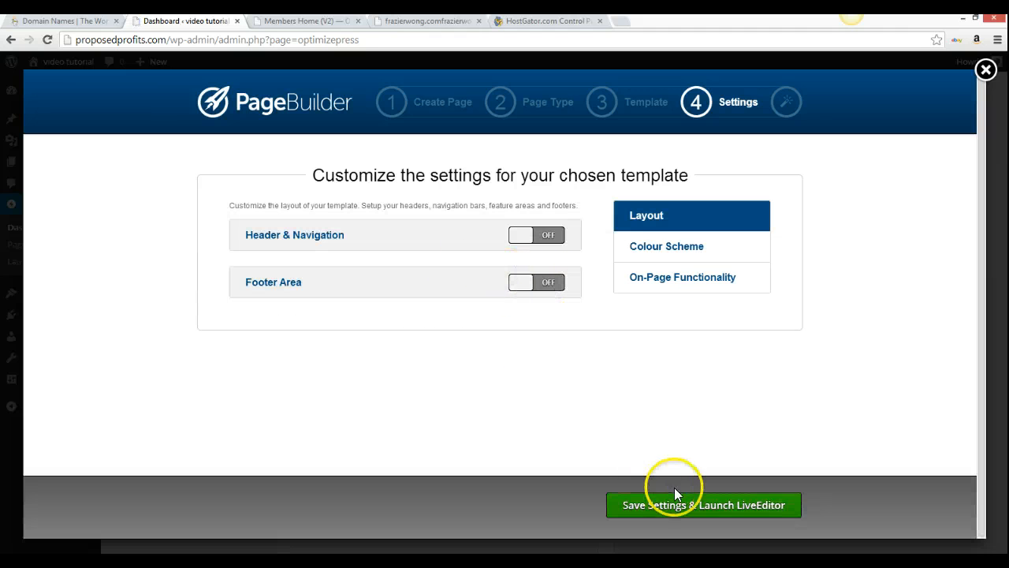
left_click(676, 251)
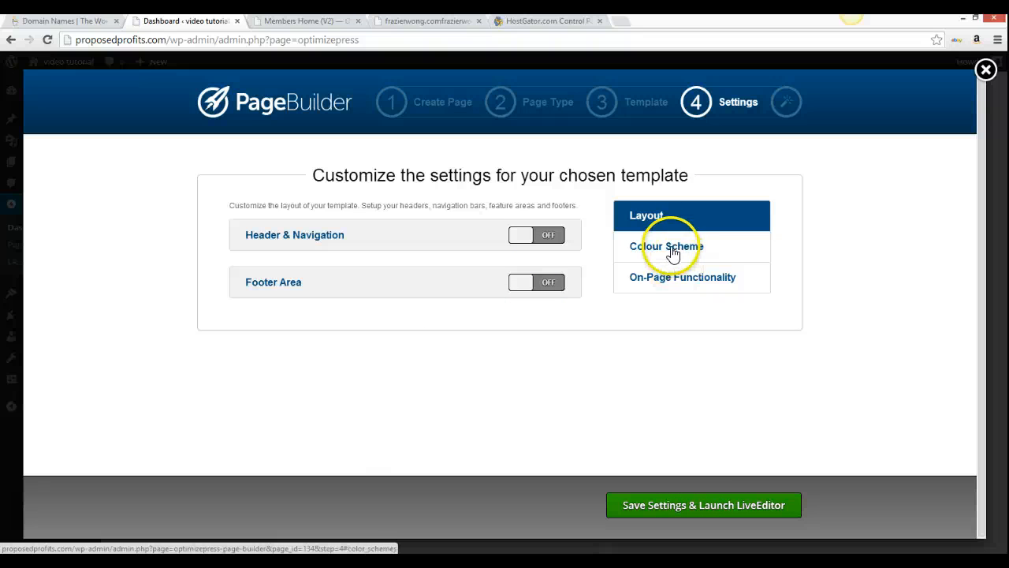
left_click(676, 283)
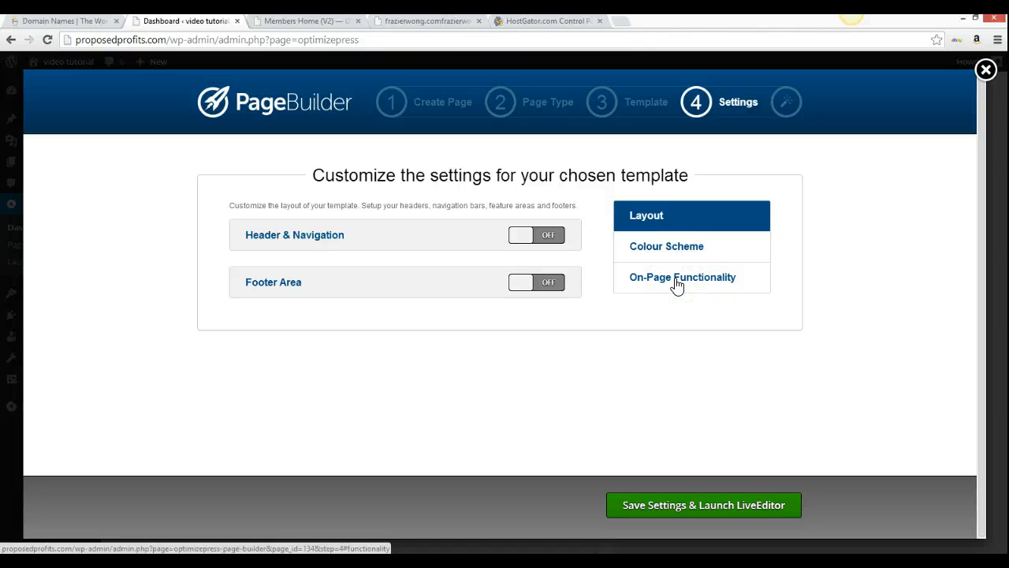
left_click(701, 503)
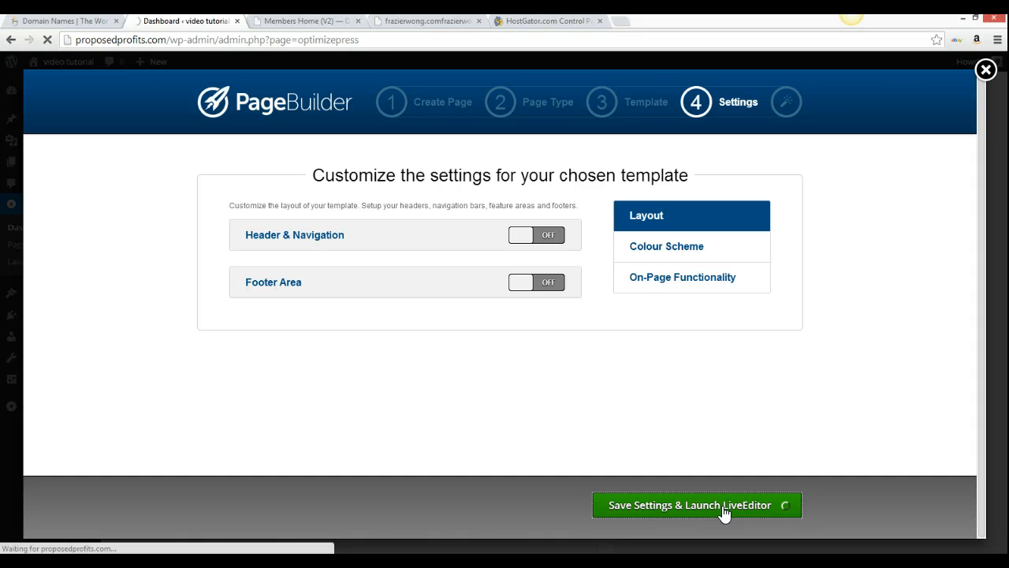
left_click(711, 507)
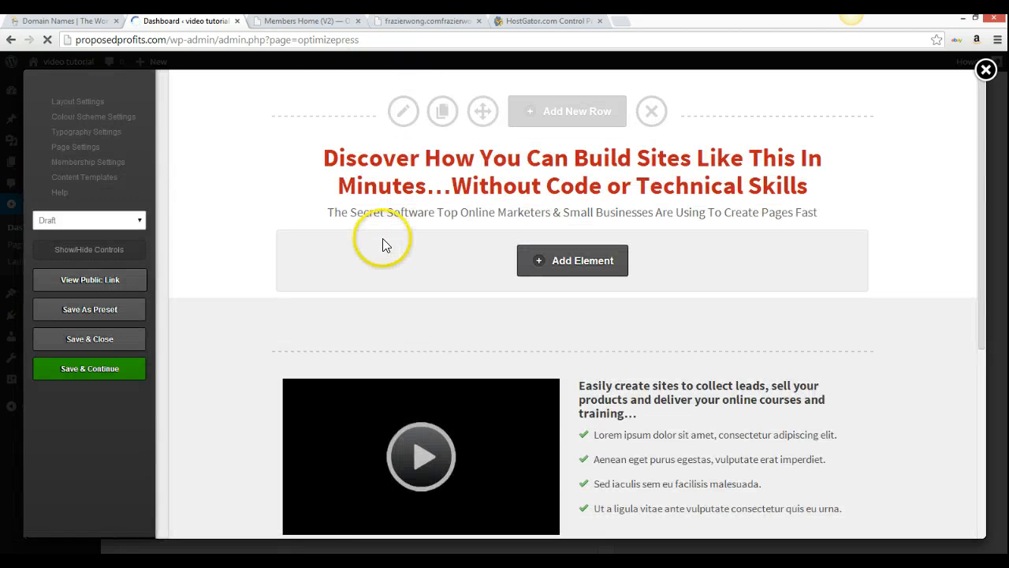
Check the new opt-in page's live preview on frazierwong.com, then return to LiveEditor
left_click(444, 24)
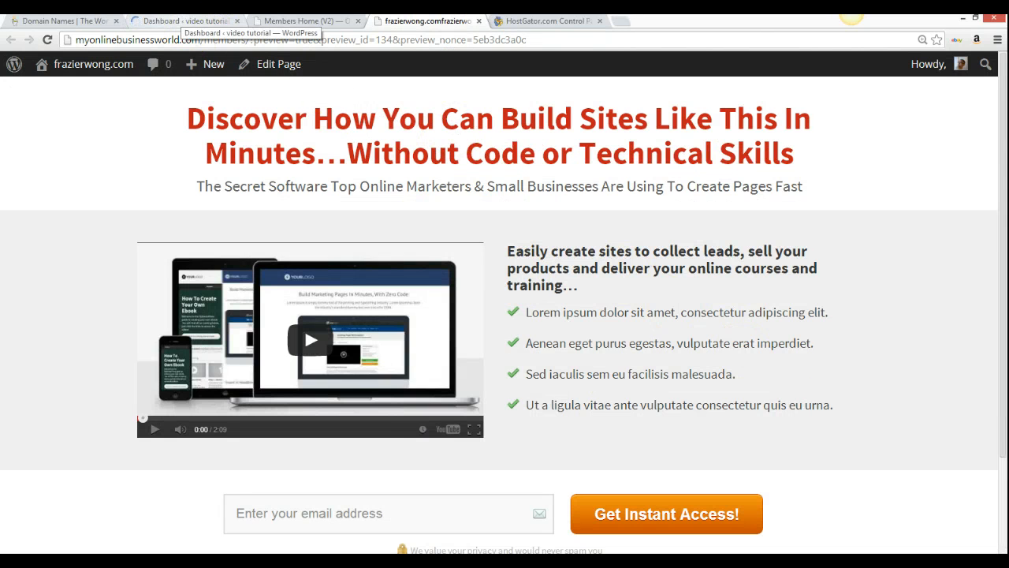
left_click(181, 21)
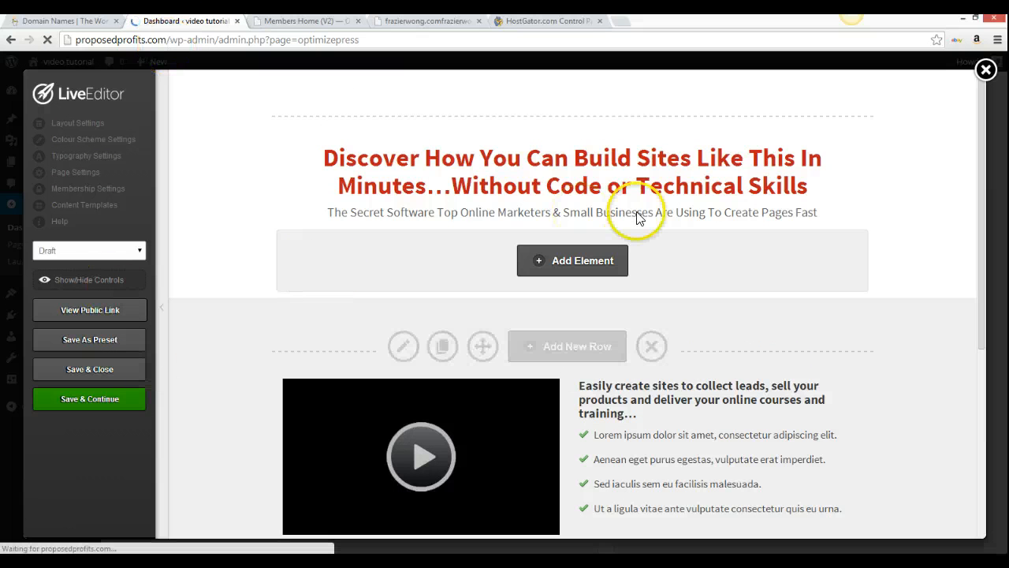
scroll(639, 219, "down", 5)
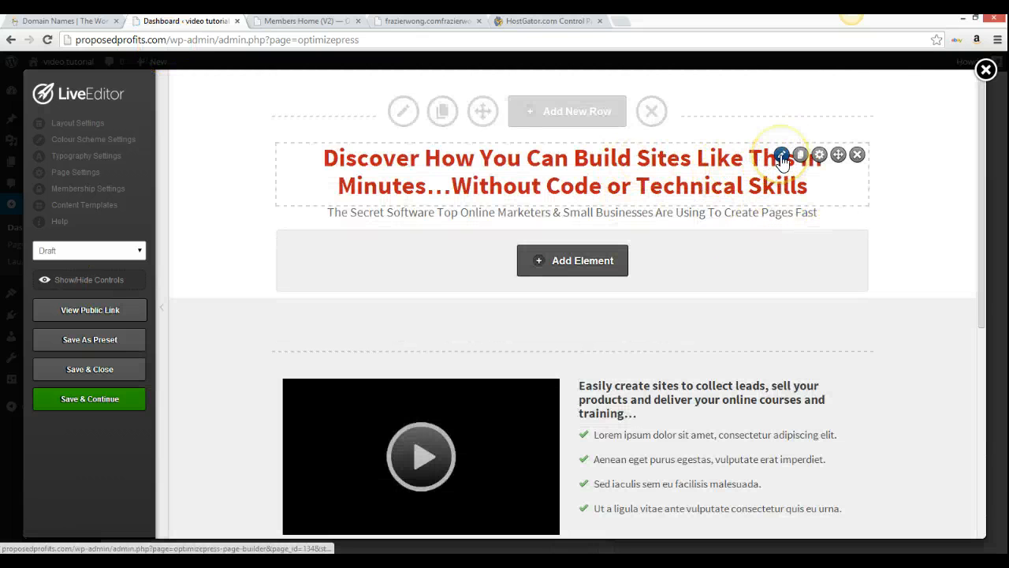
left_click(782, 160)
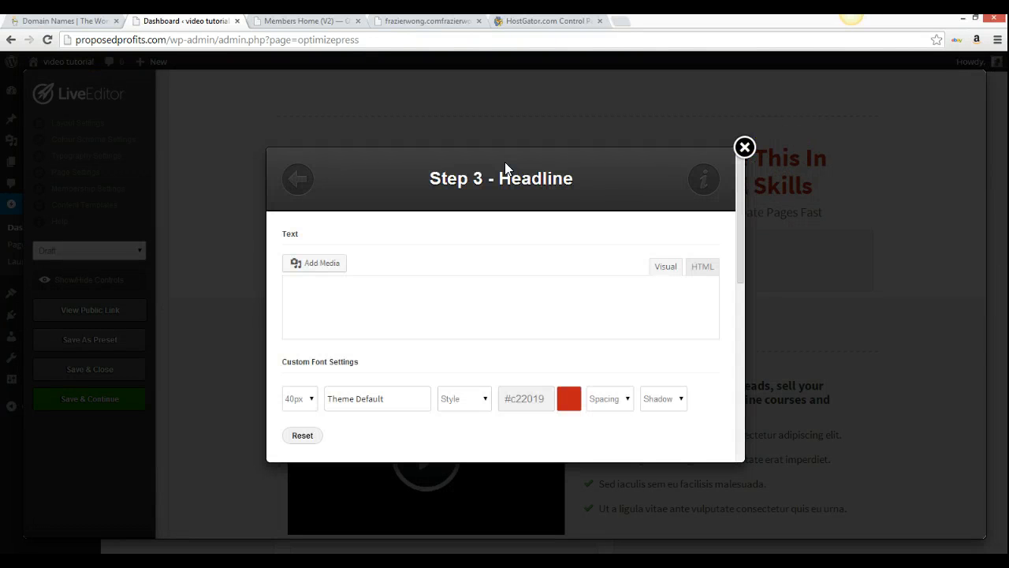
left_click(475, 288)
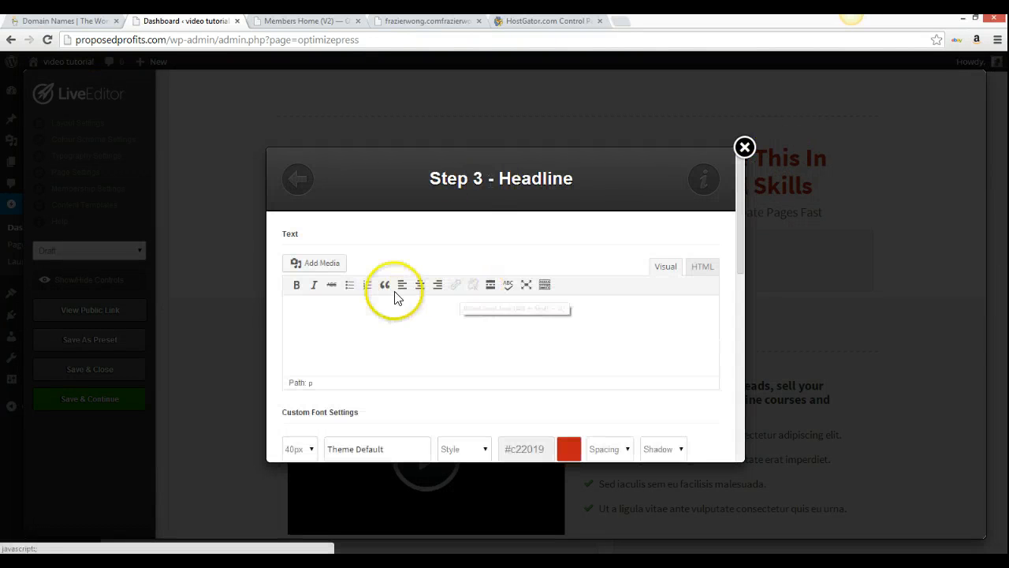
type("Discover How You Can Build Sites Like This In Minutes...Without Code or Technical Skills")
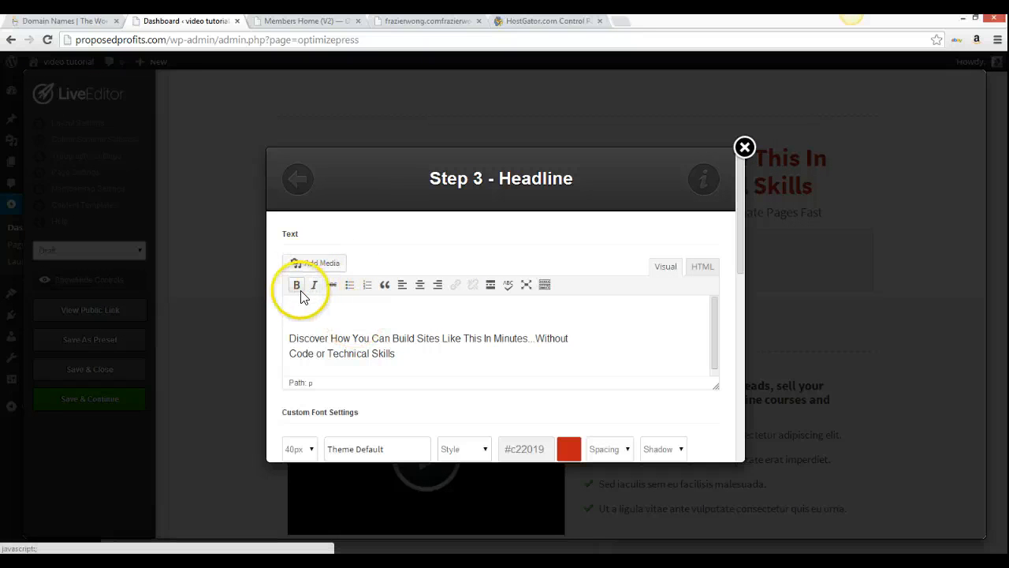
left_click(408, 356)
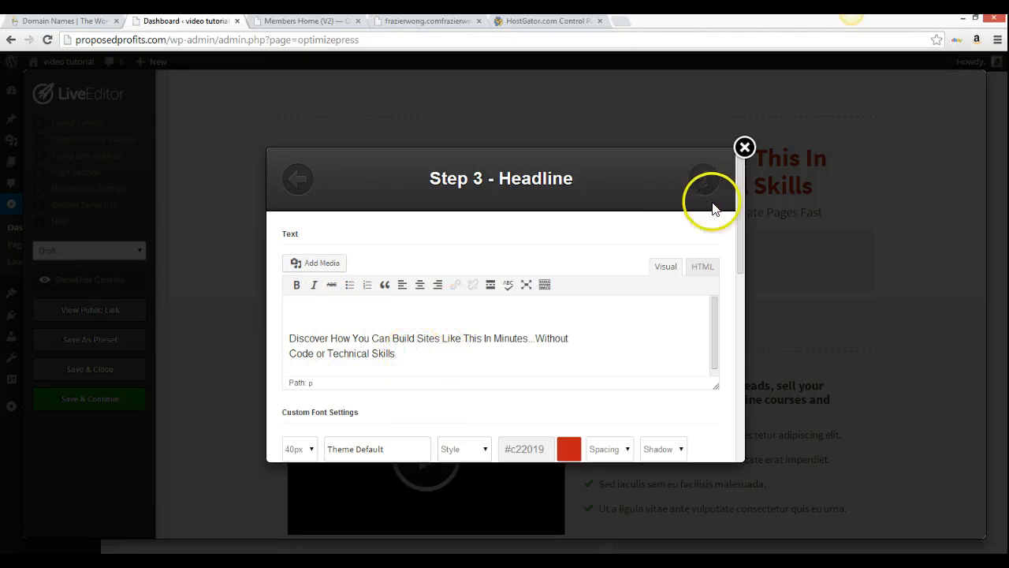
scroll(624, 363, "down", 4)
scroll(625, 361, "down", 3)
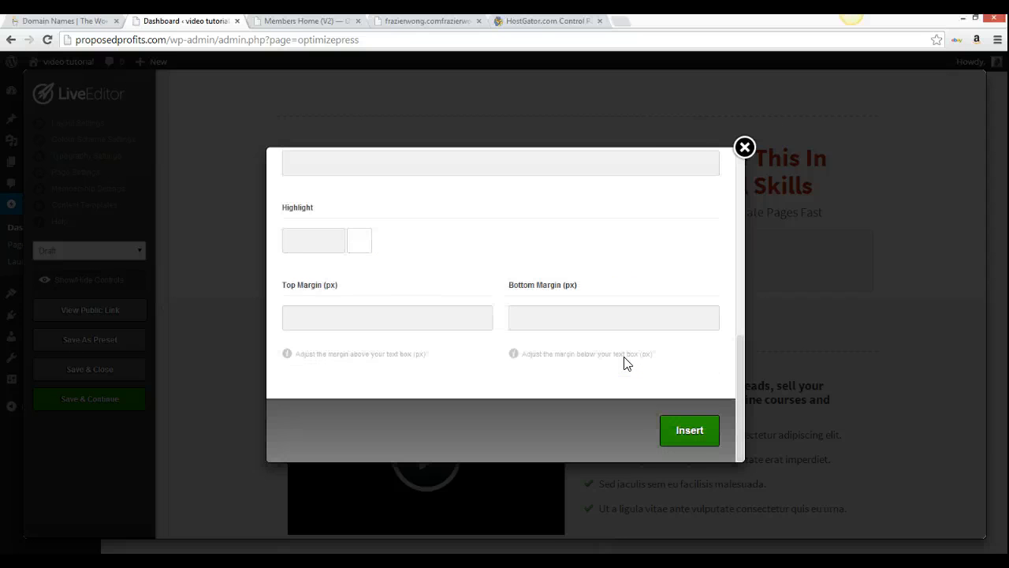
left_click(745, 148)
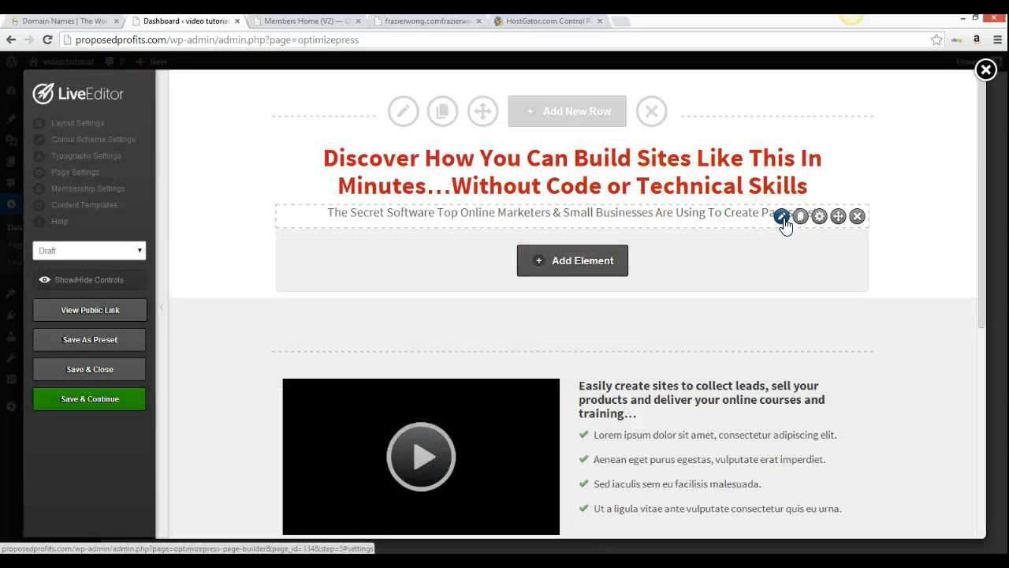
left_click(801, 217)
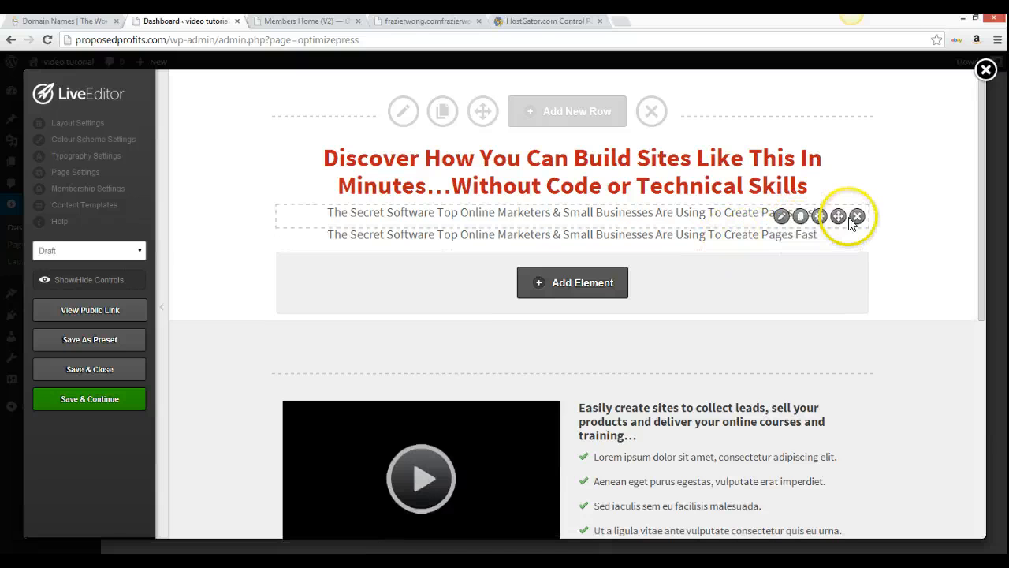
left_click(857, 217)
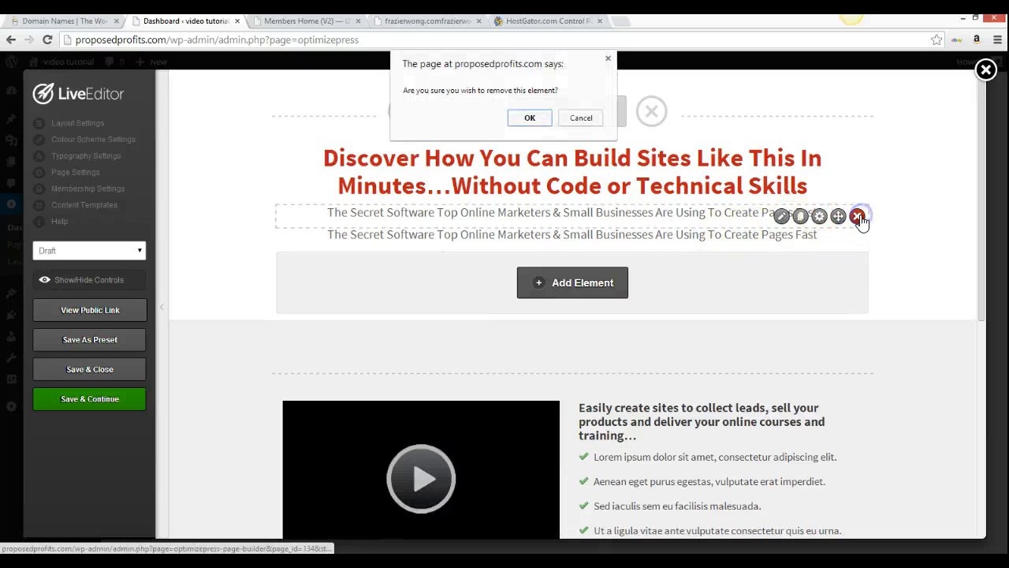
left_click(524, 117)
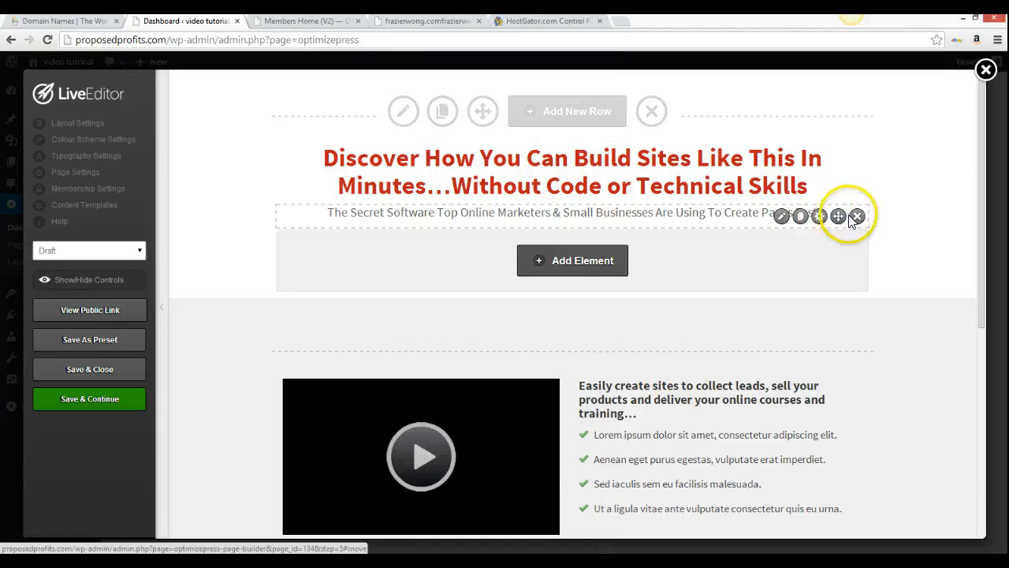
mouse_move(838, 216)
left_mouse_down()
mouse_move(859, 281)
mouse_move(841, 218)
left_mouse_up()
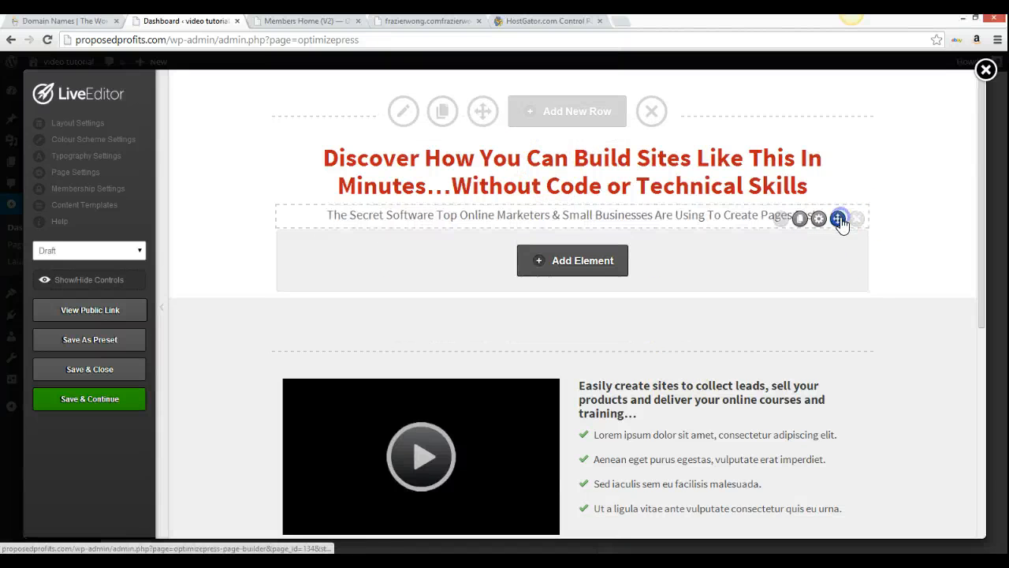
left_click(819, 216)
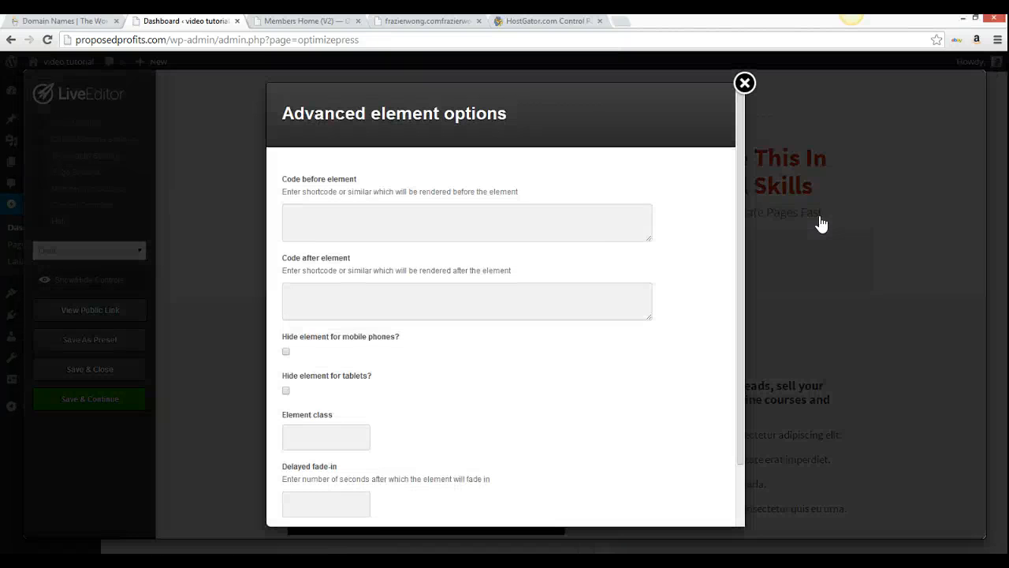
scroll(550, 408, "down", 2)
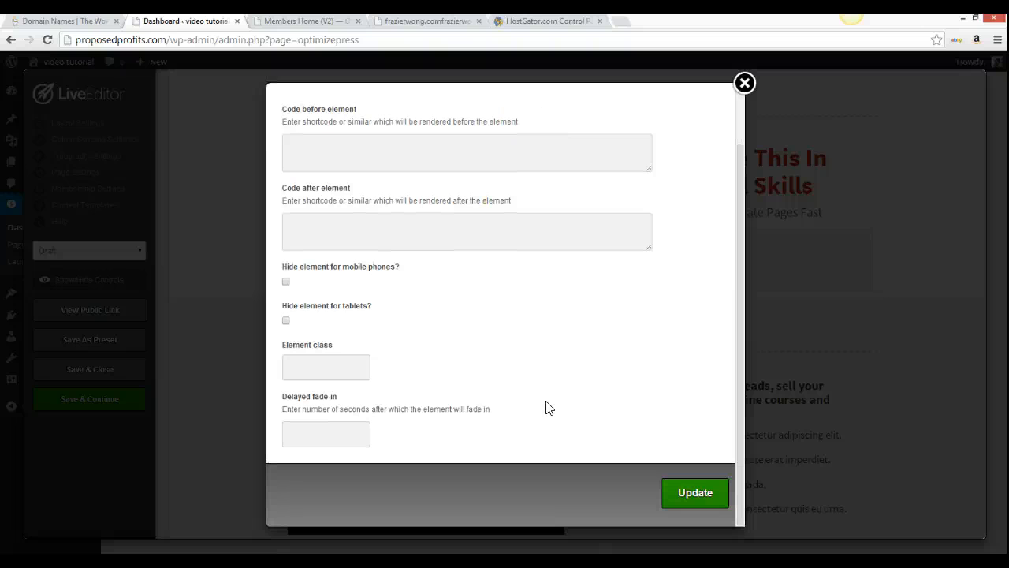
scroll(550, 408, "up", 2)
scroll(549, 408, "down", 2)
scroll(550, 408, "up", 2)
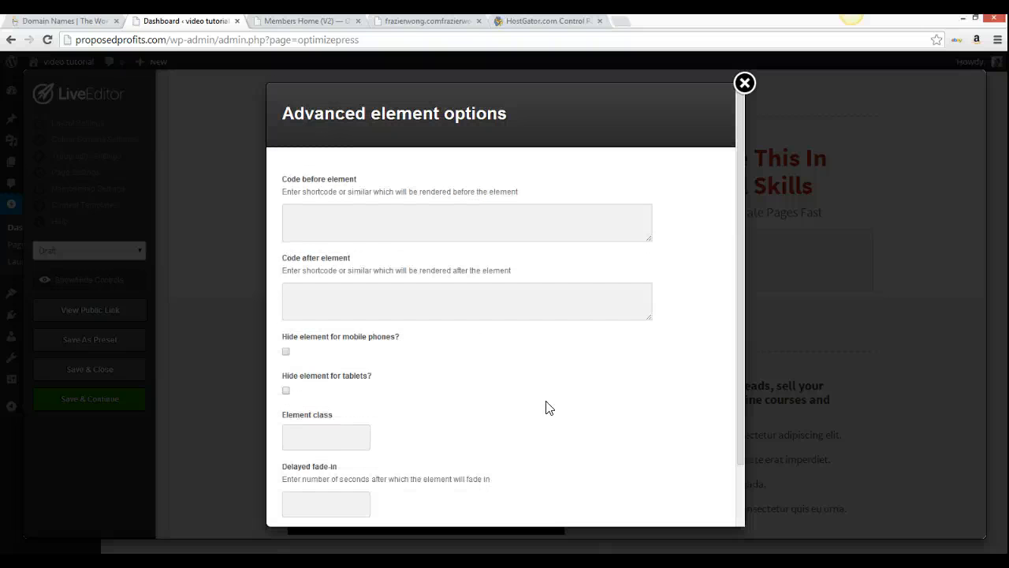
left_click(649, 175)
left_click(745, 83)
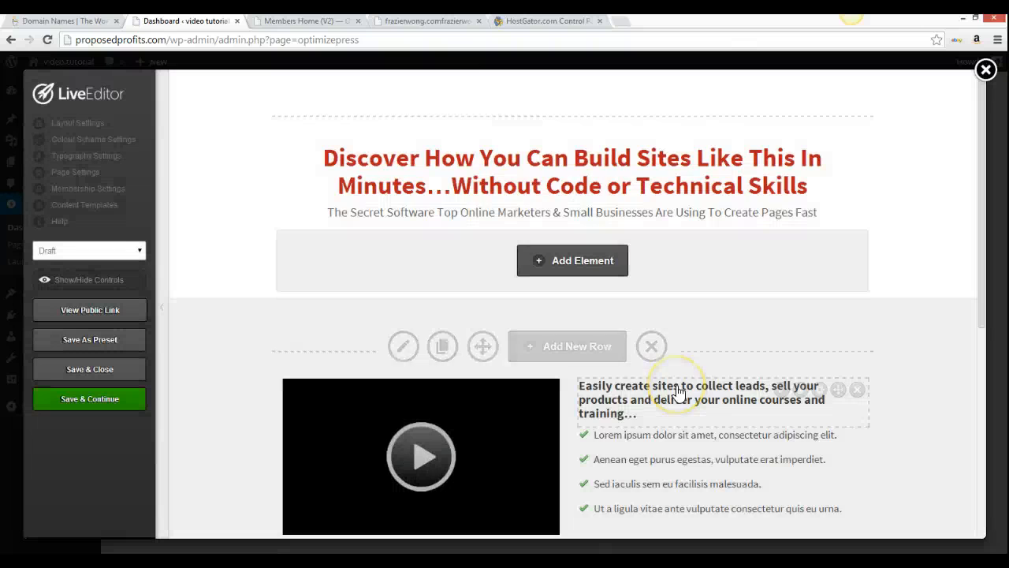
Open the Step 3 - Headline editor for the heading next to the video and review its settings
scroll(678, 378, "down", 4)
scroll(678, 392, "up", 3)
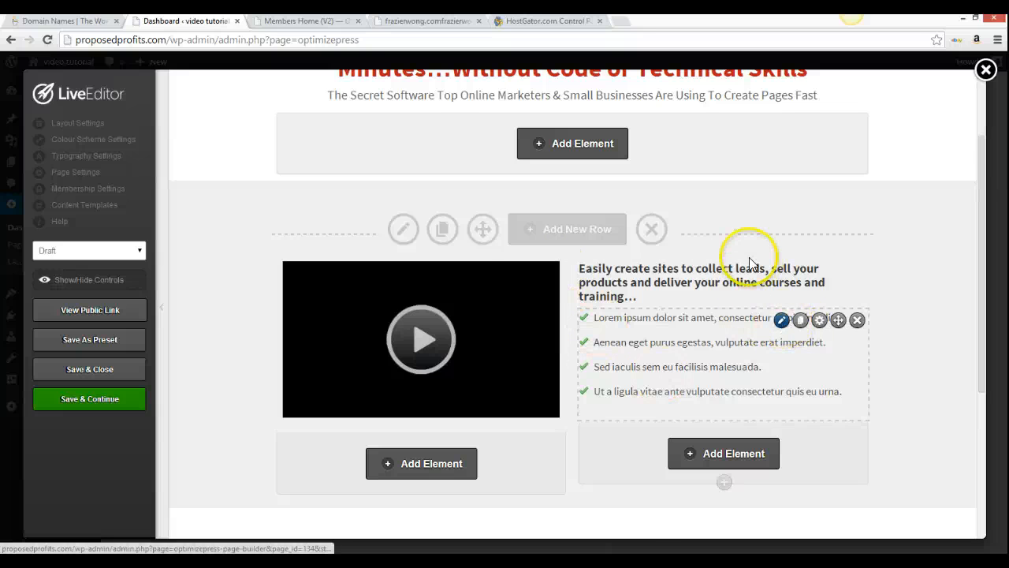
left_click(782, 272)
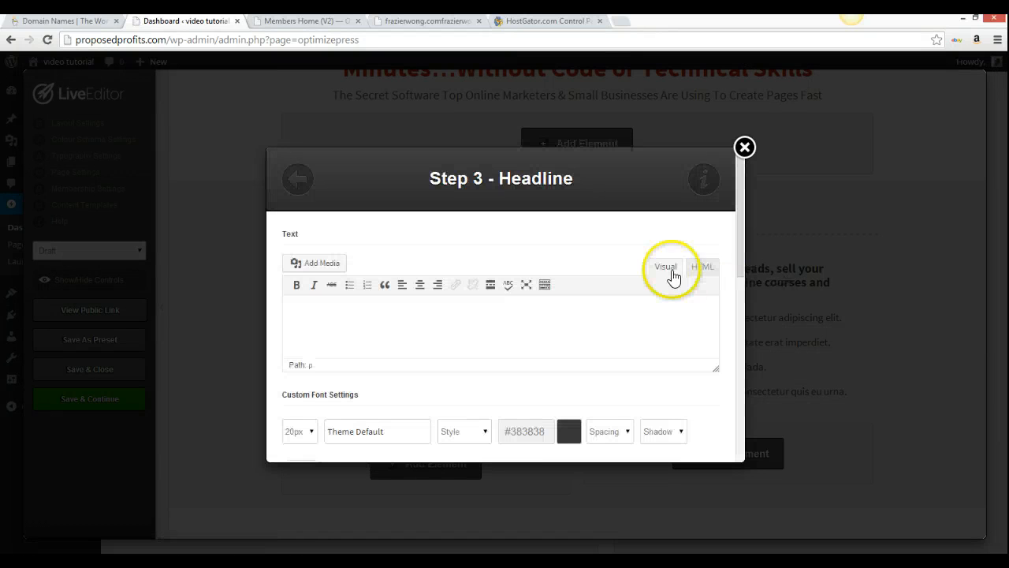
scroll(636, 332, "down", 3)
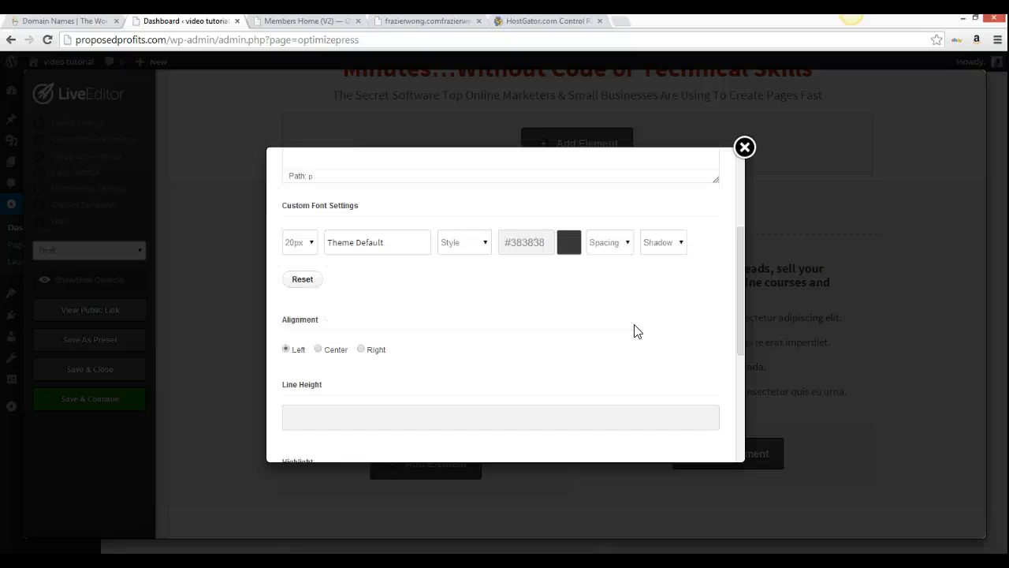
scroll(635, 331, "up", 3)
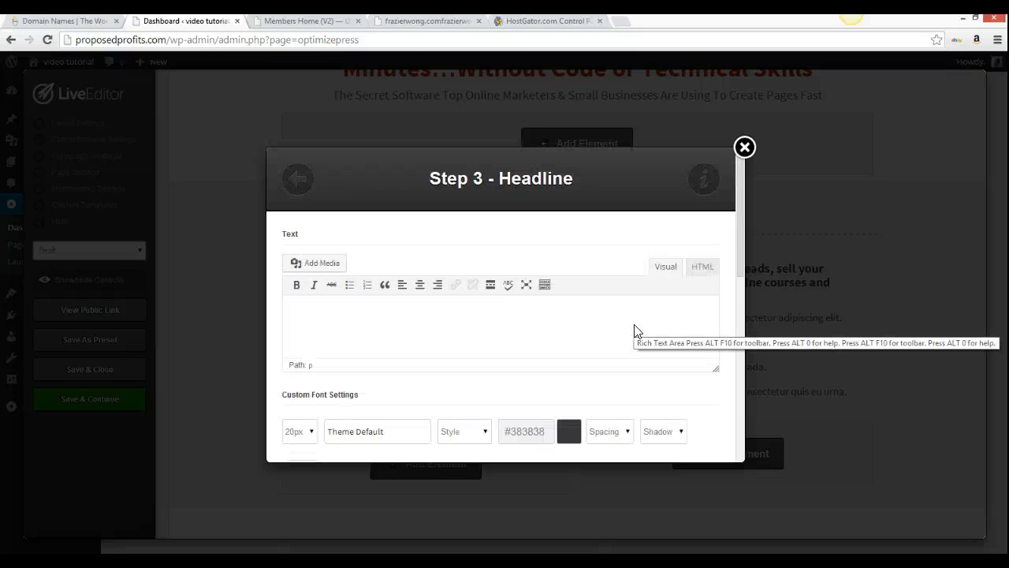
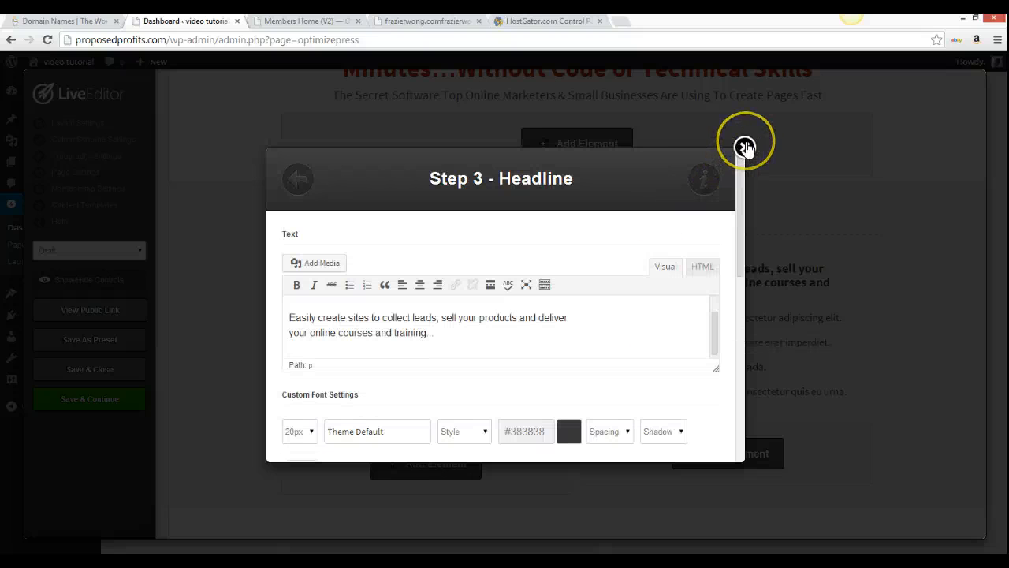
Play the headline element's help video, then close the help and headline settings dialogs
left_click(704, 181)
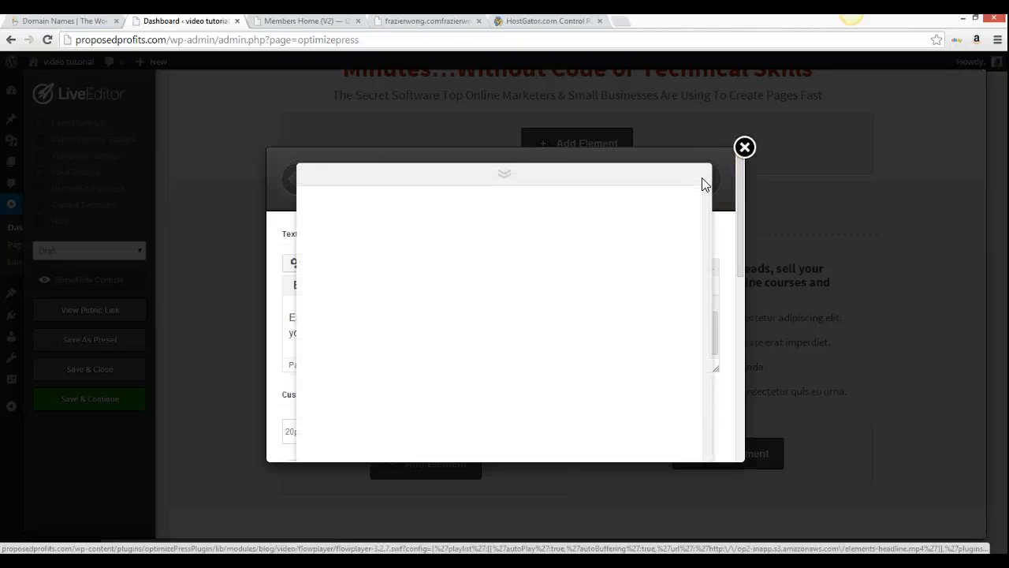
left_click(575, 198)
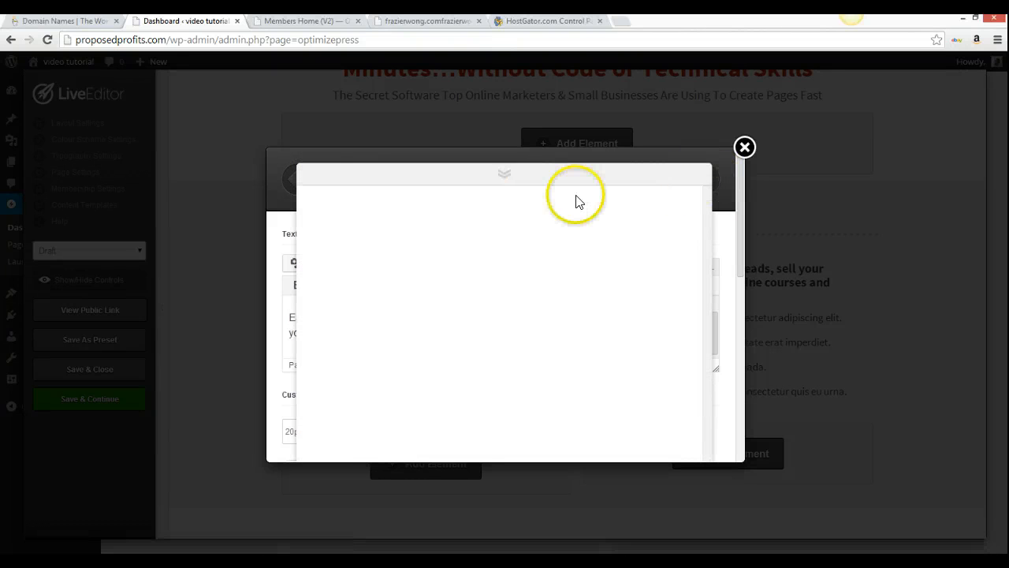
left_click(593, 416)
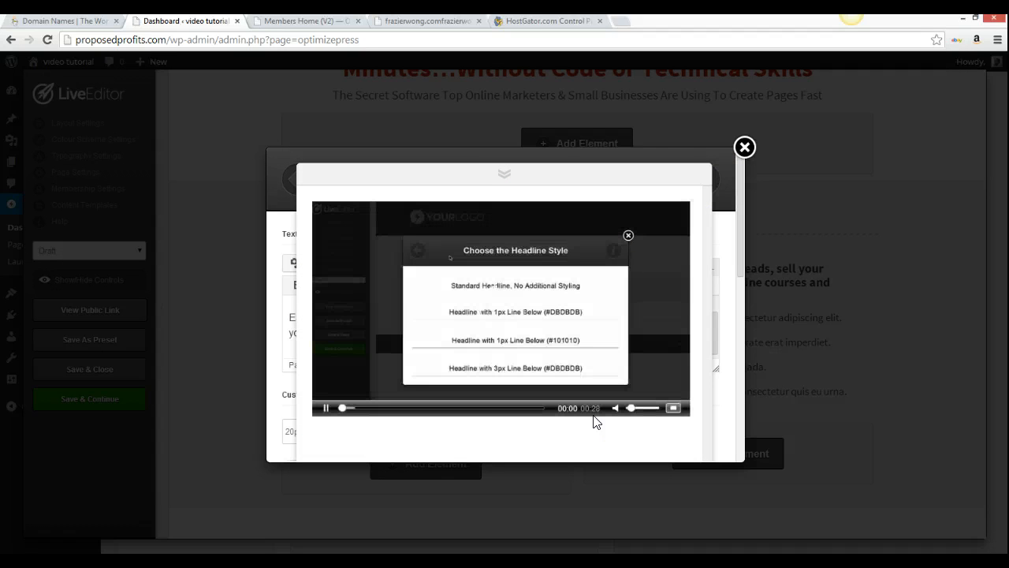
left_click(745, 148)
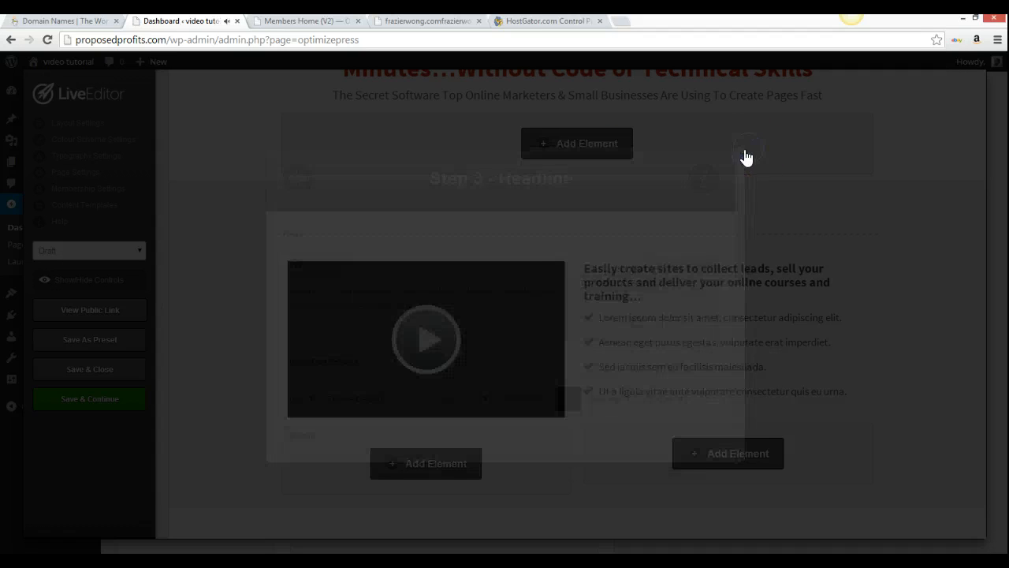
left_click(638, 349)
left_click(742, 220)
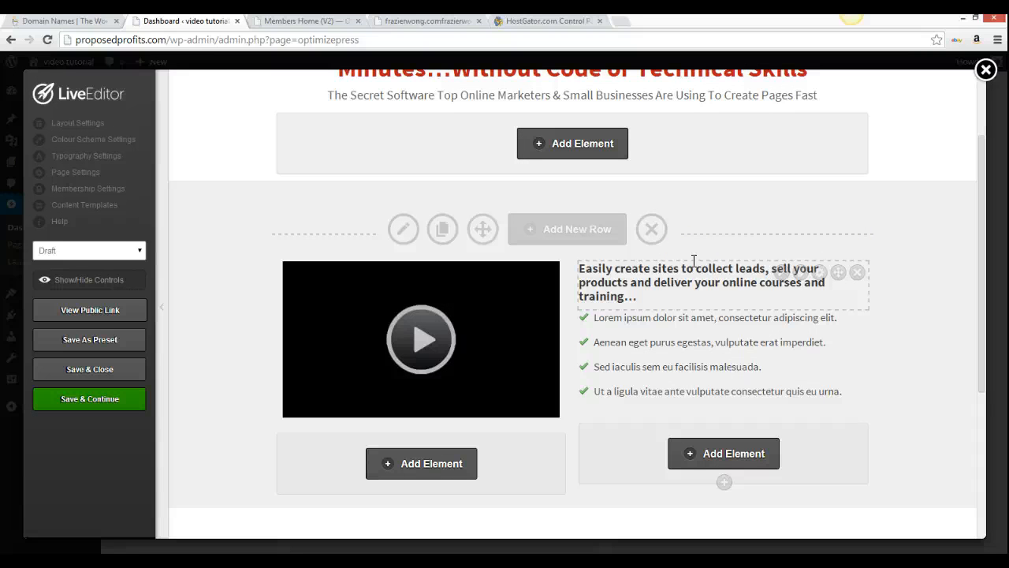
Replace the bullet block's green check-mark small icon with the green arrow icon
mouse_move(756, 387)
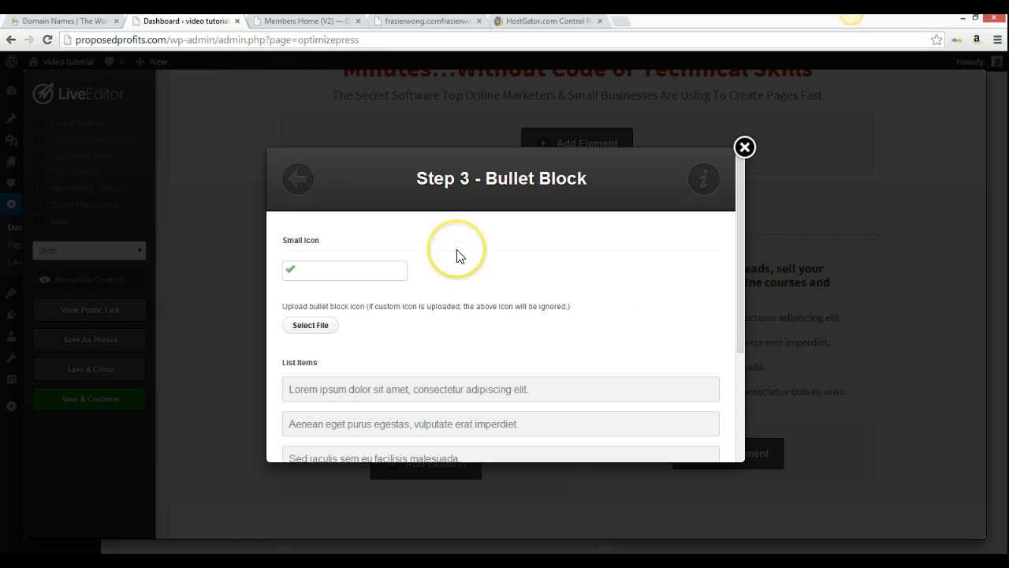
scroll(459, 257, "down", 1)
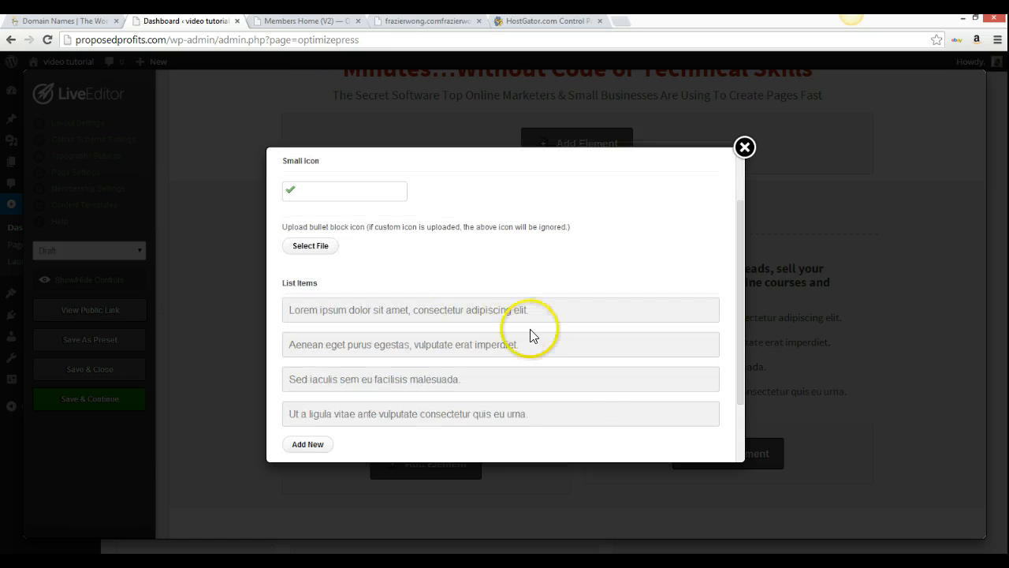
left_click(306, 194)
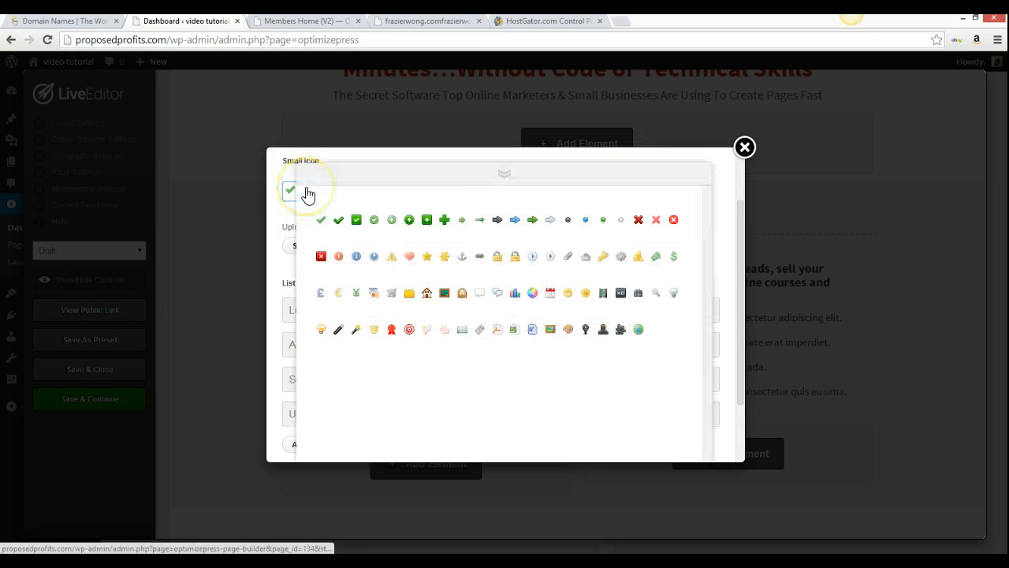
left_click(533, 220)
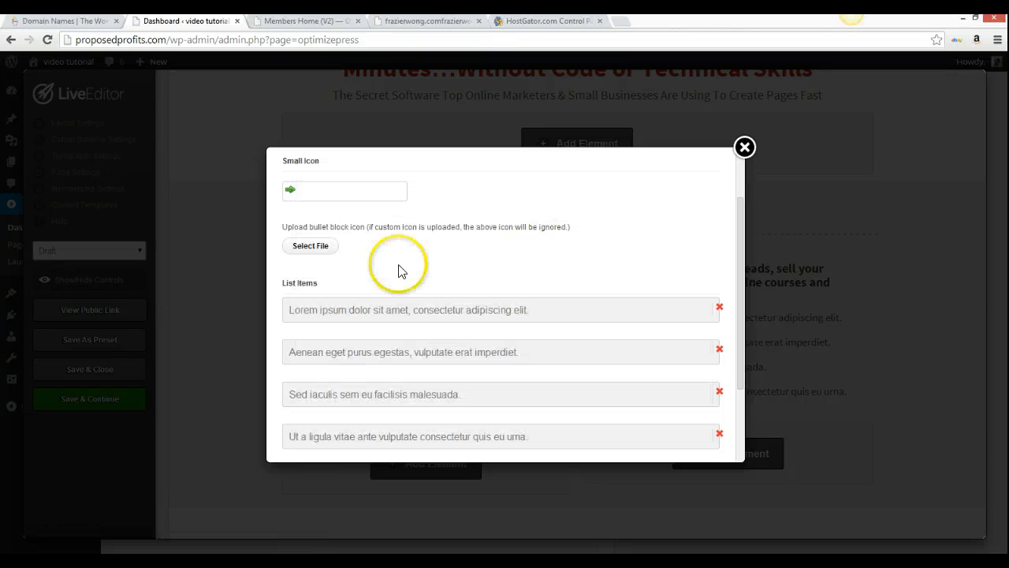
Overwrite the four Lorem ipsum bullets, from 'No Bugging Friends or Family' to 'Systems that are ready for you to use'
left_click(677, 311)
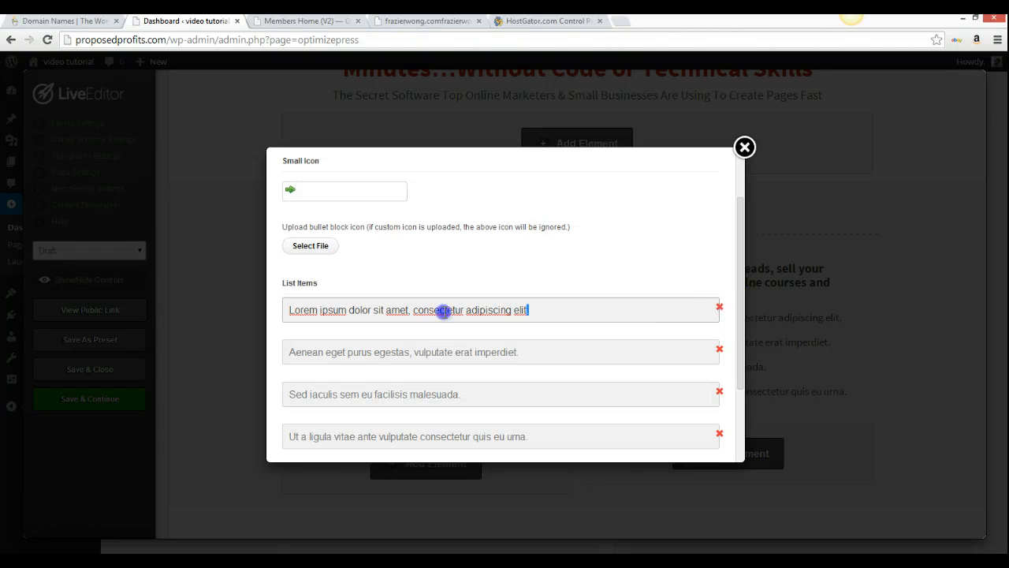
left_click_drag(289, 309, 624, 322)
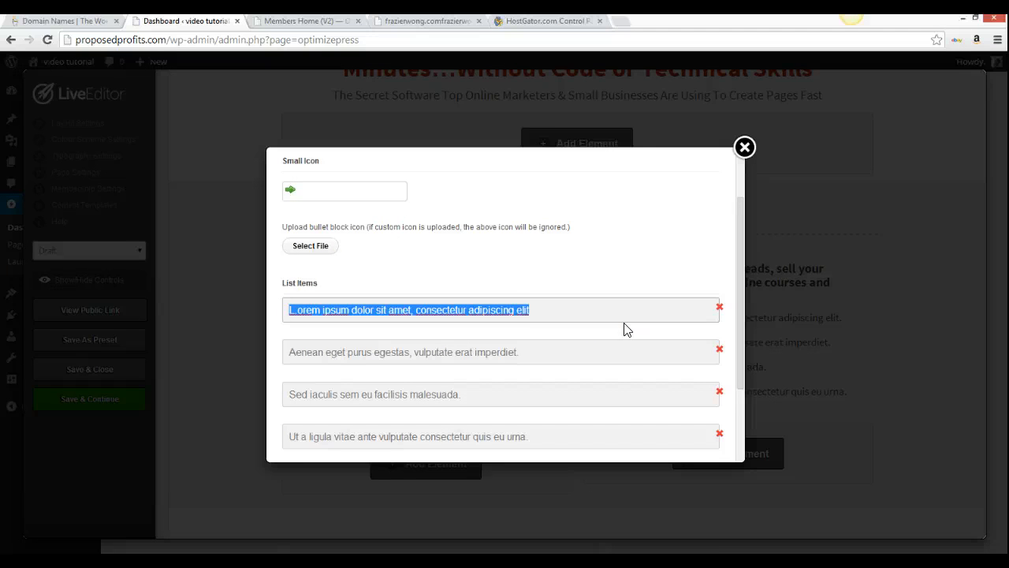
type("No Bugging Friends or Family")
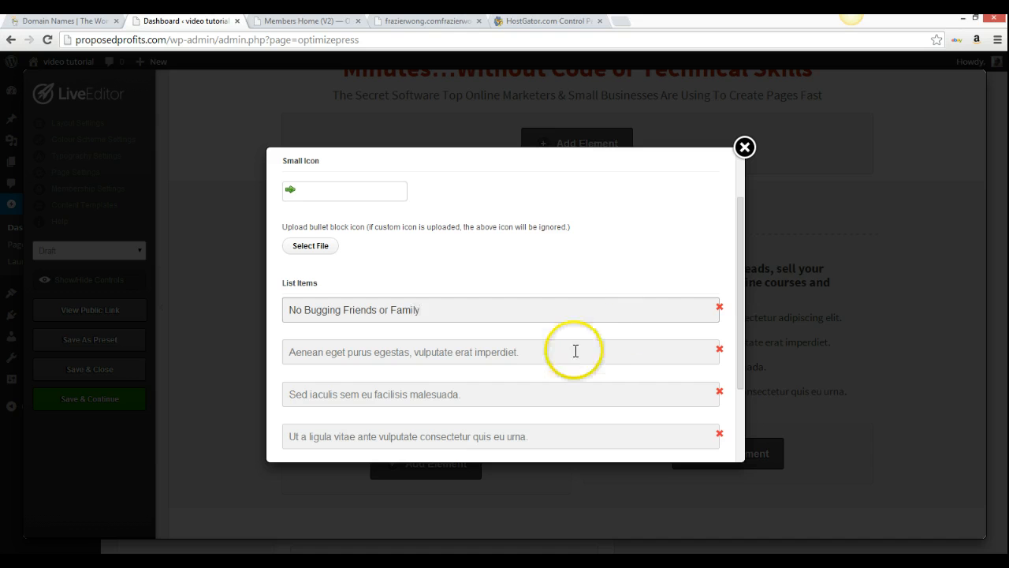
left_click_drag(522, 352, 251, 329)
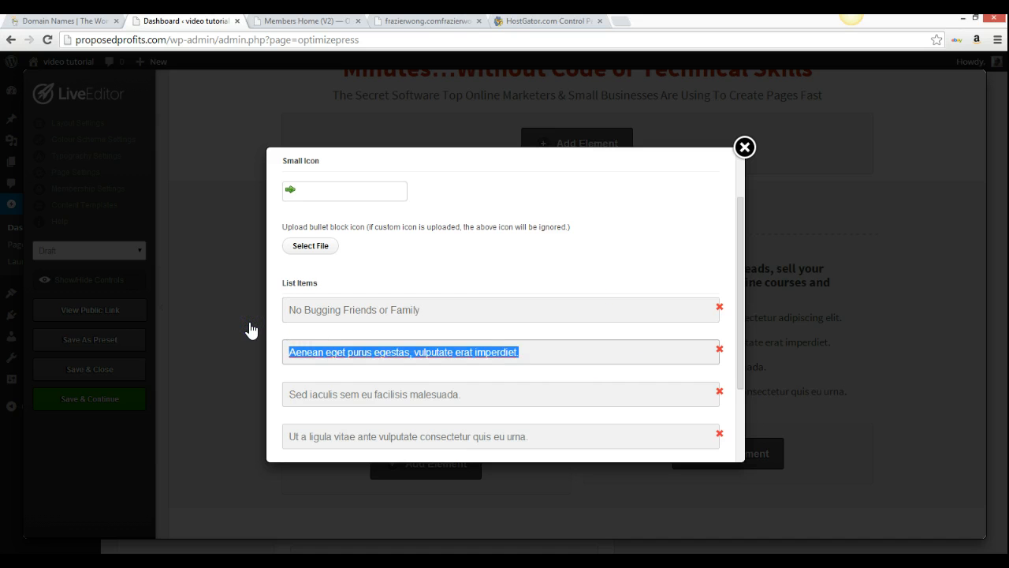
type("No Cold Calling")
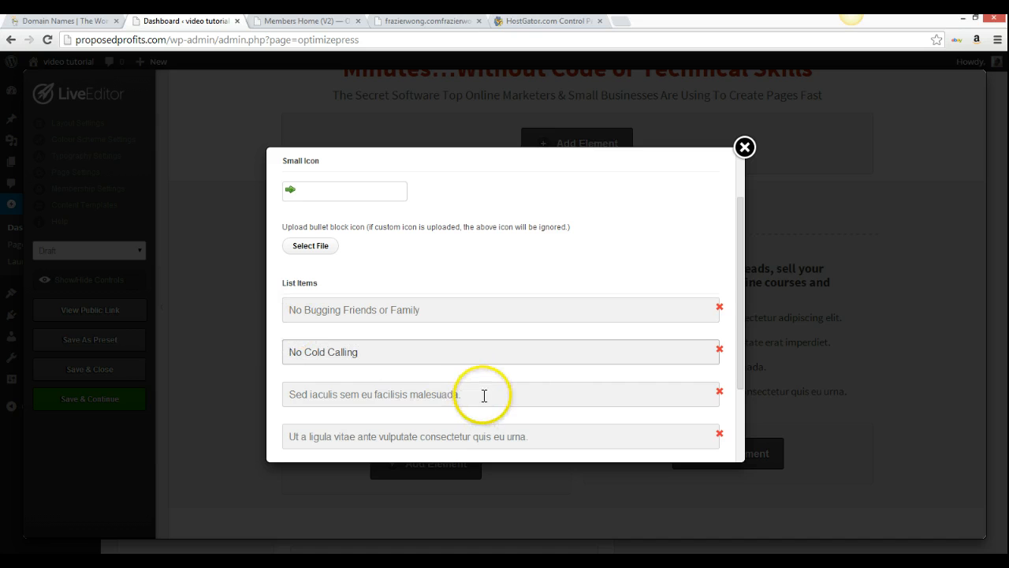
left_click_drag(478, 397, 220, 378)
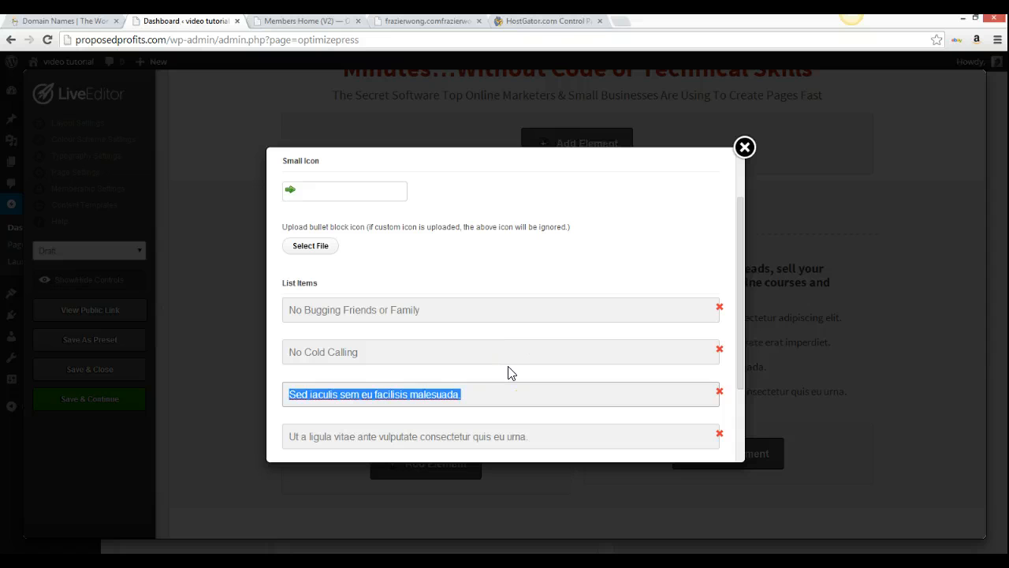
type("No 3 way calling")
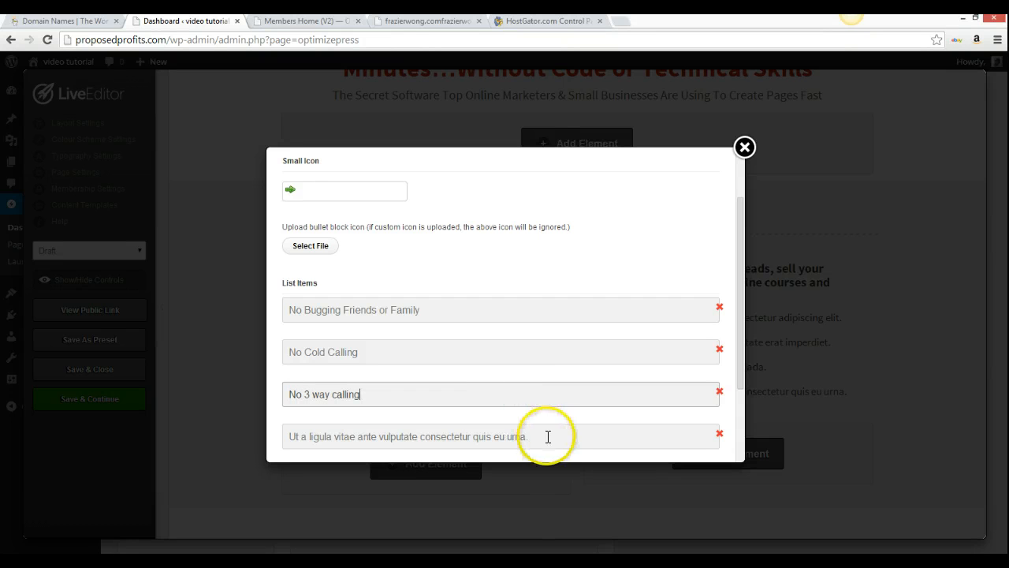
left_click_drag(546, 437, 266, 437)
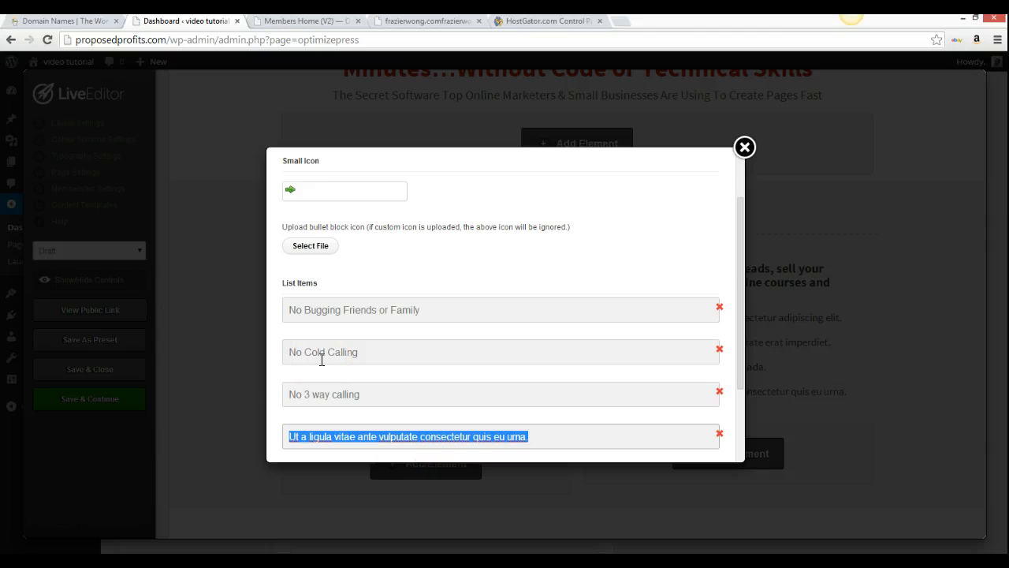
type("Systems")
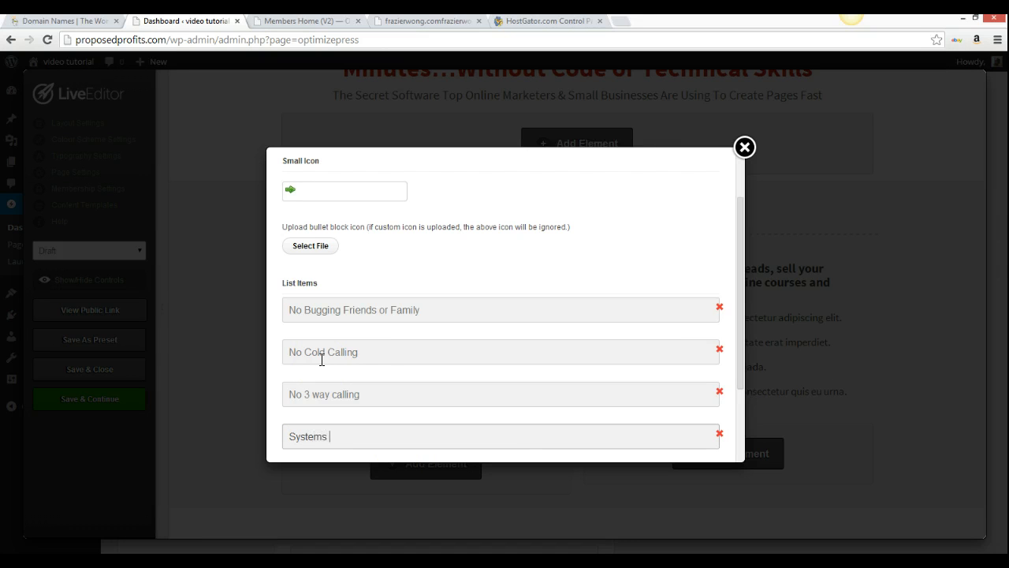
left_click(326, 346)
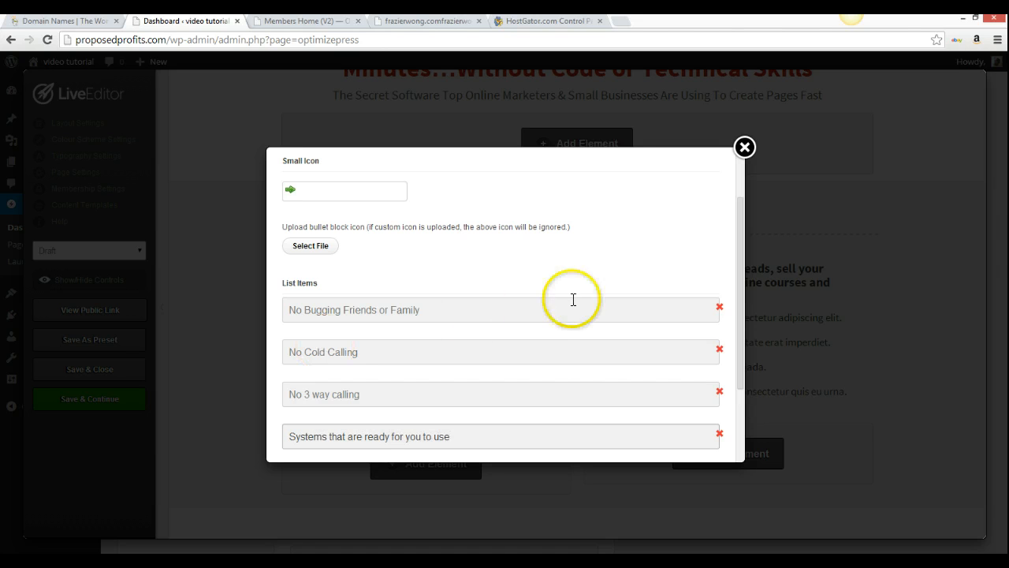
scroll(599, 292, "down", 2)
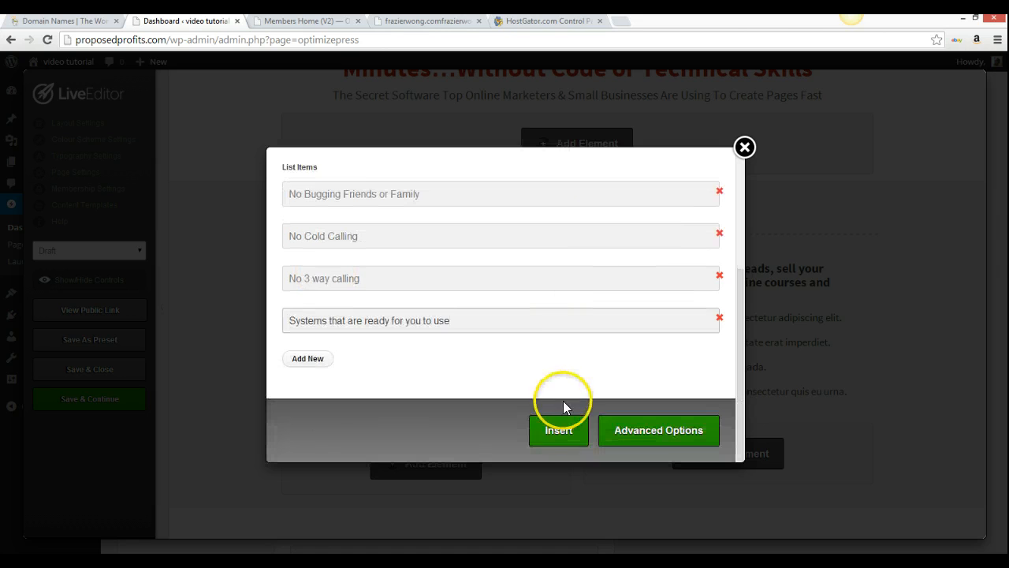
Insert the arrow bullet block, open the video element's settings, and start a new browser tab
left_click(564, 429)
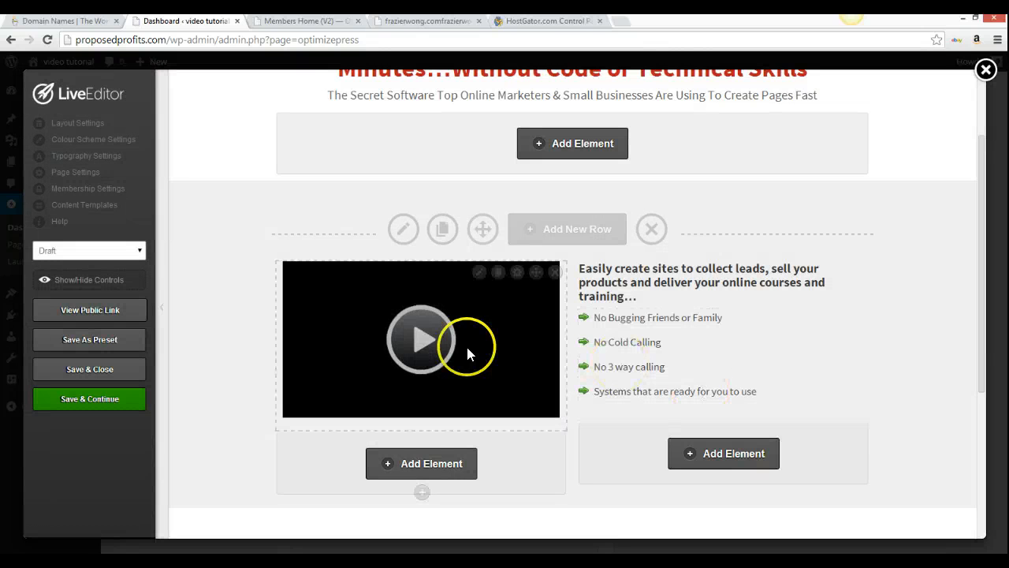
left_click(479, 273)
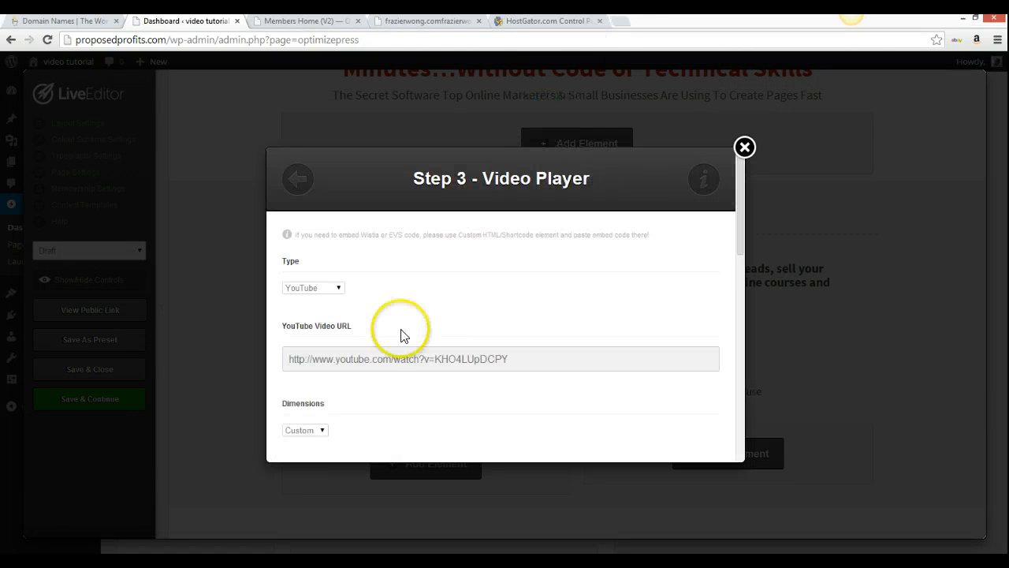
left_click(623, 21)
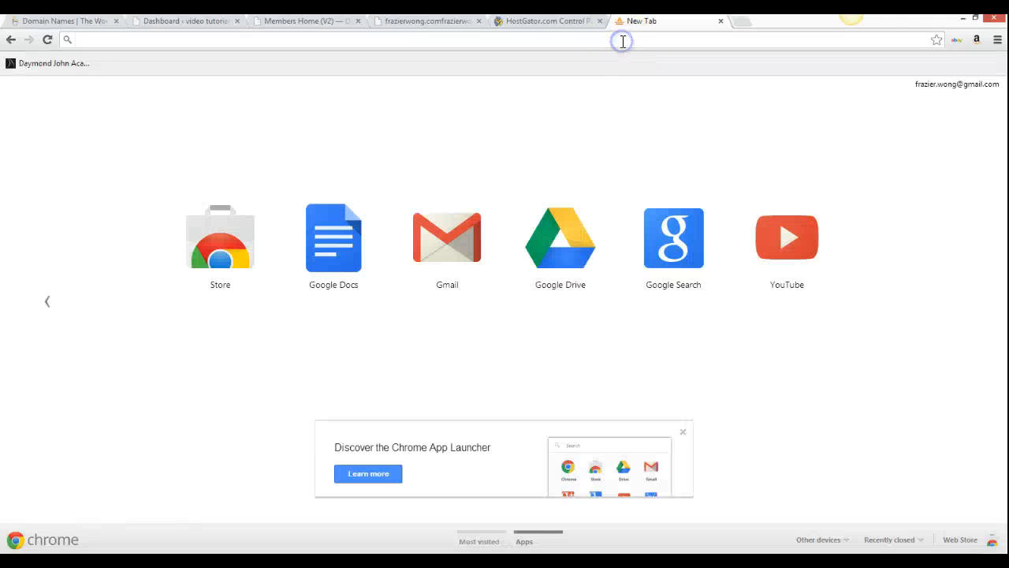
On youtube.com, open and pause 'Is This Multi Level Marketing?' and view its Share > Embed code
type("youtube.com")
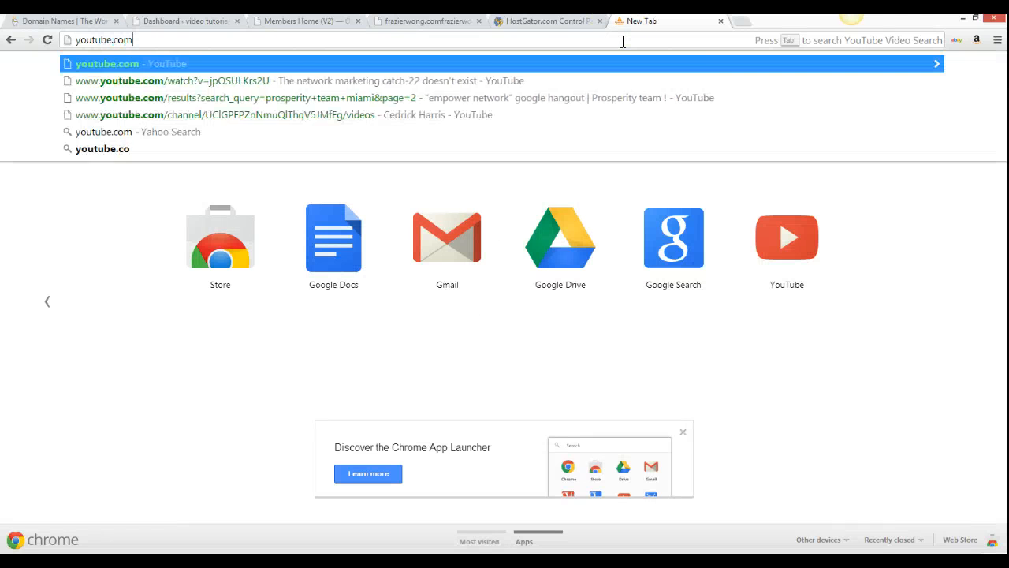
key("Return")
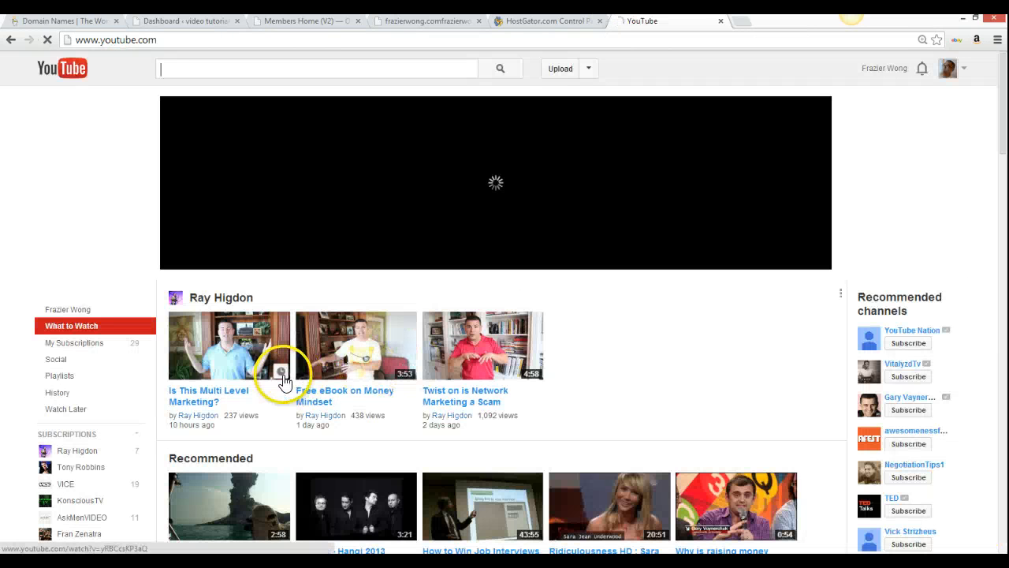
scroll(218, 400, "down", 1)
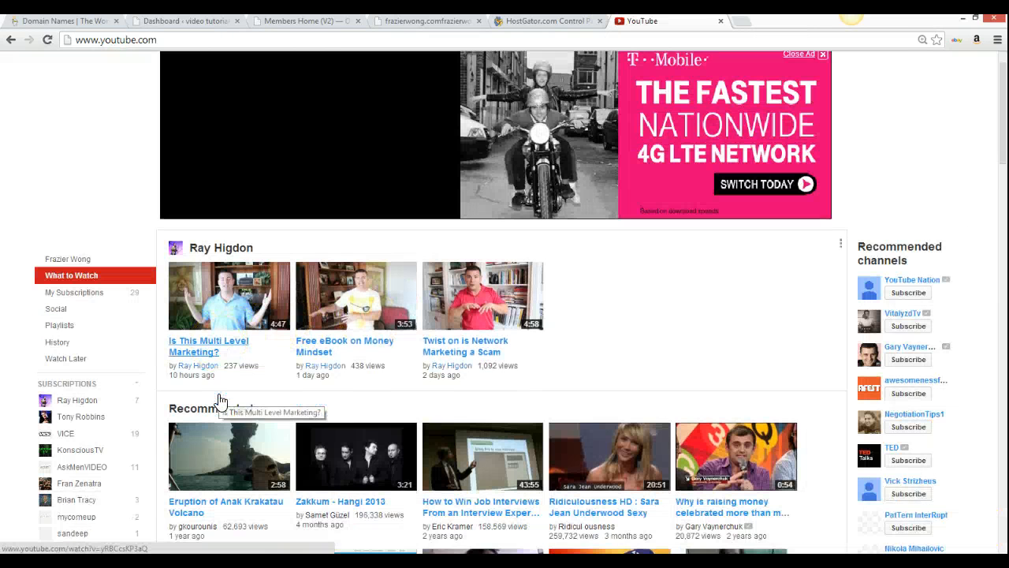
left_click(194, 330)
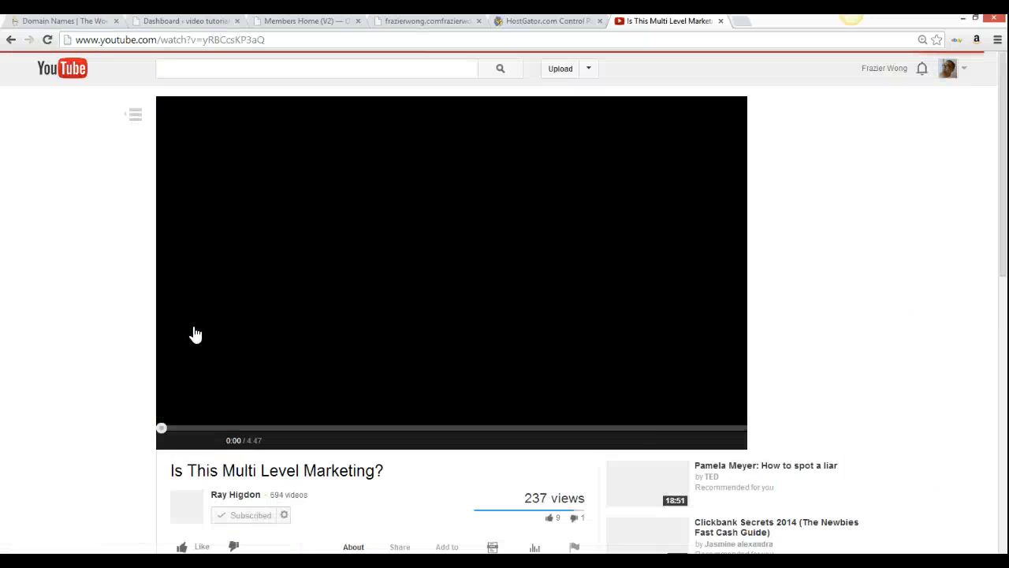
scroll(272, 394, "down", 1)
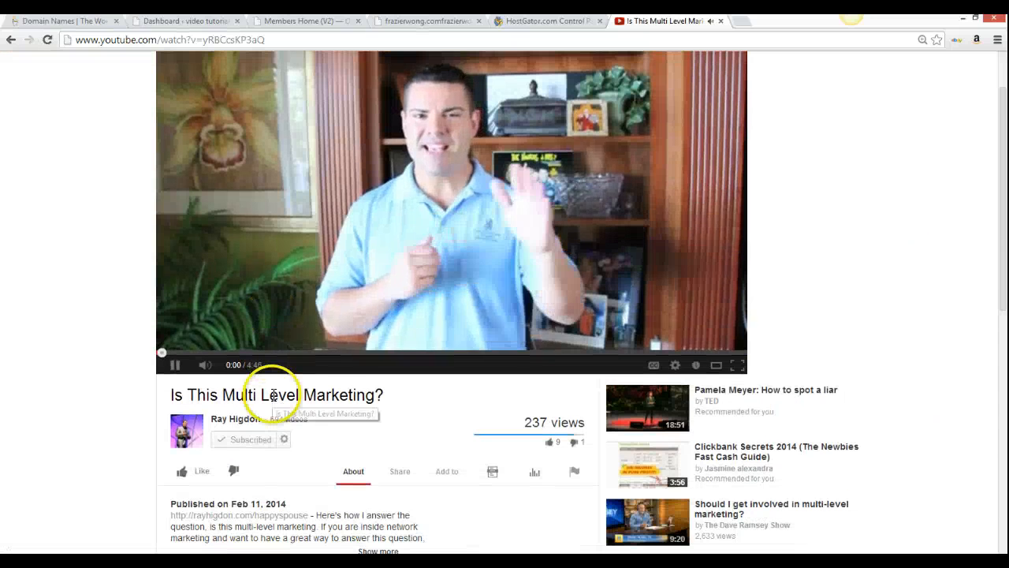
left_click(174, 364)
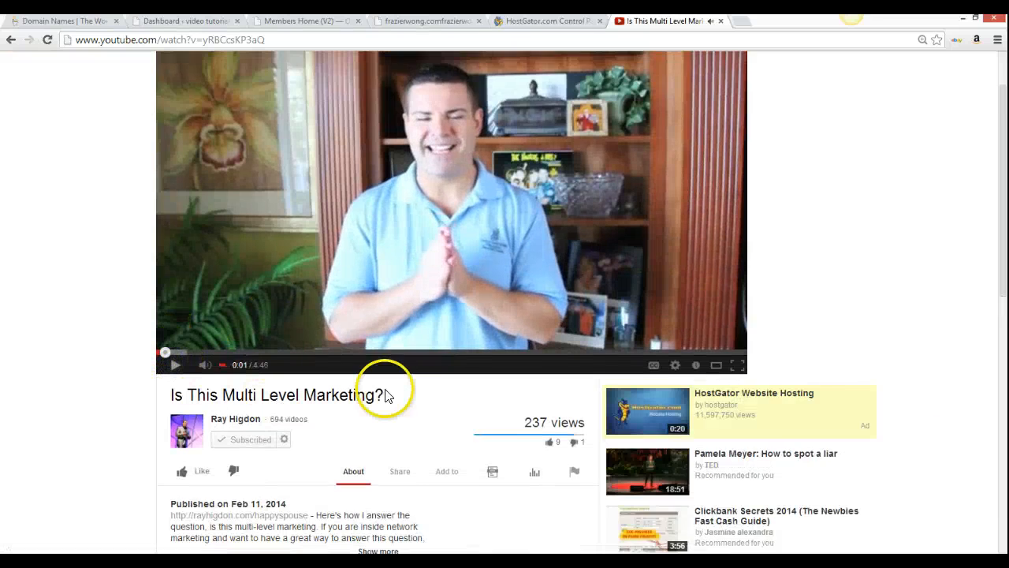
scroll(383, 390, "down", 1)
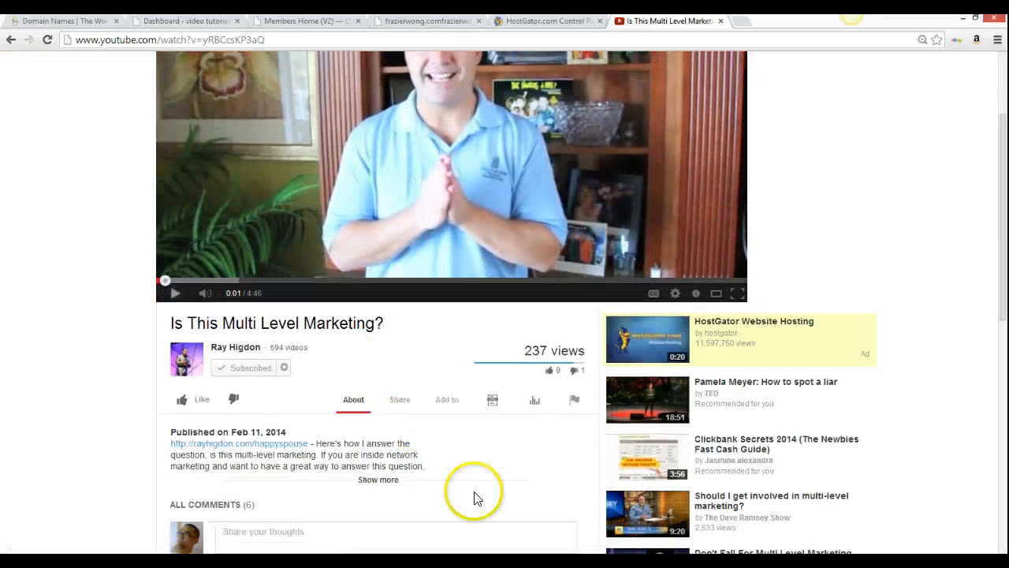
left_click(400, 400)
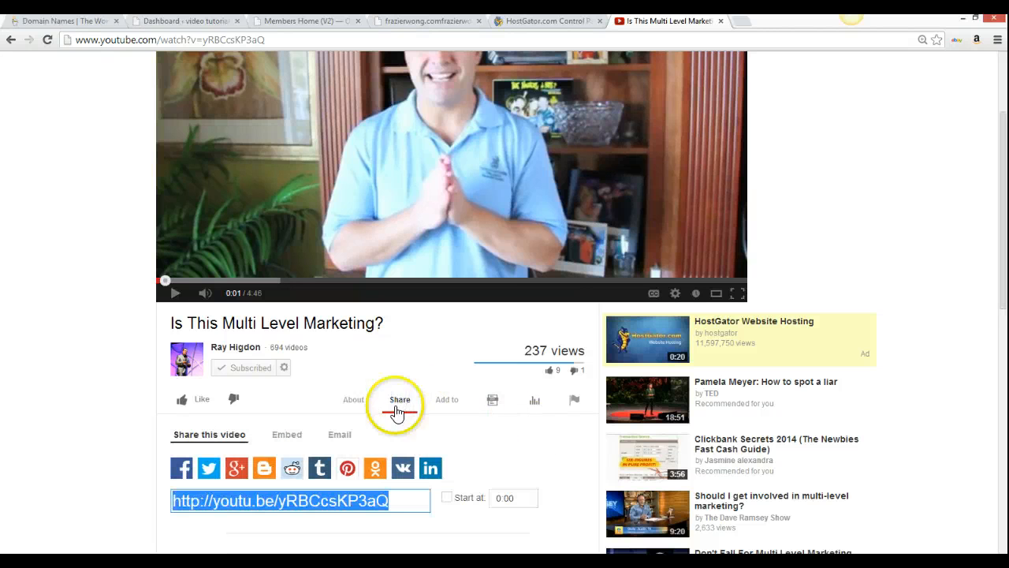
left_click(293, 434)
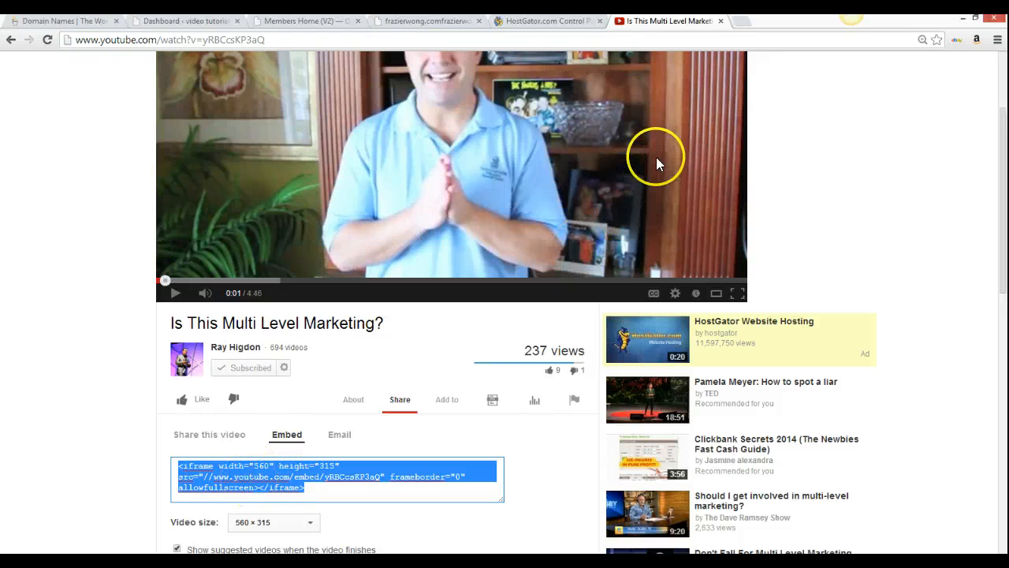
Copy the YouTube video's full page address and return to the editor's Video Player settings
left_click(429, 21)
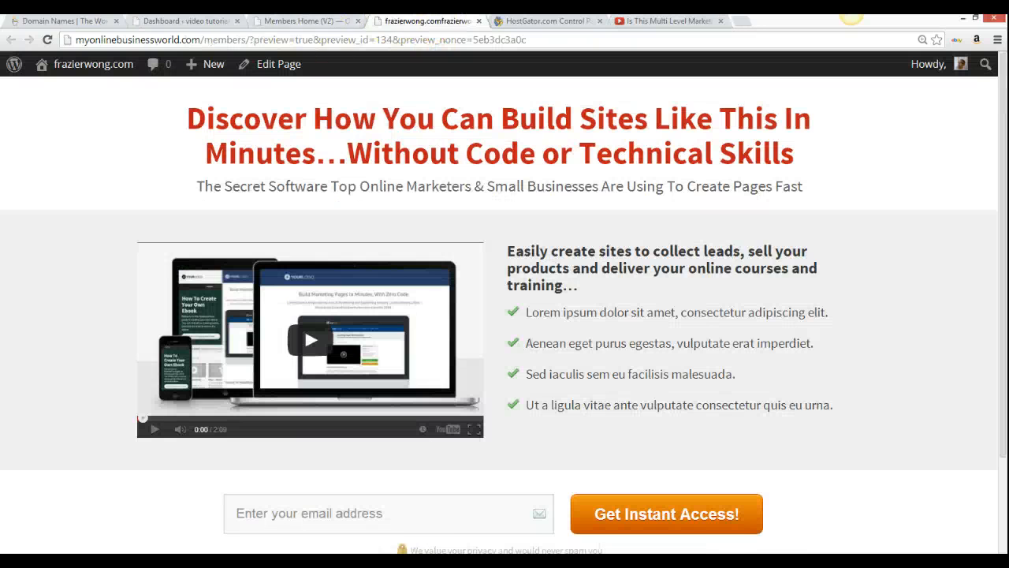
left_click(291, 24)
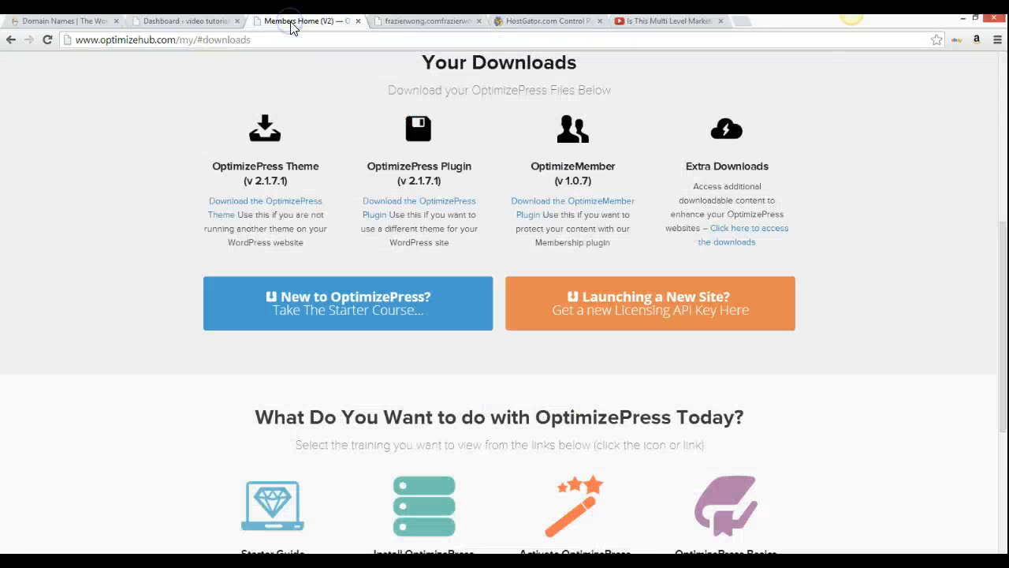
left_click(192, 21)
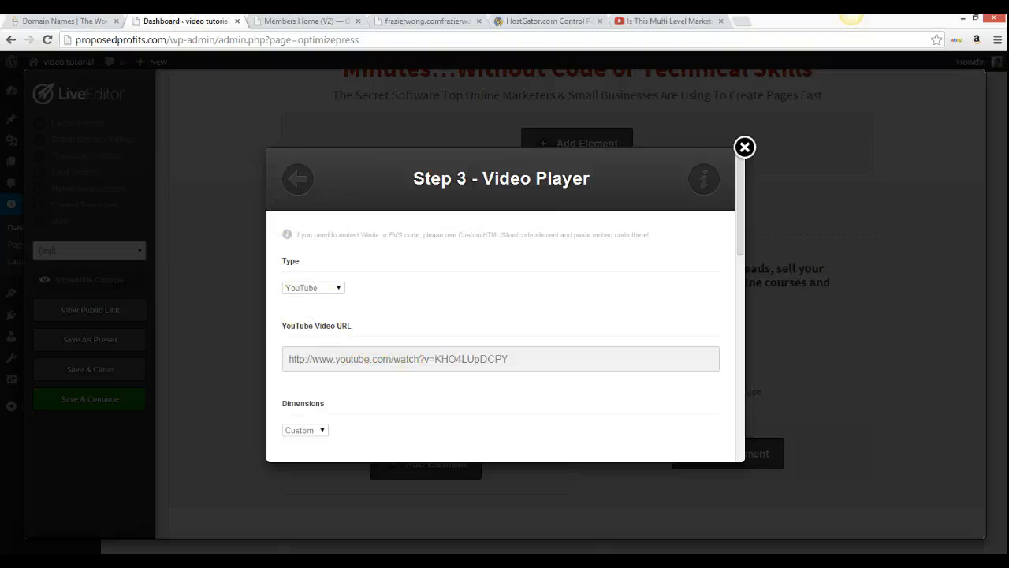
left_click(670, 20)
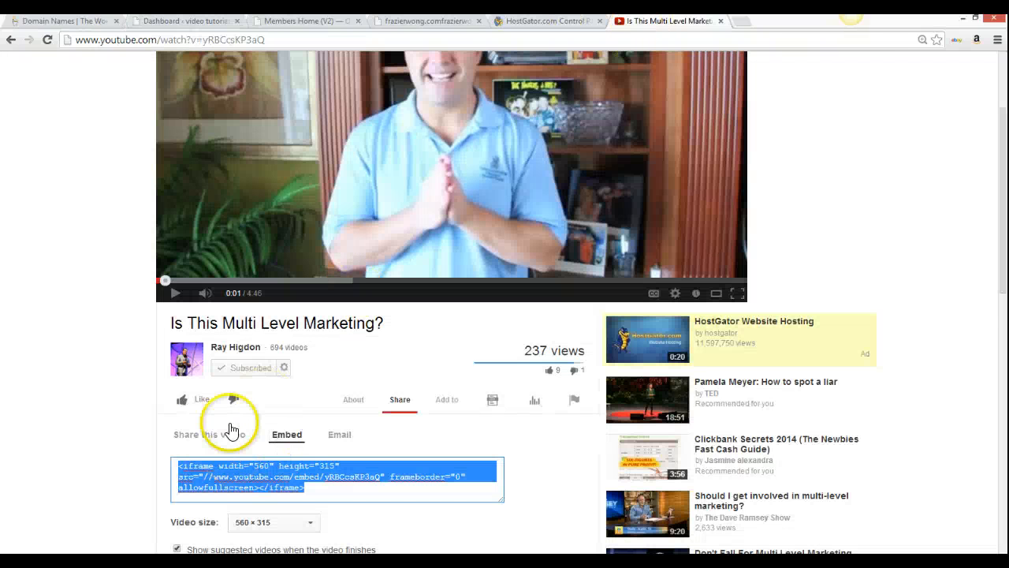
left_click(225, 440)
scroll(326, 500, "up", 2)
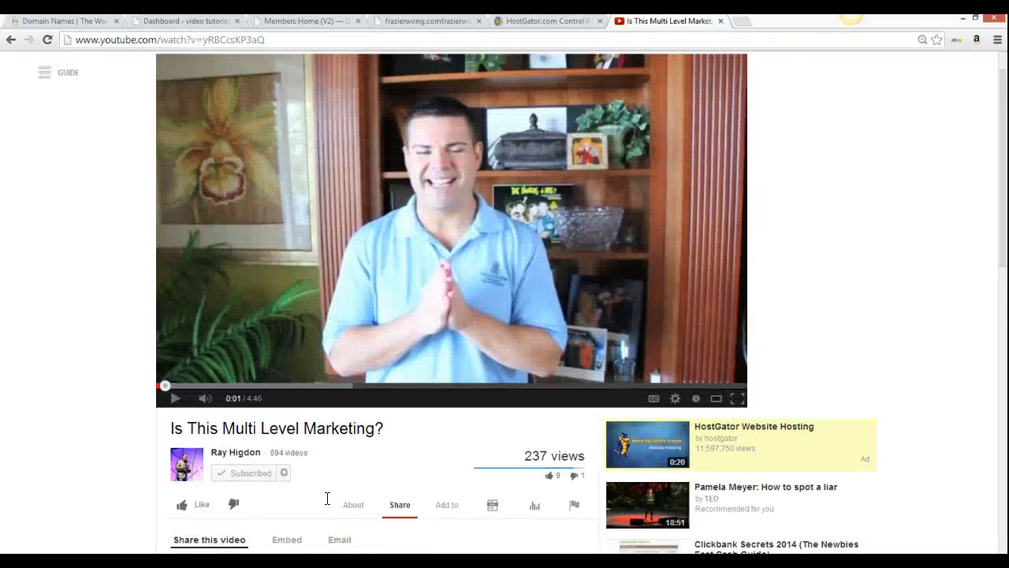
scroll(328, 499, "down", 2)
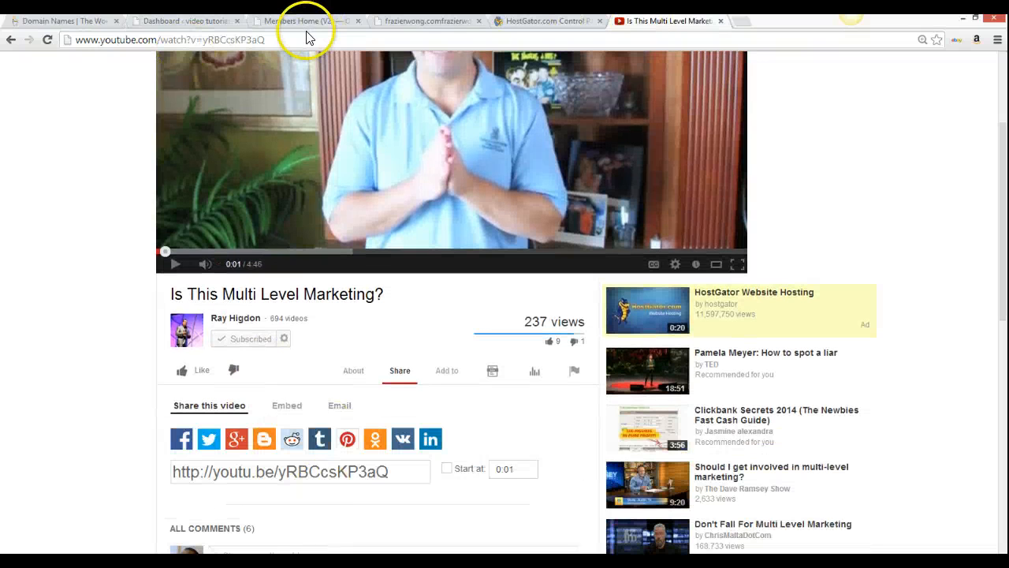
left_click_drag(300, 38, 75, 39)
key("ctrl+c")
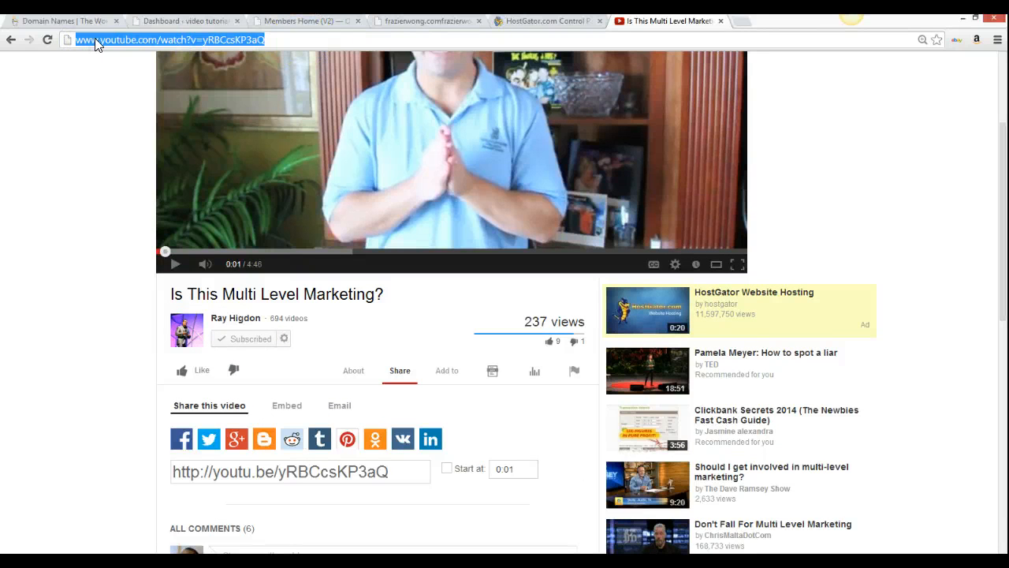
left_click(182, 22)
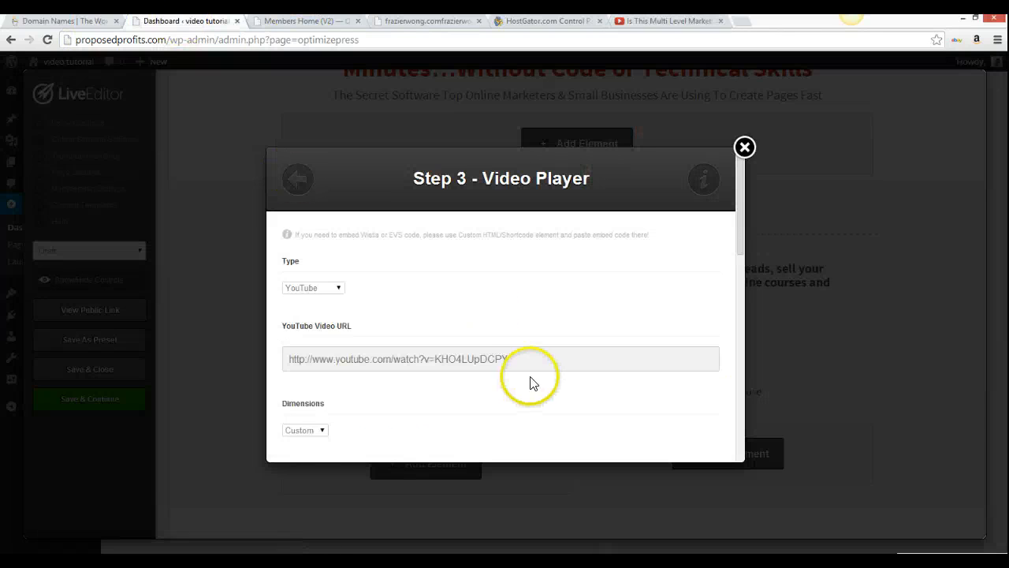
Paste the new YouTube address, enable Auto Play and Hide Controls, and insert the video
left_click_drag(529, 359, 271, 359)
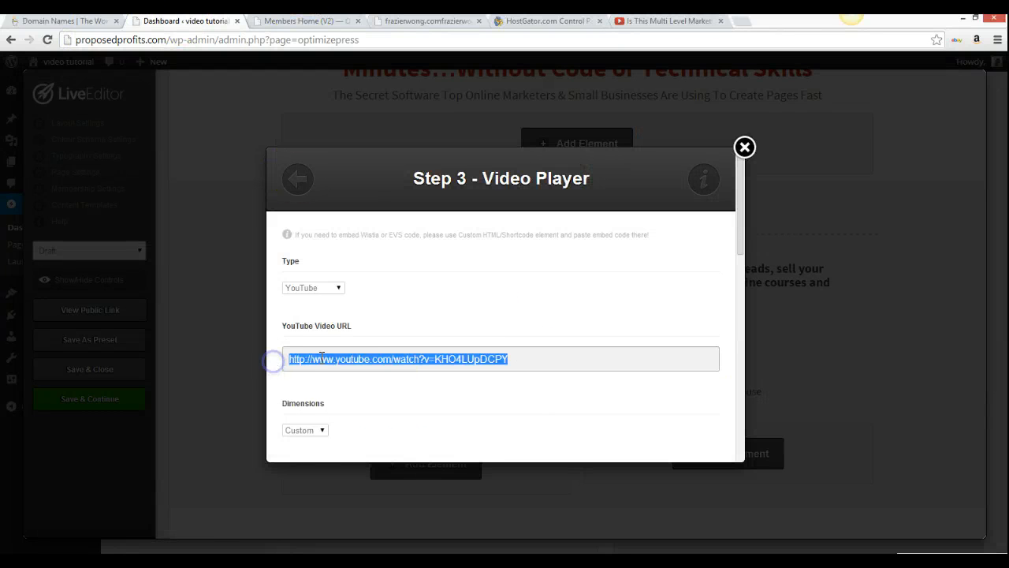
key("ctrl+v")
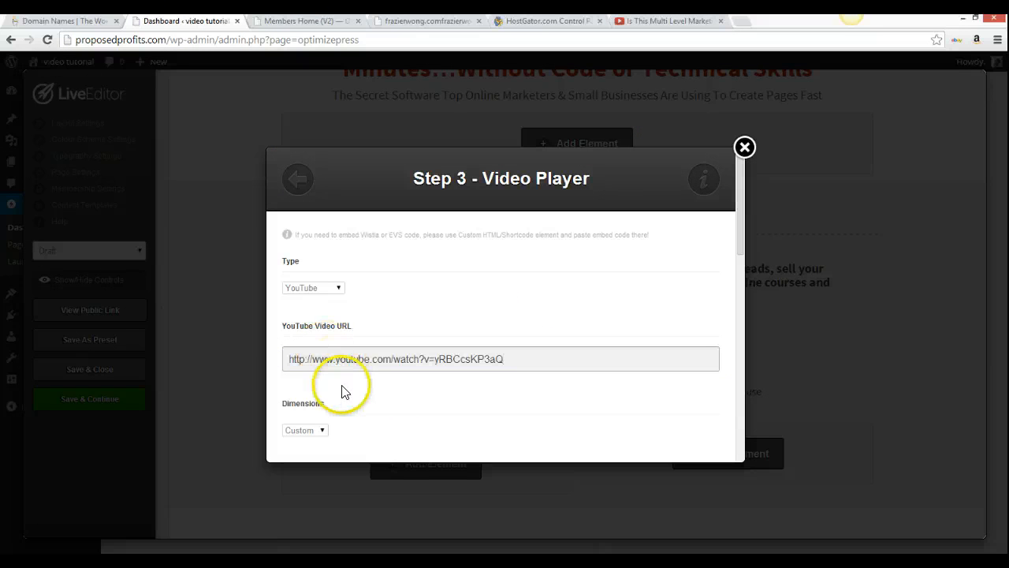
scroll(343, 392, "down", 2)
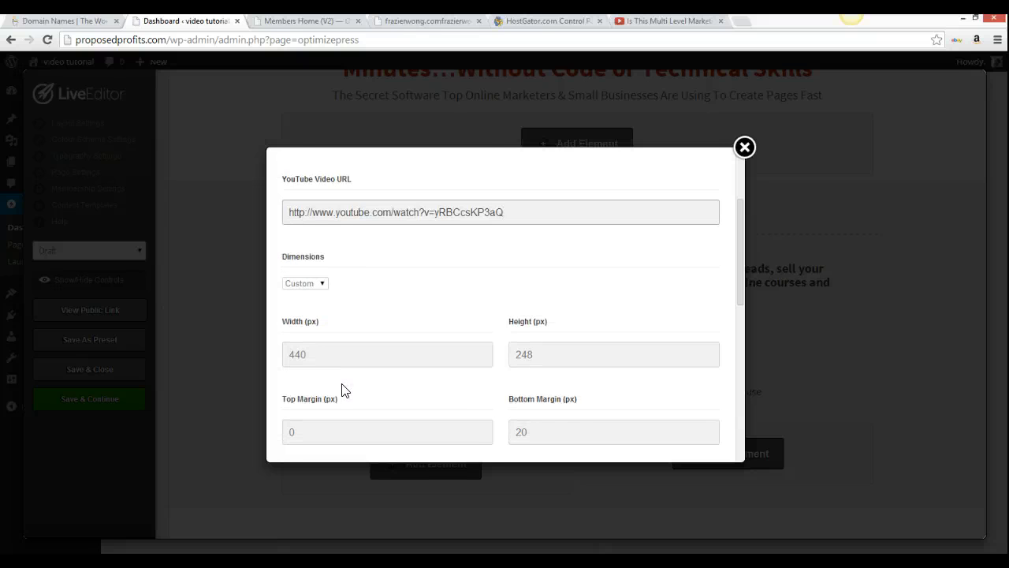
scroll(343, 304, "down", 2)
left_click(402, 345)
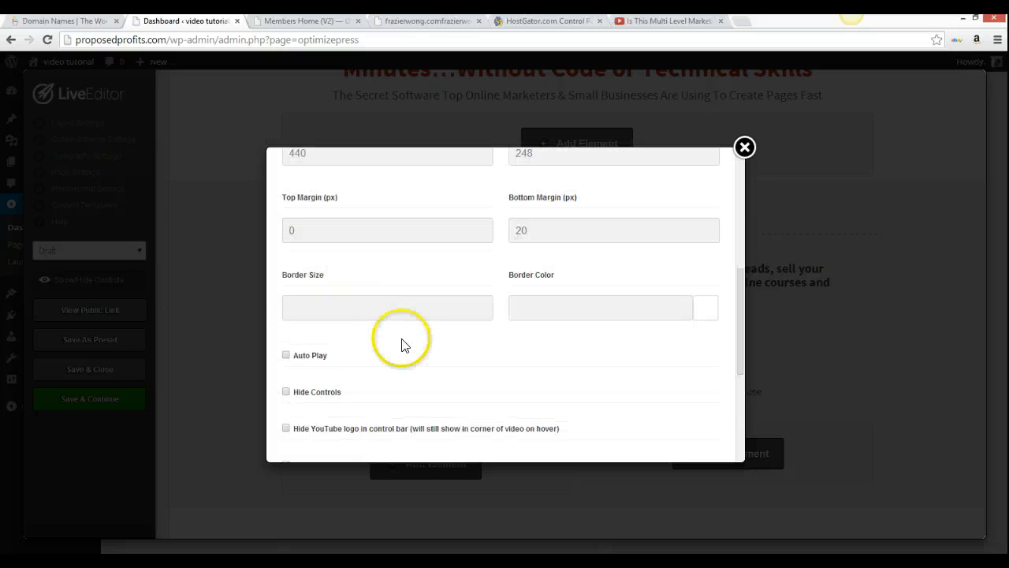
left_click(286, 356)
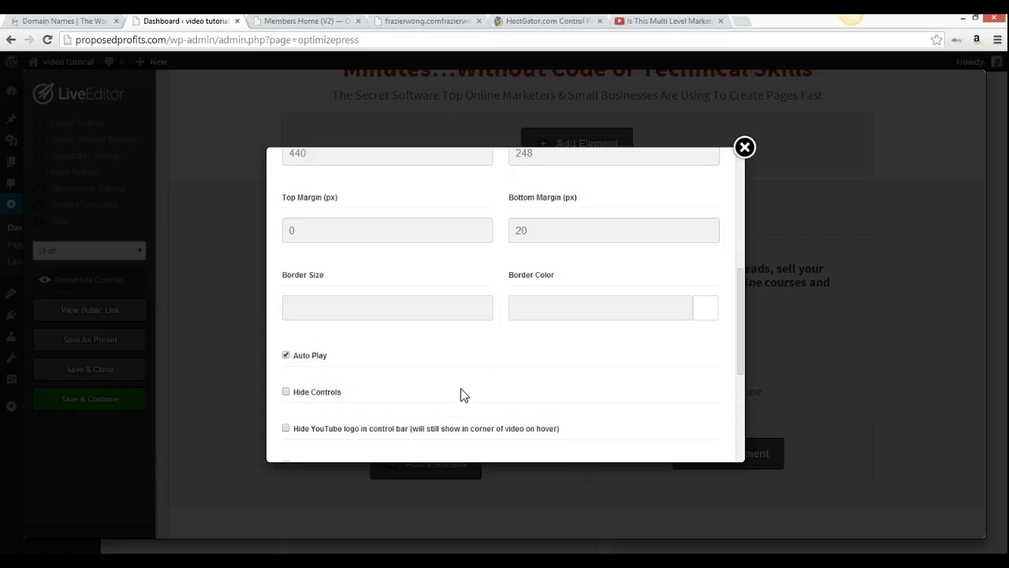
scroll(461, 394, "down", 2)
left_click(287, 233)
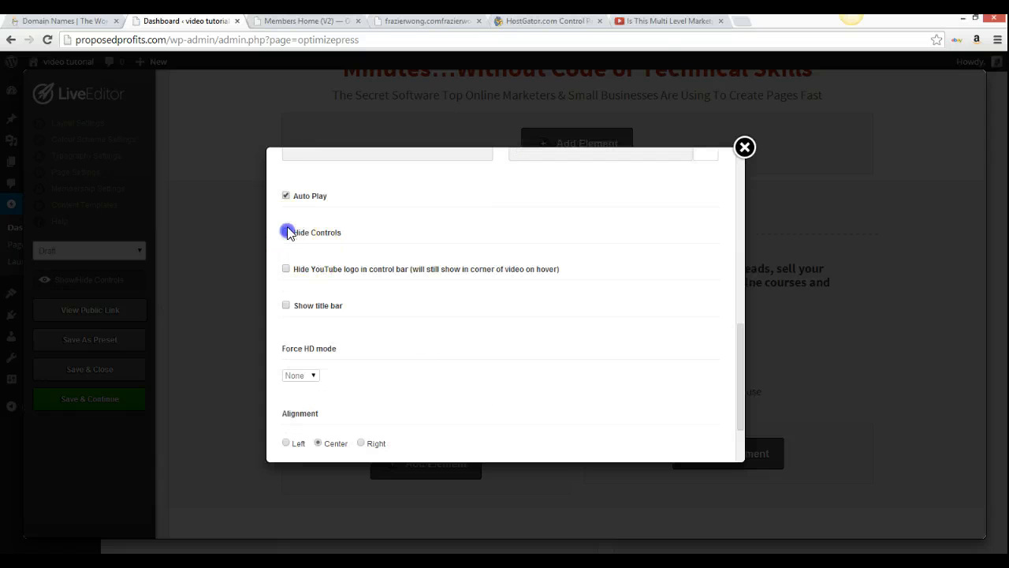
scroll(481, 348, "down", 2)
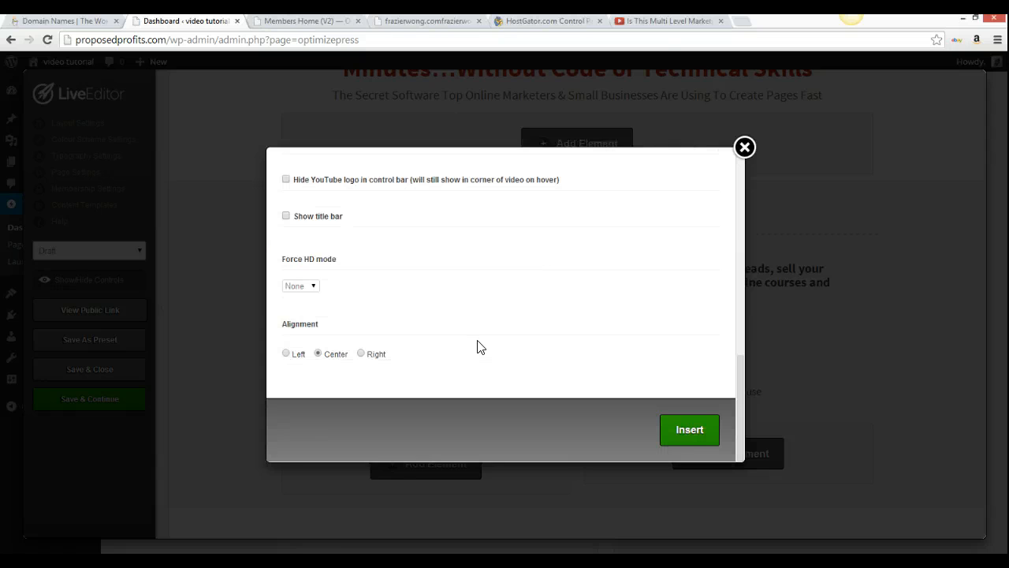
left_click(688, 428)
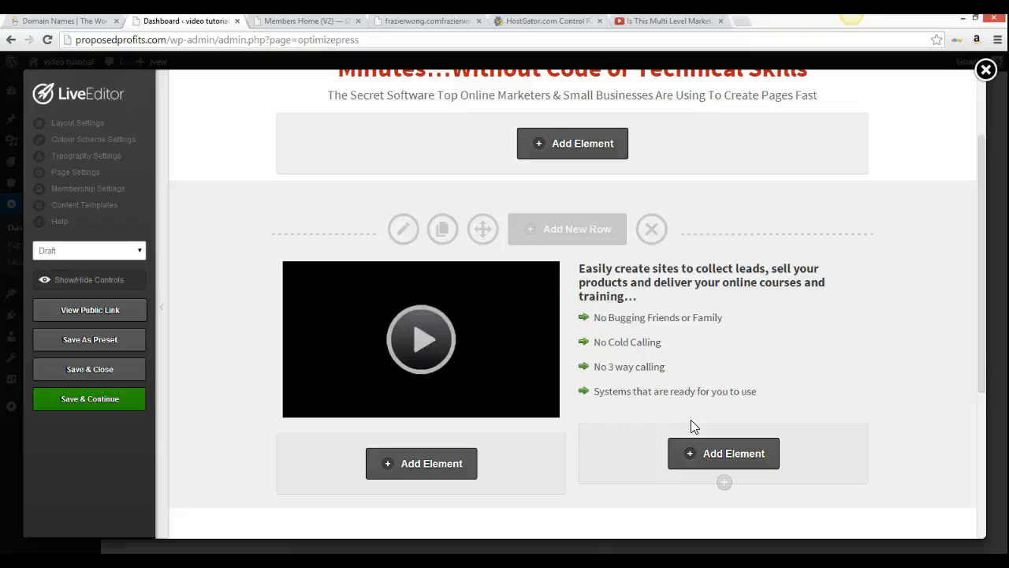
Save the page layout with Save & Continue and dismiss the Saved alert
left_click(445, 341)
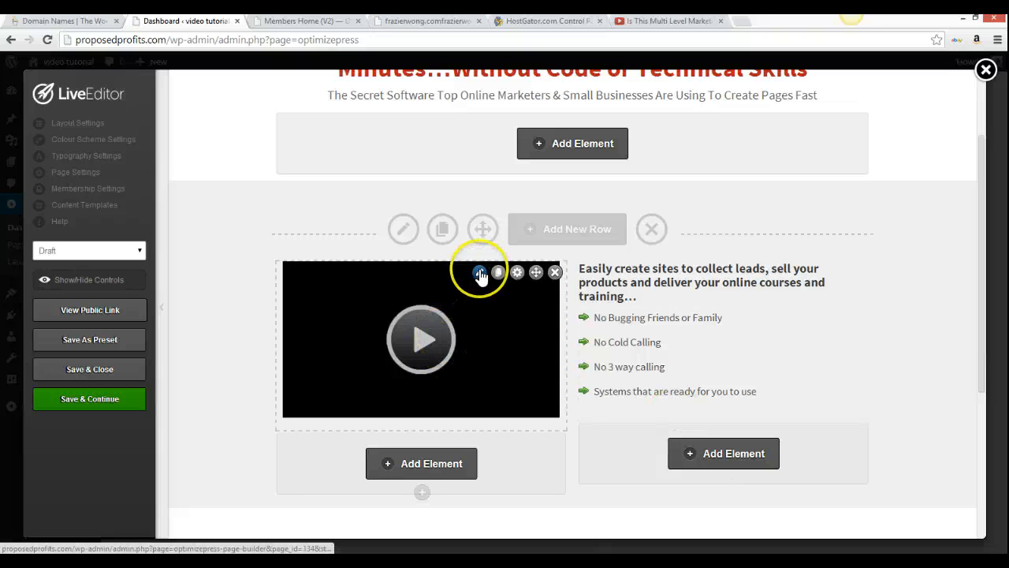
scroll(480, 276, "up", 2)
scroll(479, 276, "down", 5)
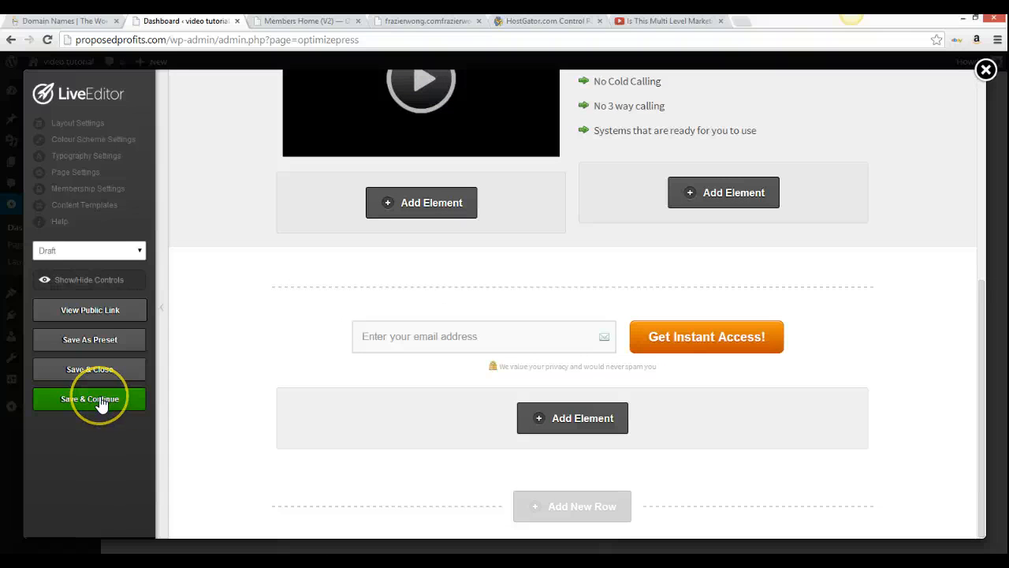
left_click(100, 405)
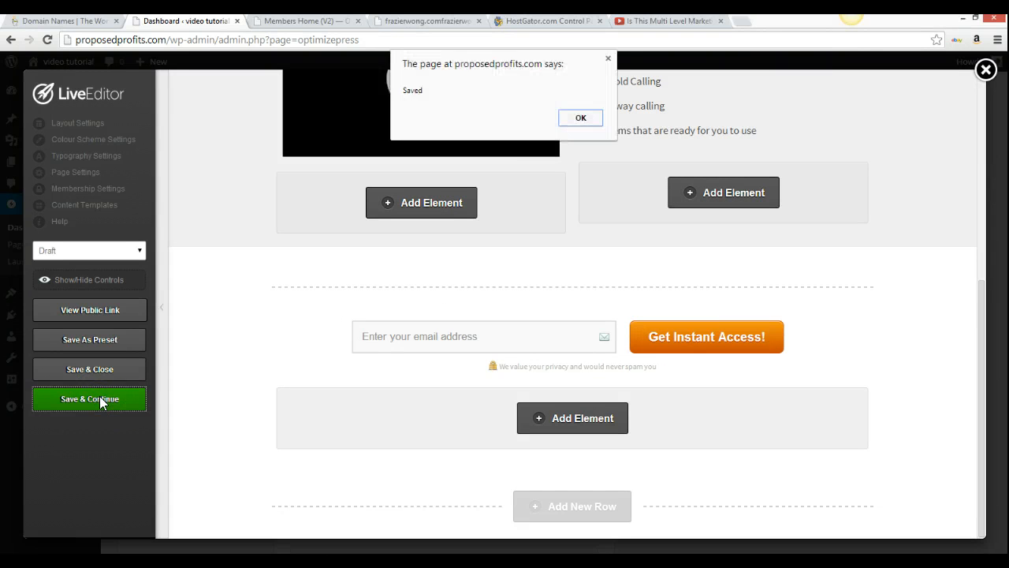
left_click(585, 120)
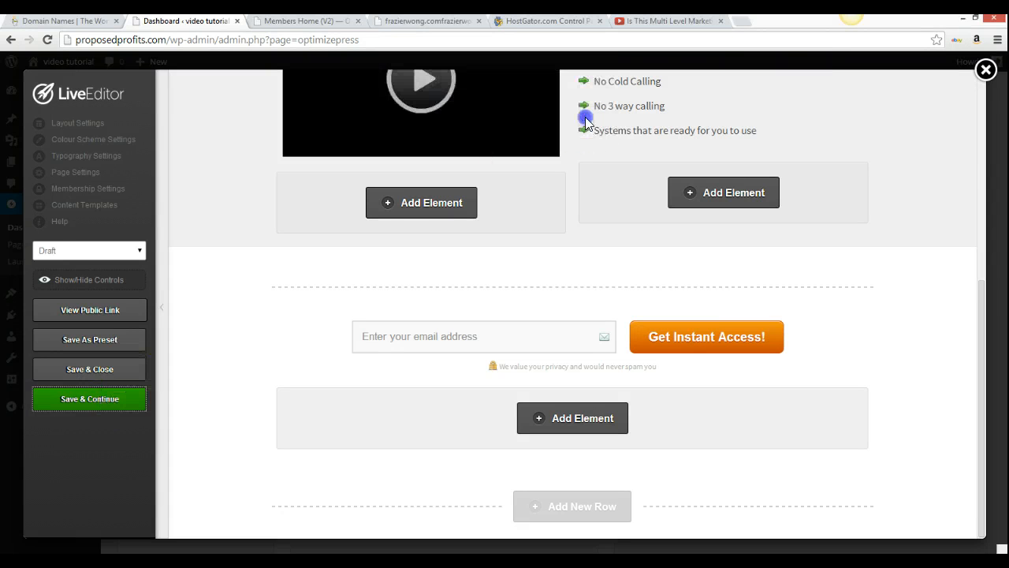
Close the LiveEditor and confirm leaving it
scroll(412, 244, "up", 1)
scroll(412, 244, "up", 3)
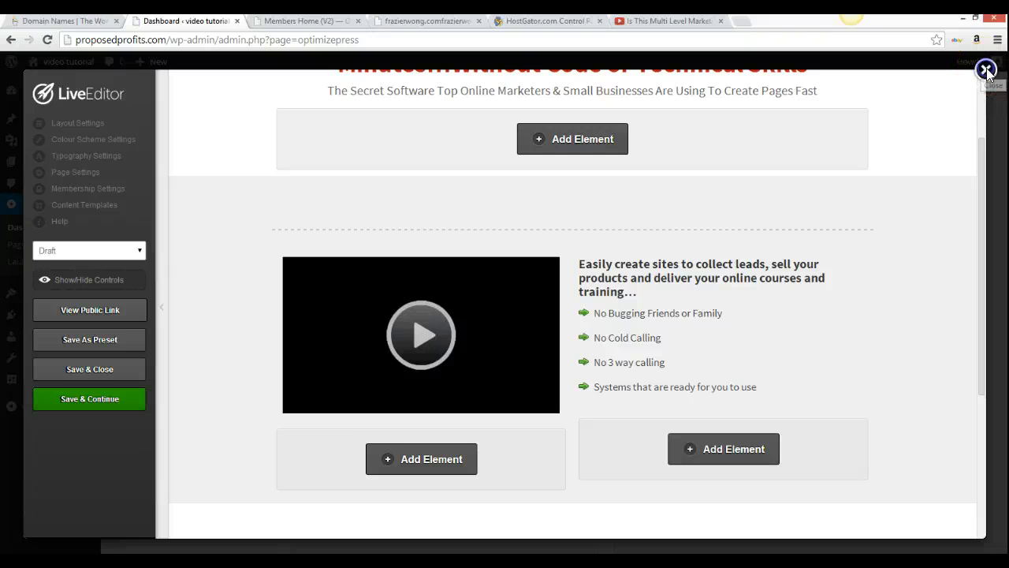
left_click(987, 70)
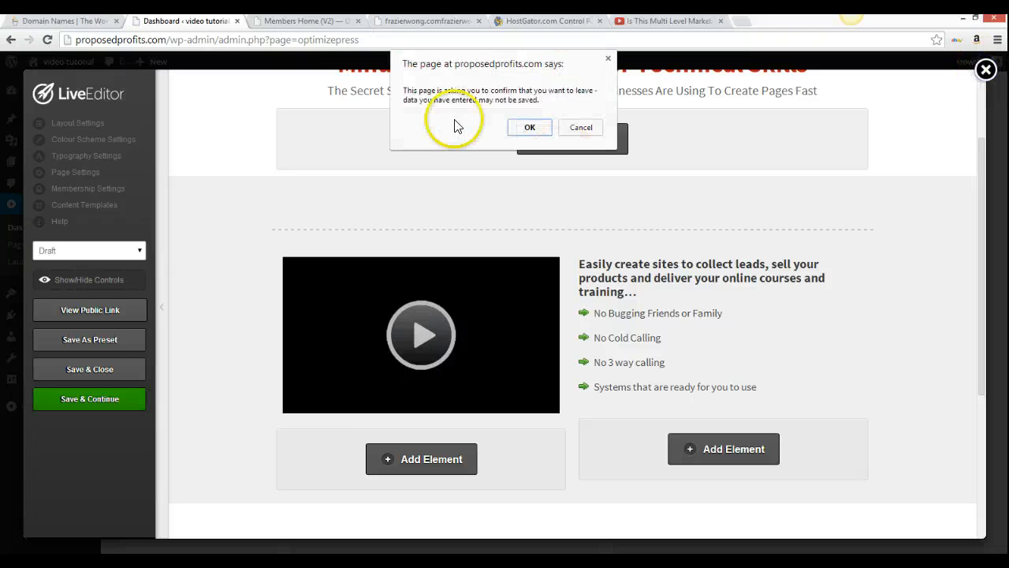
left_click(531, 127)
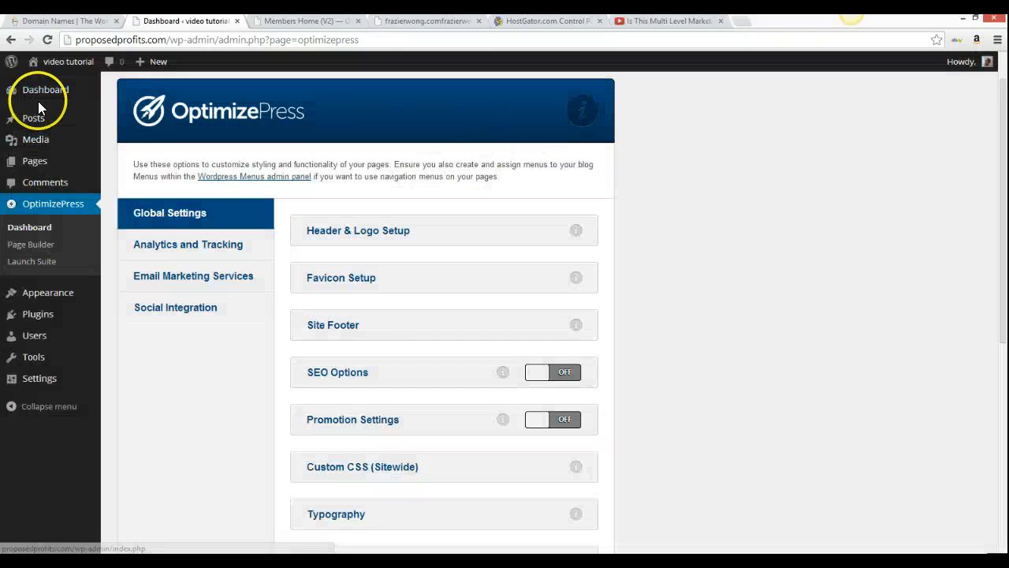
Select 'A static page' in Reading settings, browse the Front page choices, then go to All Pages
mouse_move(45, 101)
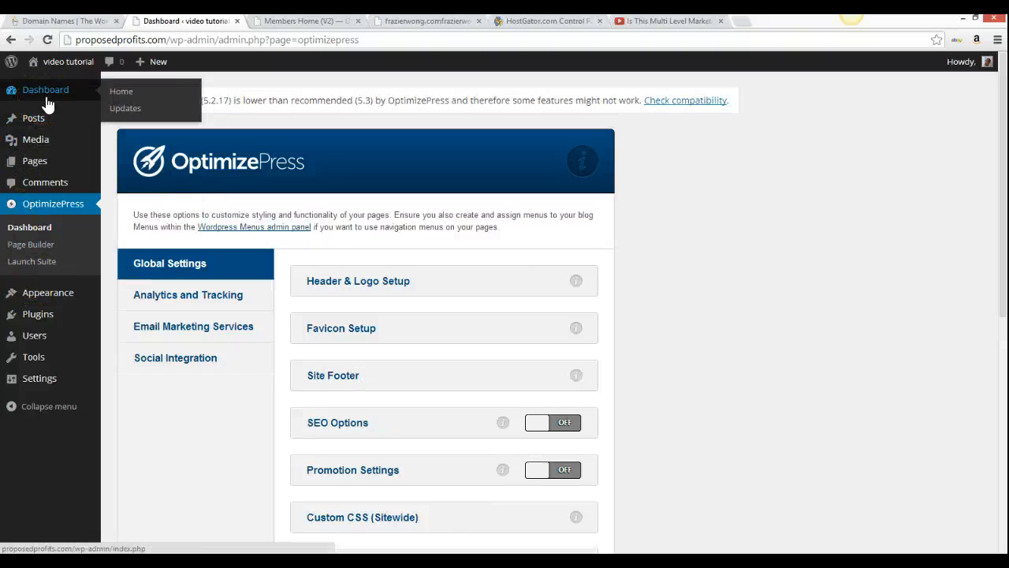
mouse_move(88, 294)
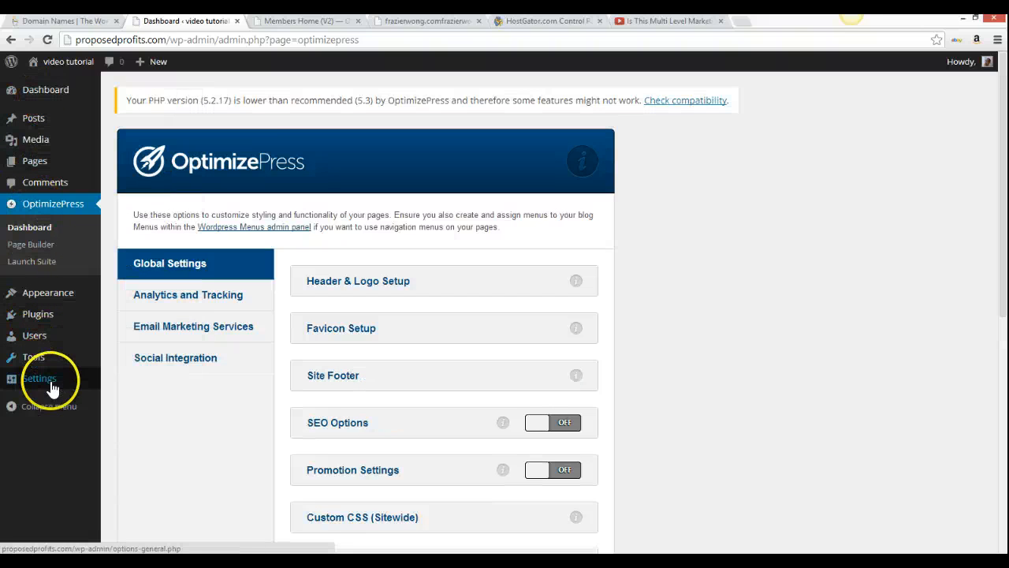
mouse_move(48, 380)
left_click(129, 421)
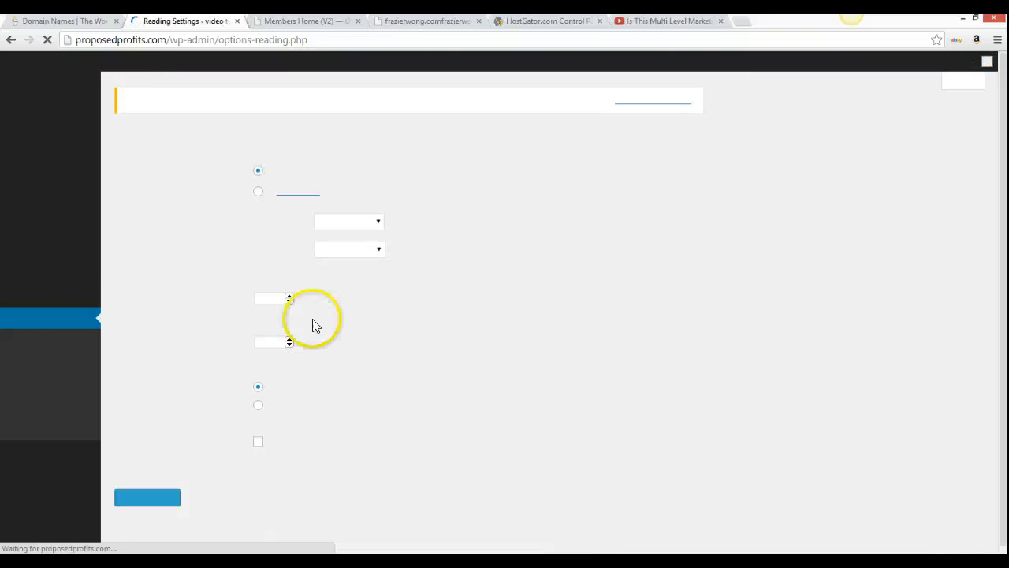
left_click(259, 192)
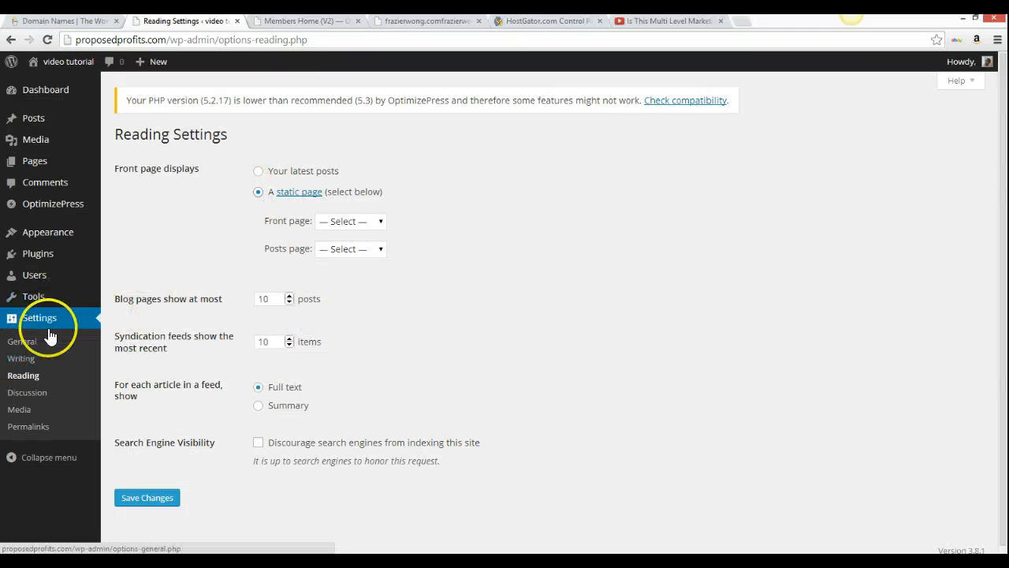
left_click(351, 221)
left_click(250, 223)
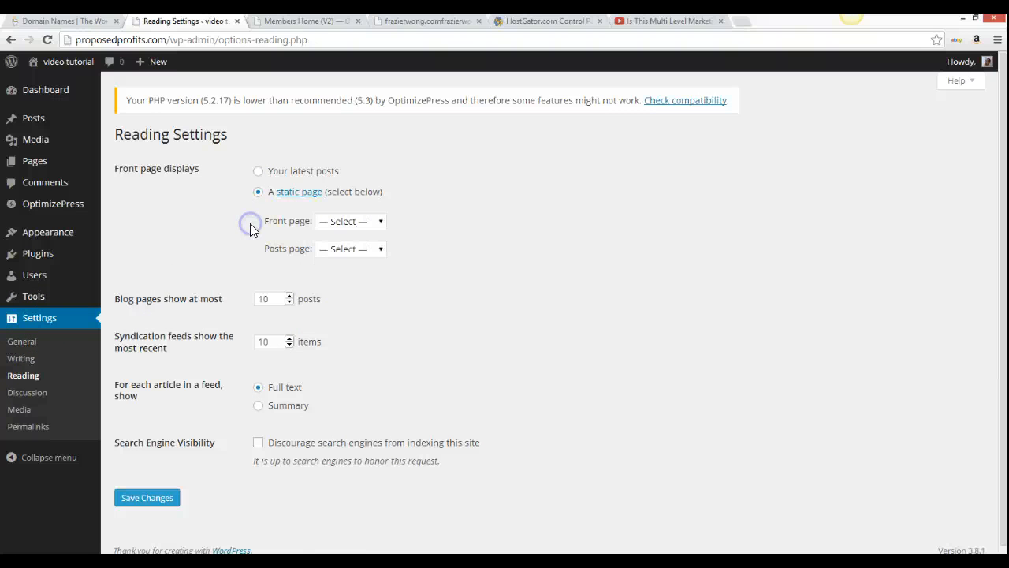
mouse_move(34, 161)
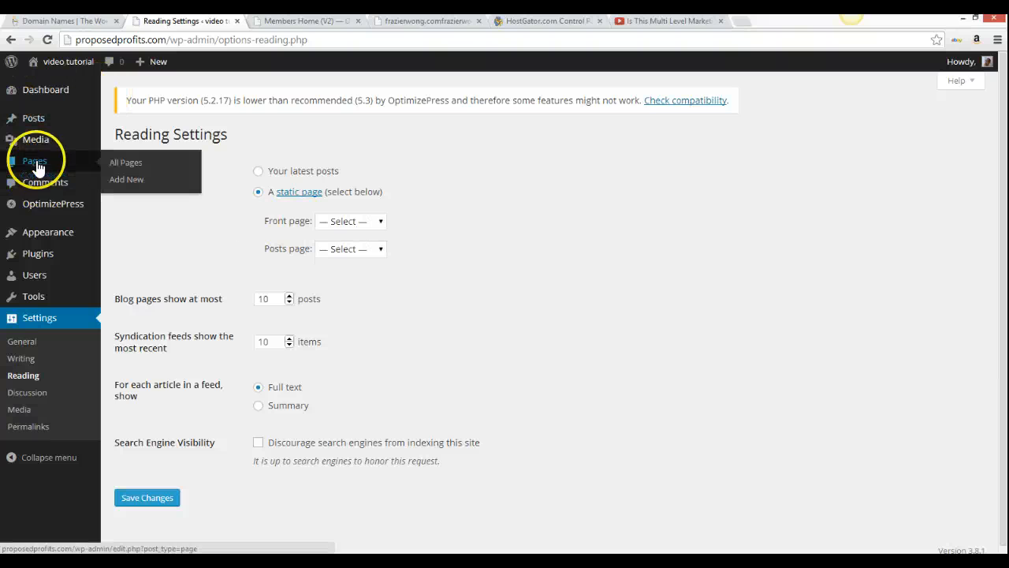
left_click(131, 164)
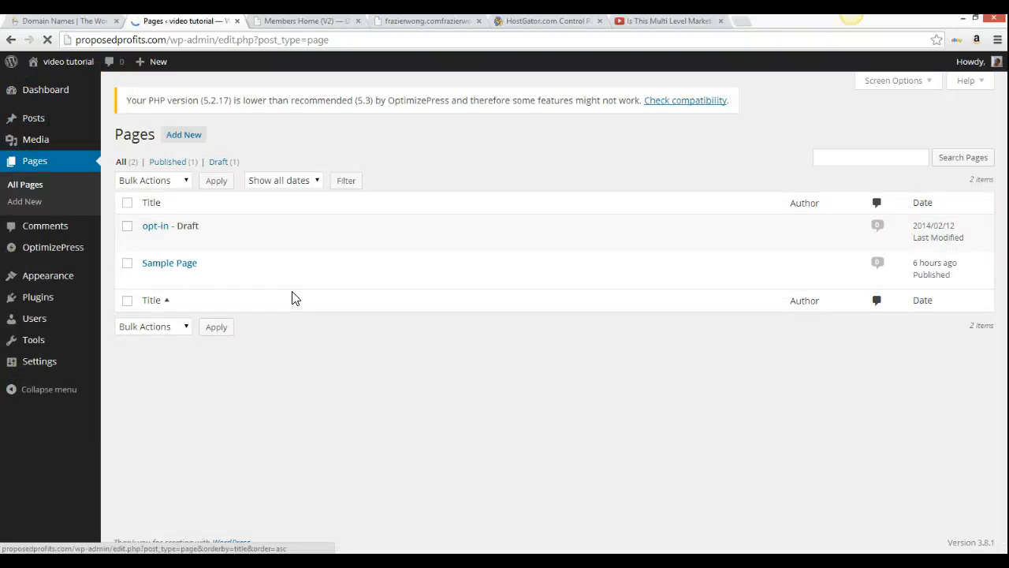
Open the opt-in page from the Pages list and publish it
mouse_move(140, 226)
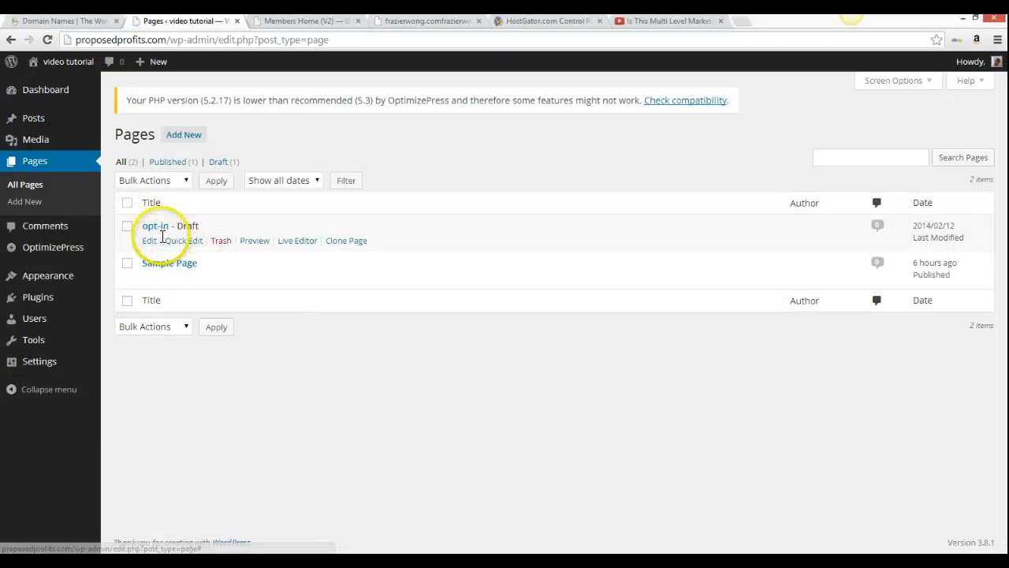
left_click(151, 227)
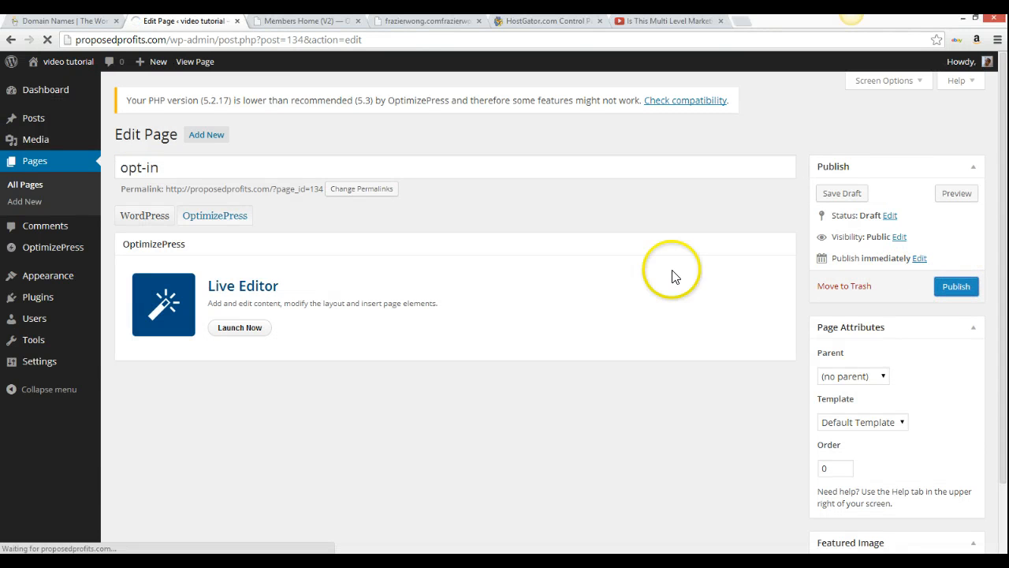
left_click(944, 288)
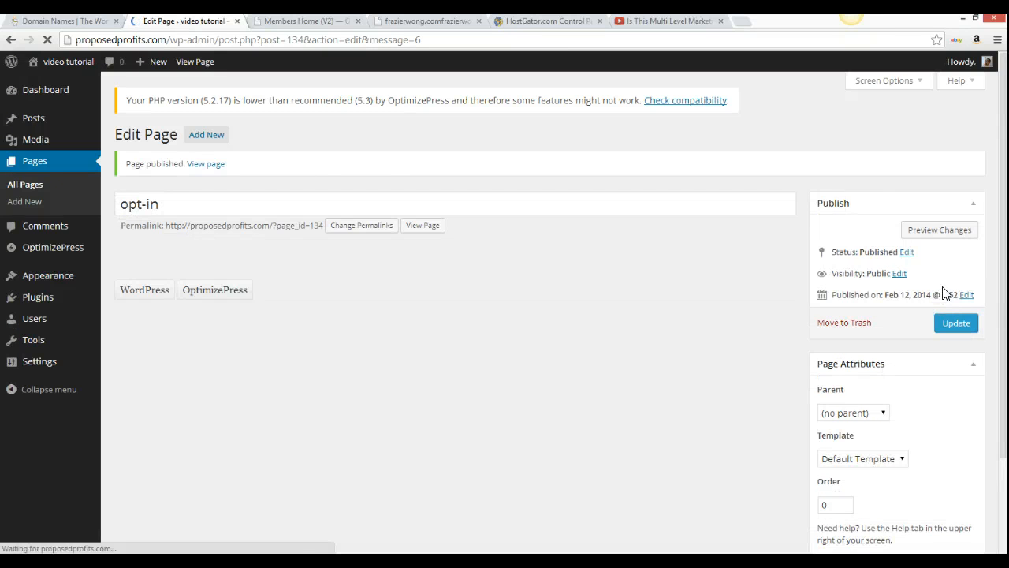
left_click(363, 267)
In Reading settings, choose 'A static page' with opt-in as the front page and save
left_click(67, 370)
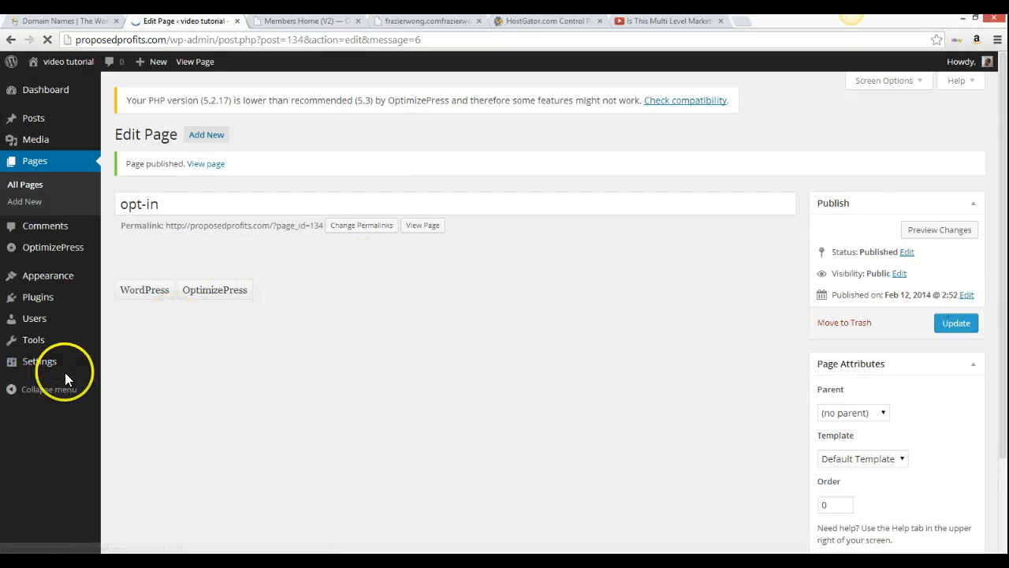
mouse_move(80, 368)
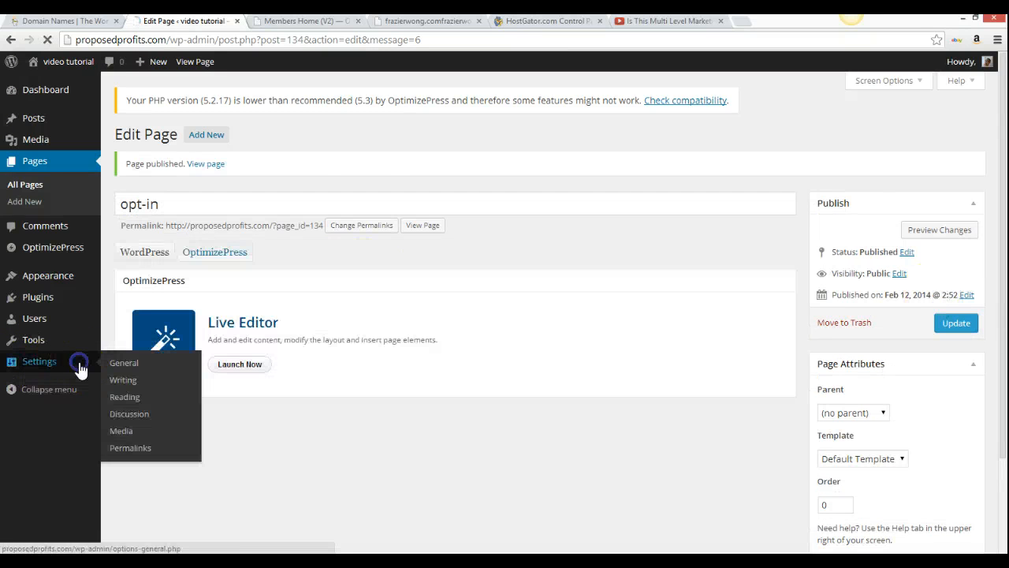
left_click(125, 396)
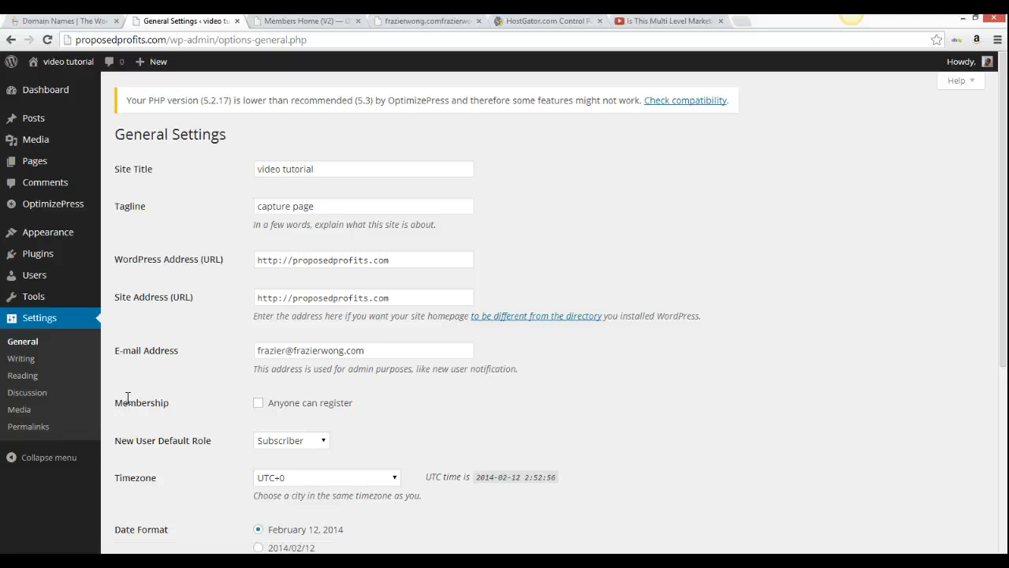
left_click(35, 375)
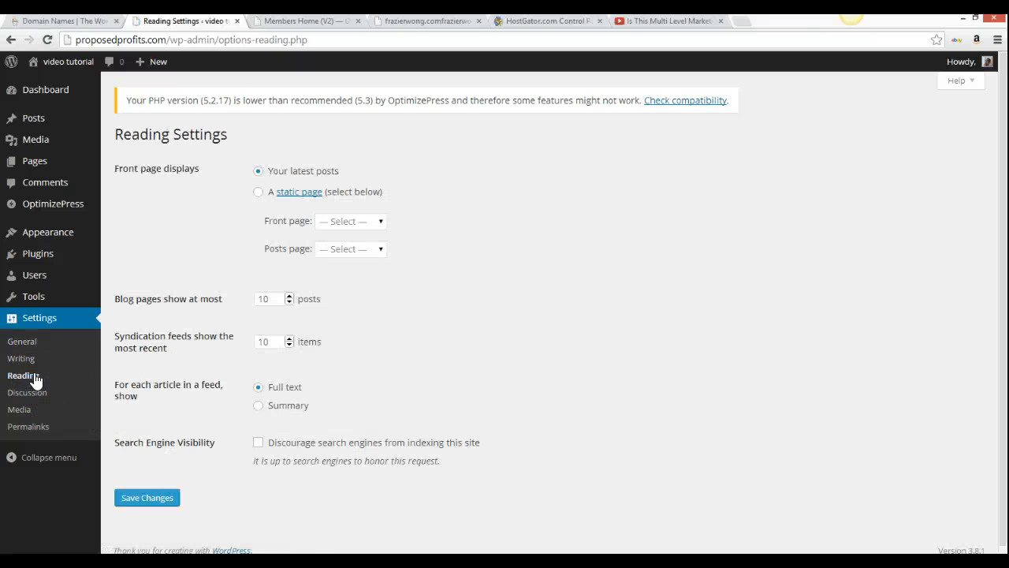
left_click(259, 192)
left_click(381, 221)
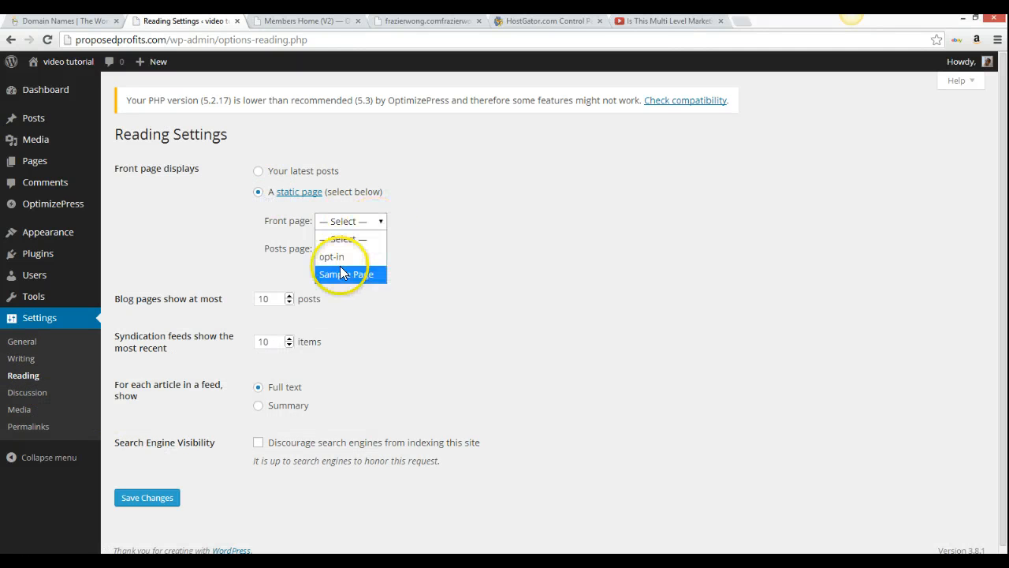
left_click(340, 273)
left_click(371, 249)
left_click(360, 221)
left_click(359, 224)
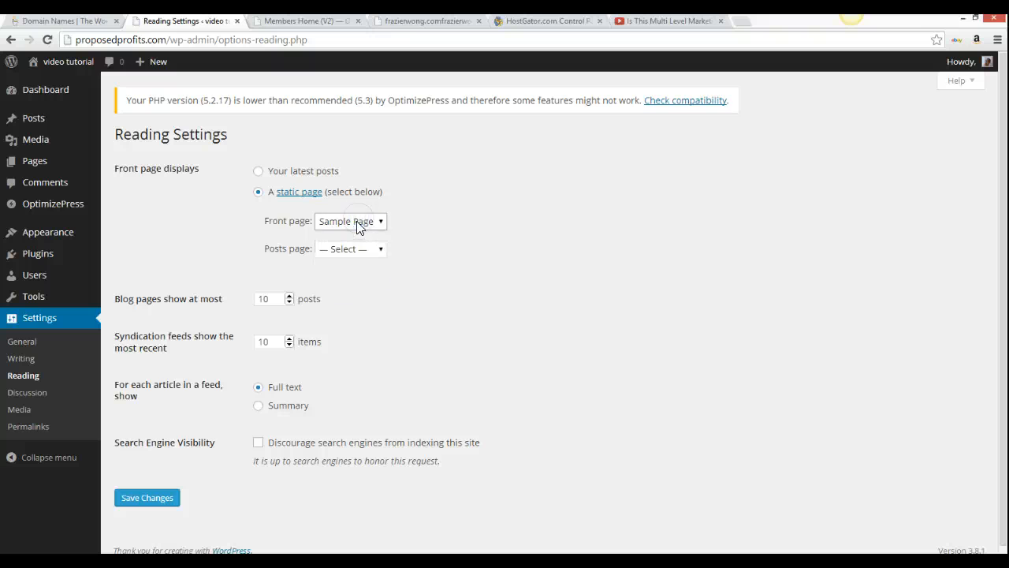
left_click(359, 224)
left_click(339, 253)
left_click(155, 500)
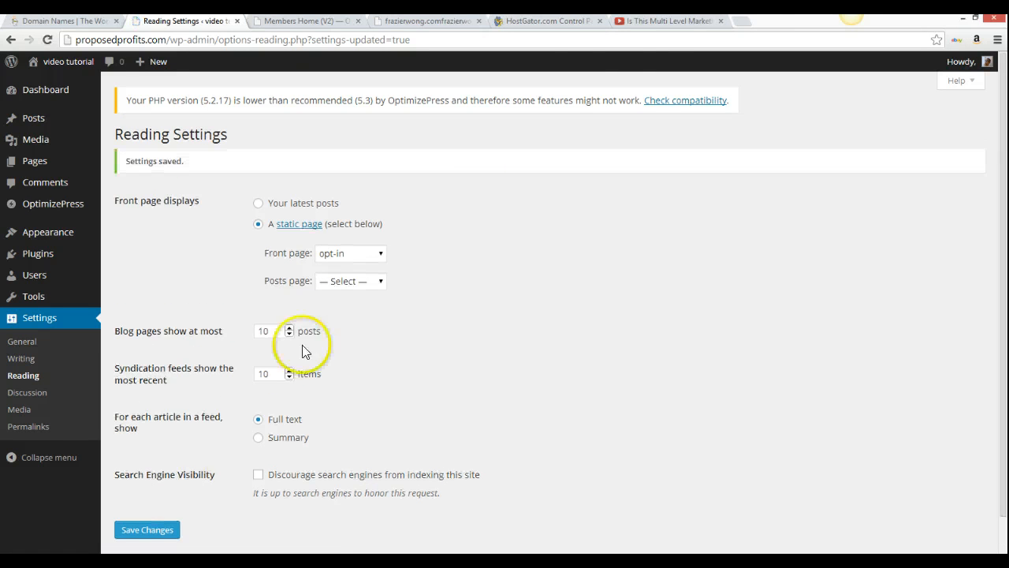
Load proposedprofits.com in a new browser tab
left_click(742, 21)
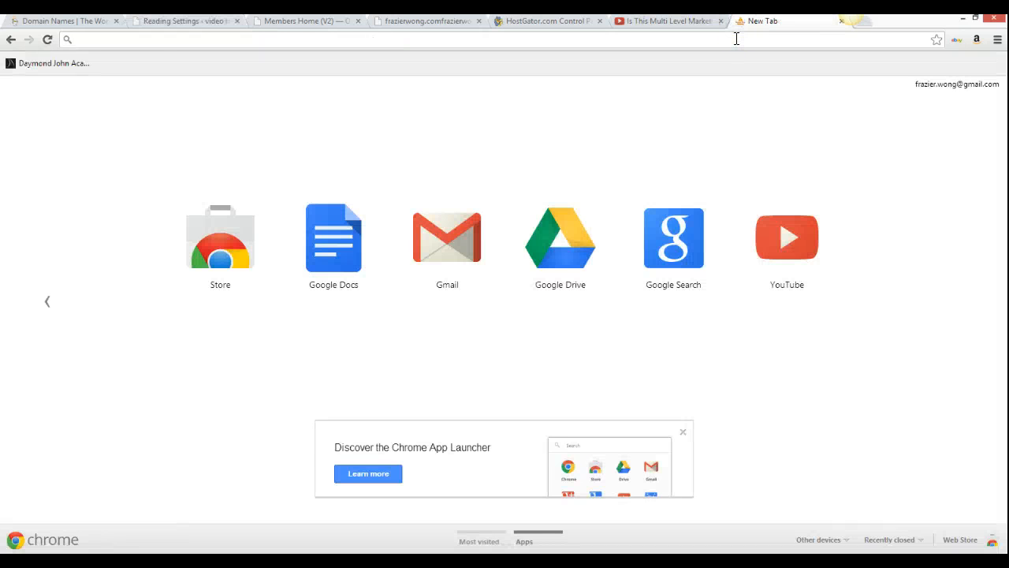
type("propo")
key("Return")
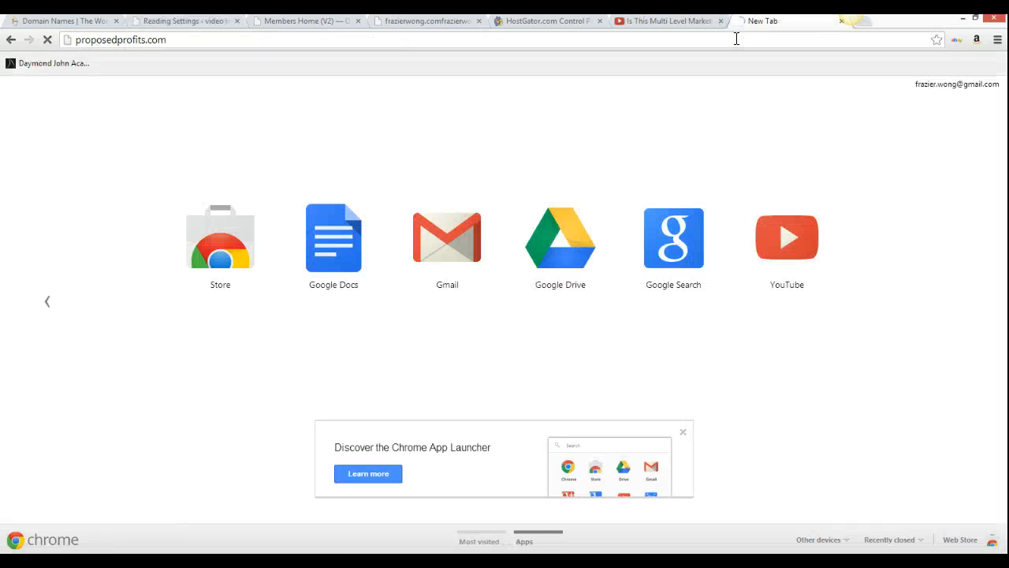